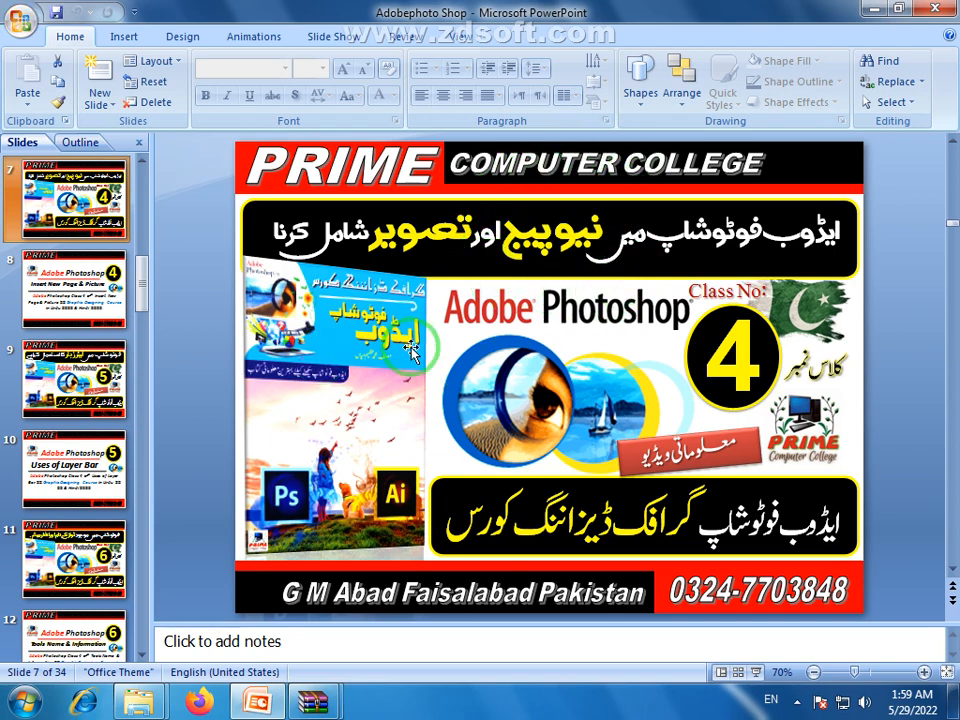
Show the desktop, launch Adobe Photoshop and dismiss the registration dialog
key(super+d)
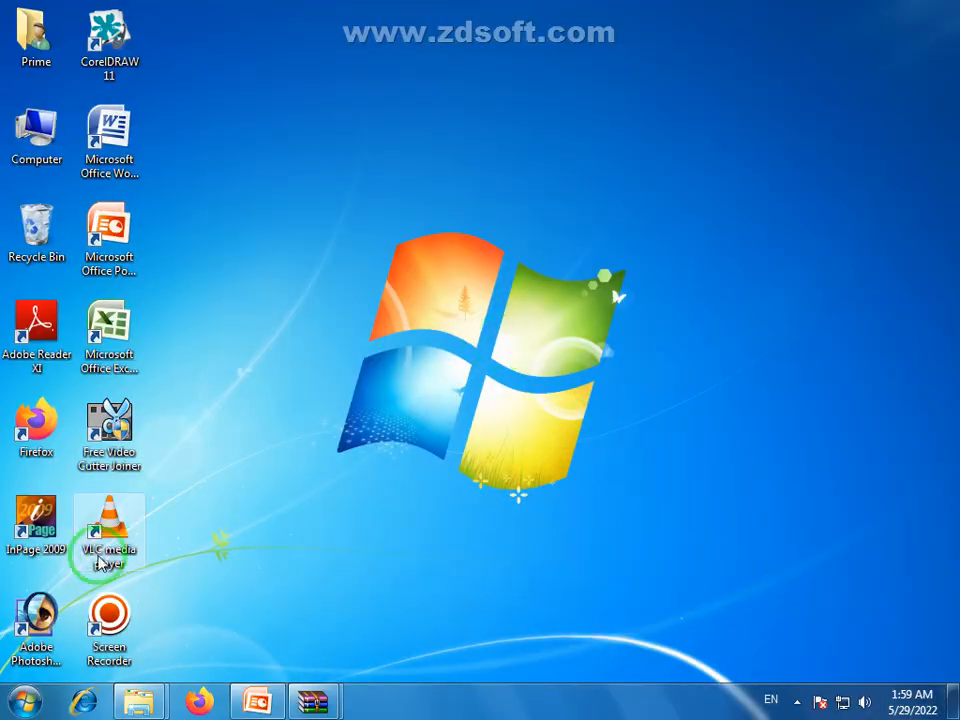
double_click(40, 615)
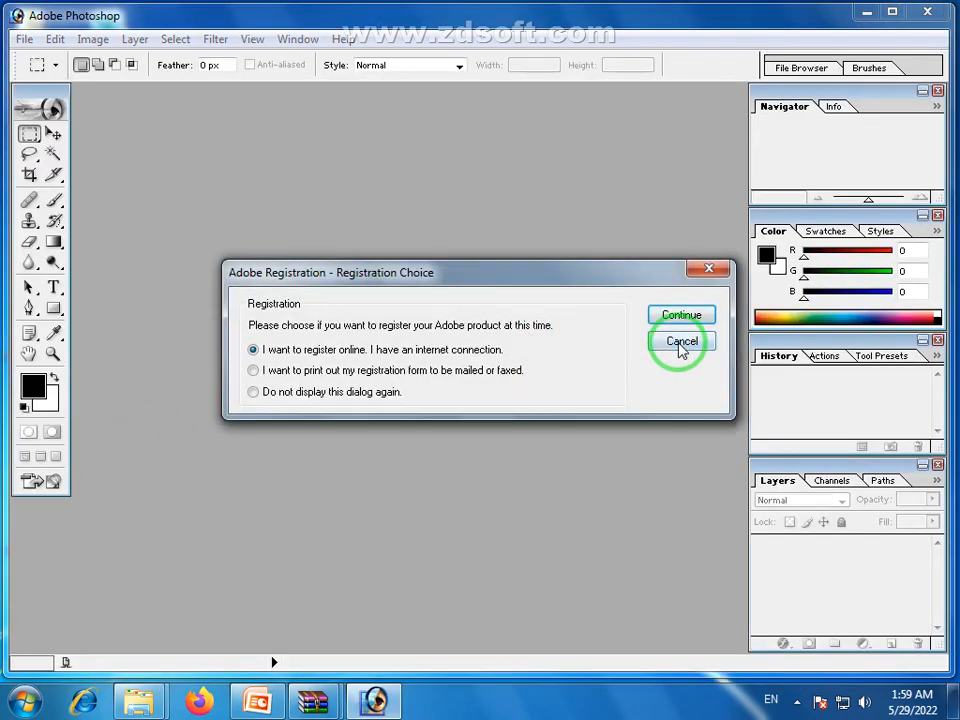
click(681, 343)
click(503, 452)
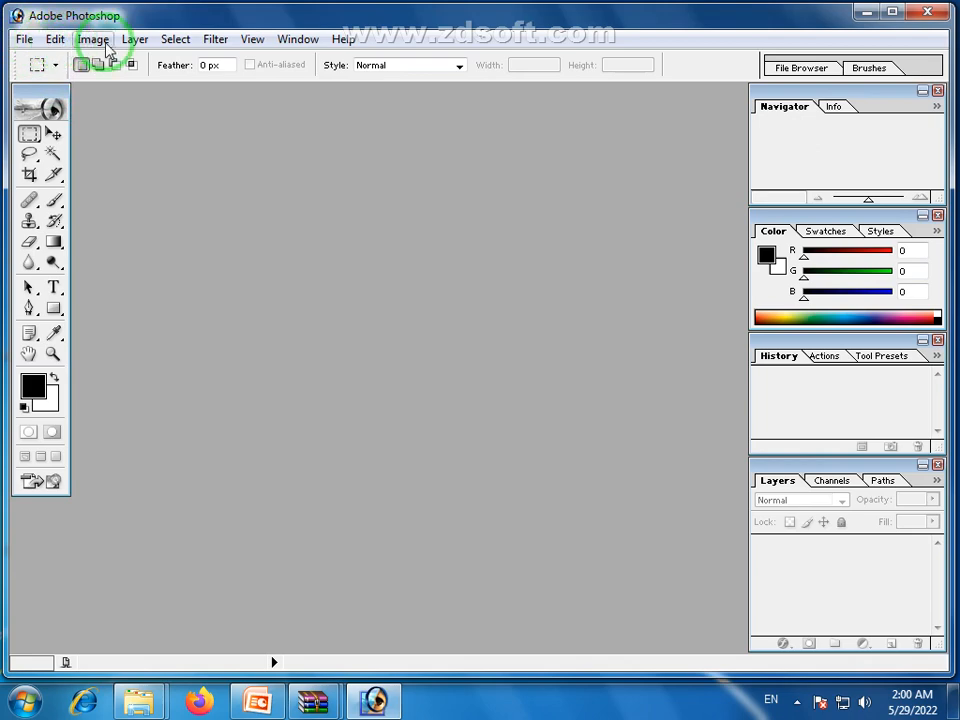
Open the settings dialog for creating a new document
click(24, 40)
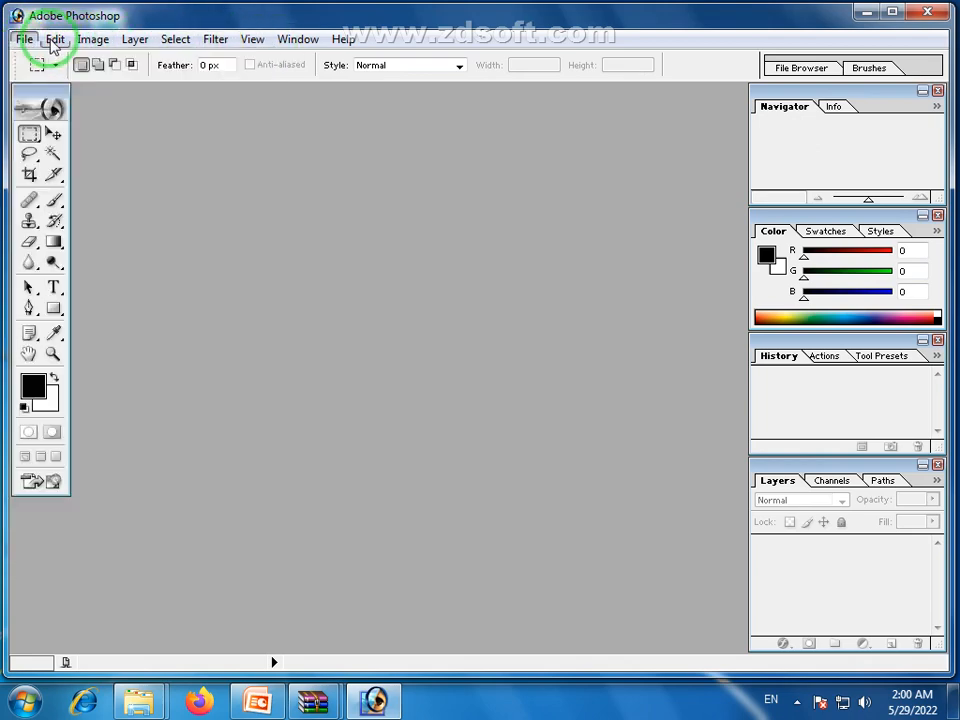
click(24, 40)
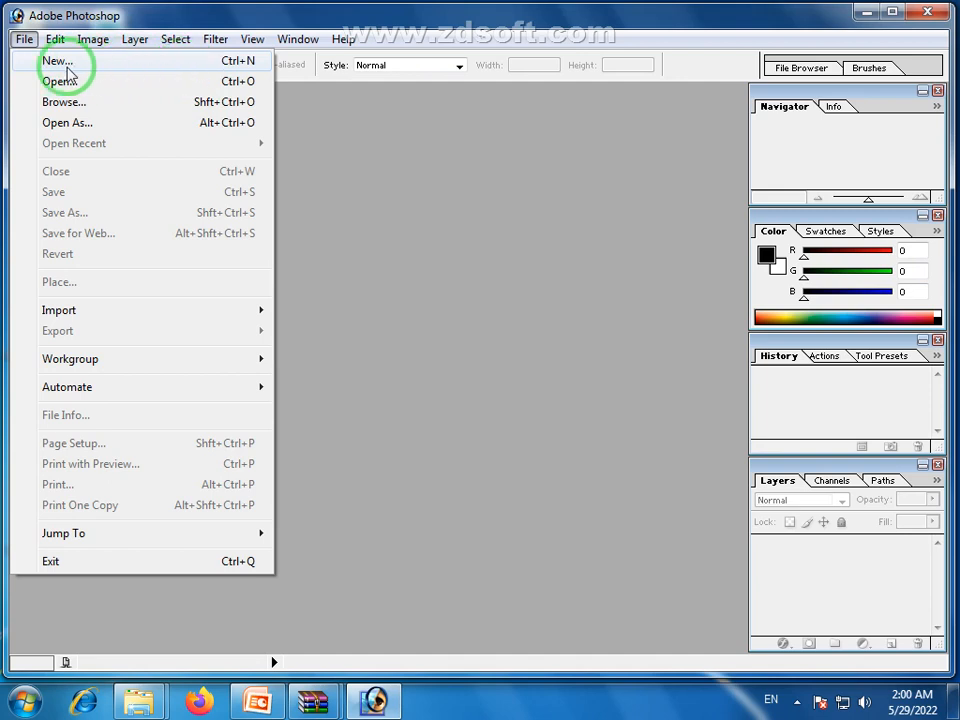
click(174, 66)
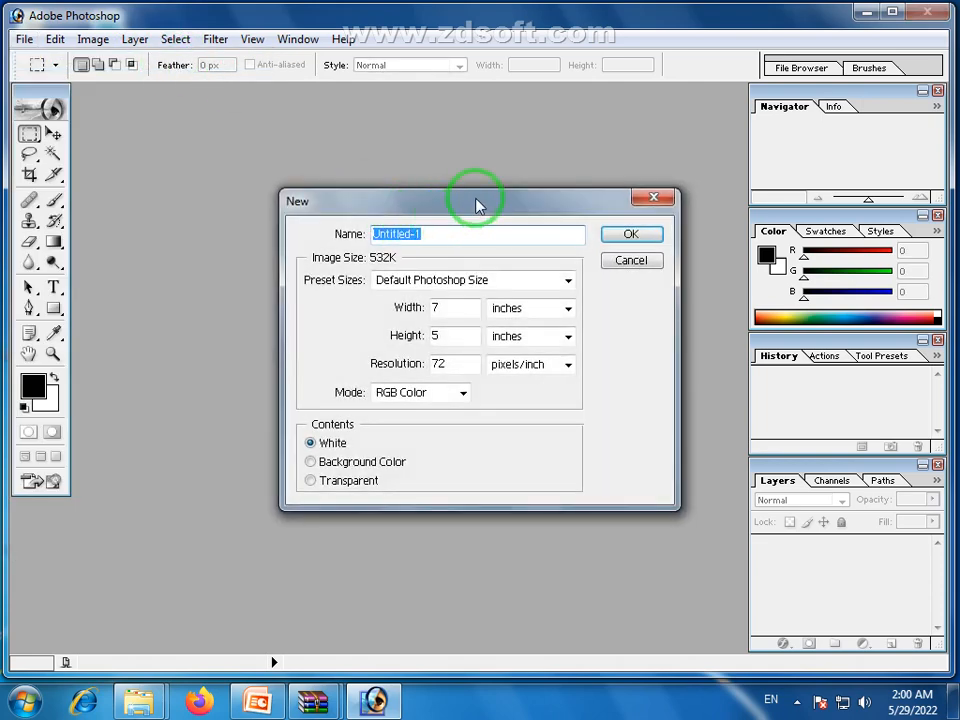
drag(476, 201, 429, 150)
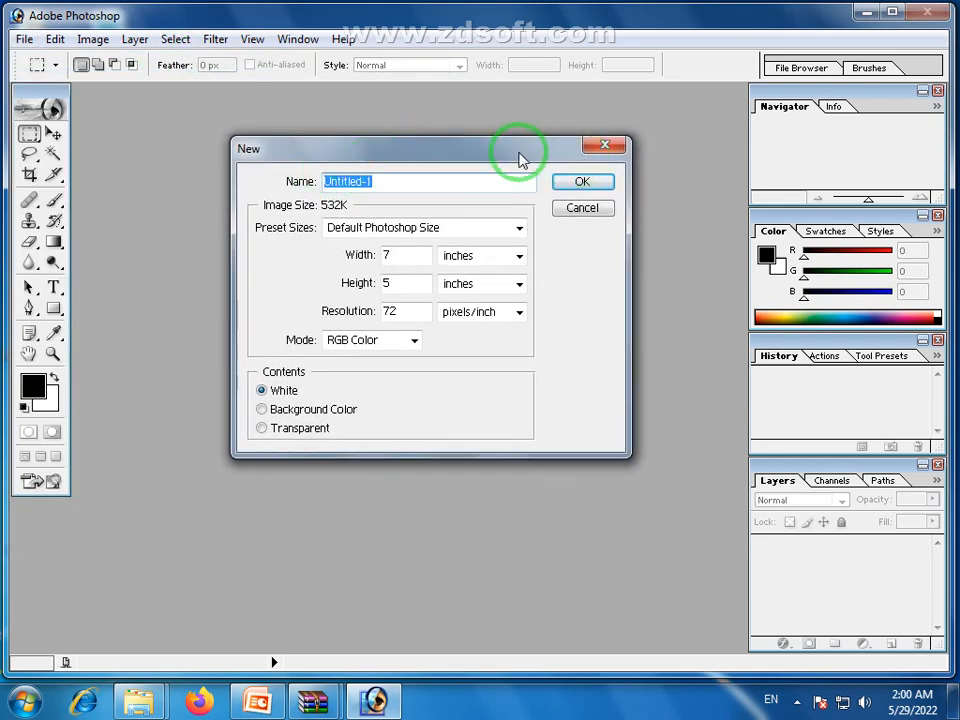
drag(519, 158, 519, 220)
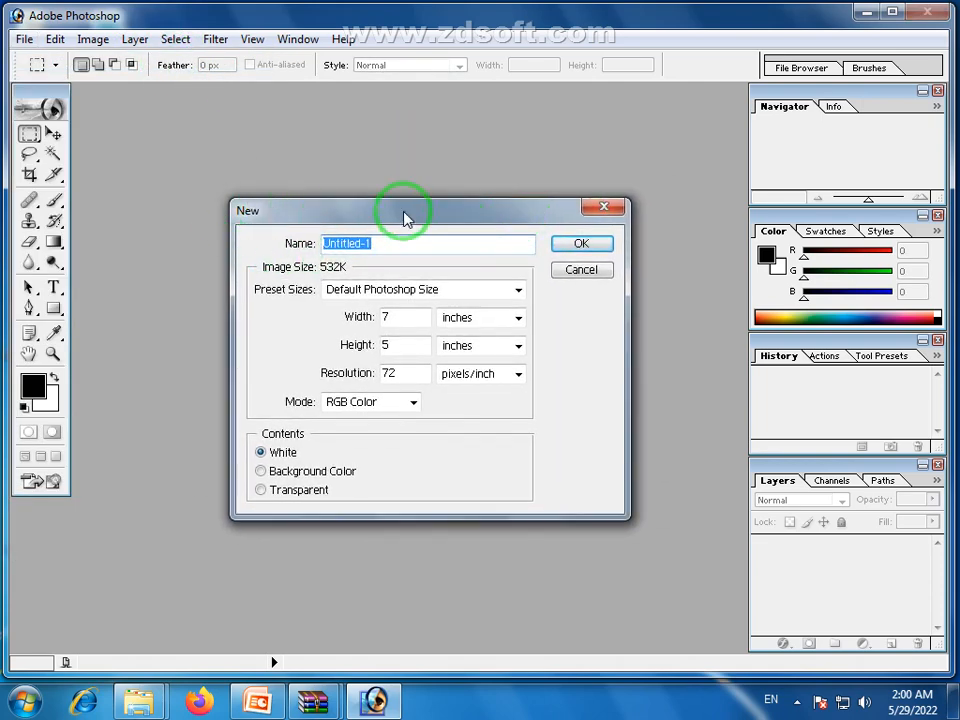
drag(403, 216, 403, 209)
click(797, 698)
click(497, 225)
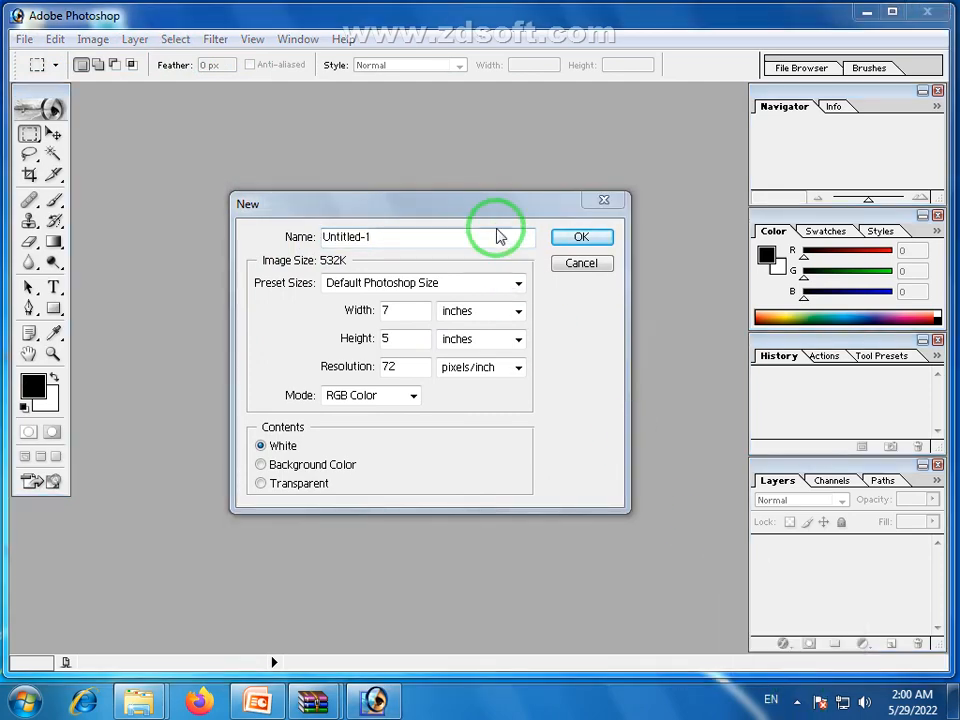
drag(494, 217, 439, 178)
drag(304, 184, 354, 171)
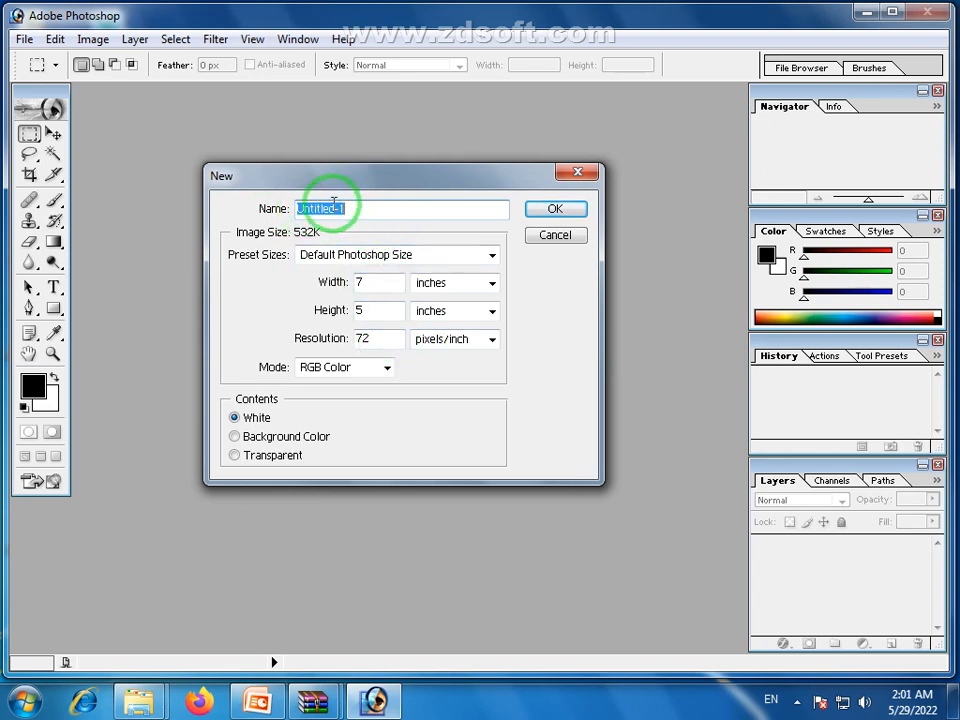
Name the new document Prime Computer College
drag(352, 208, 289, 212)
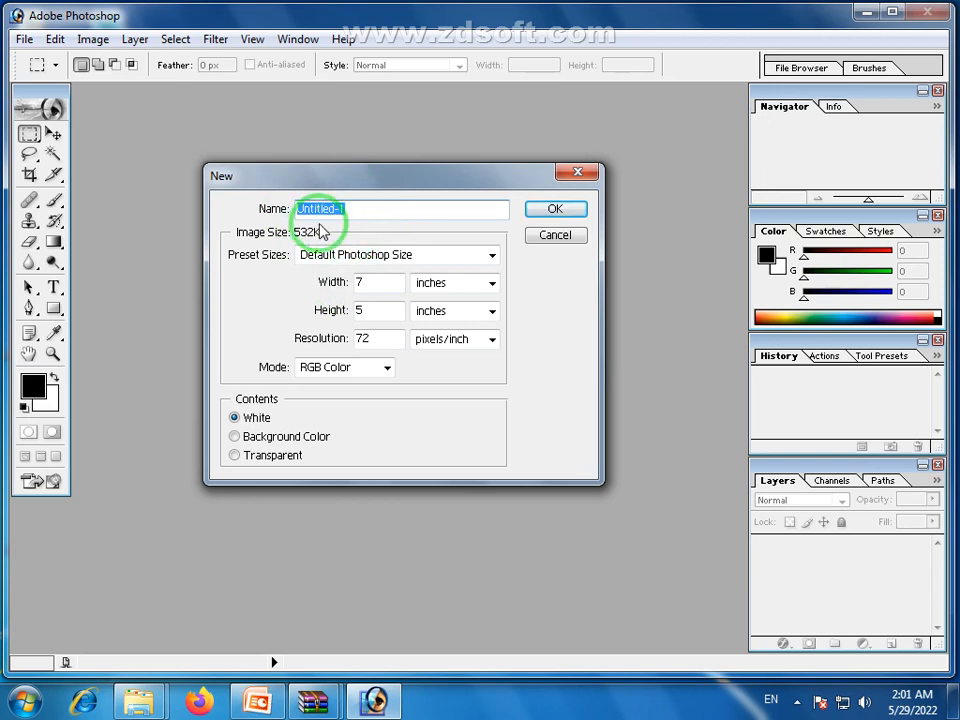
click(369, 210)
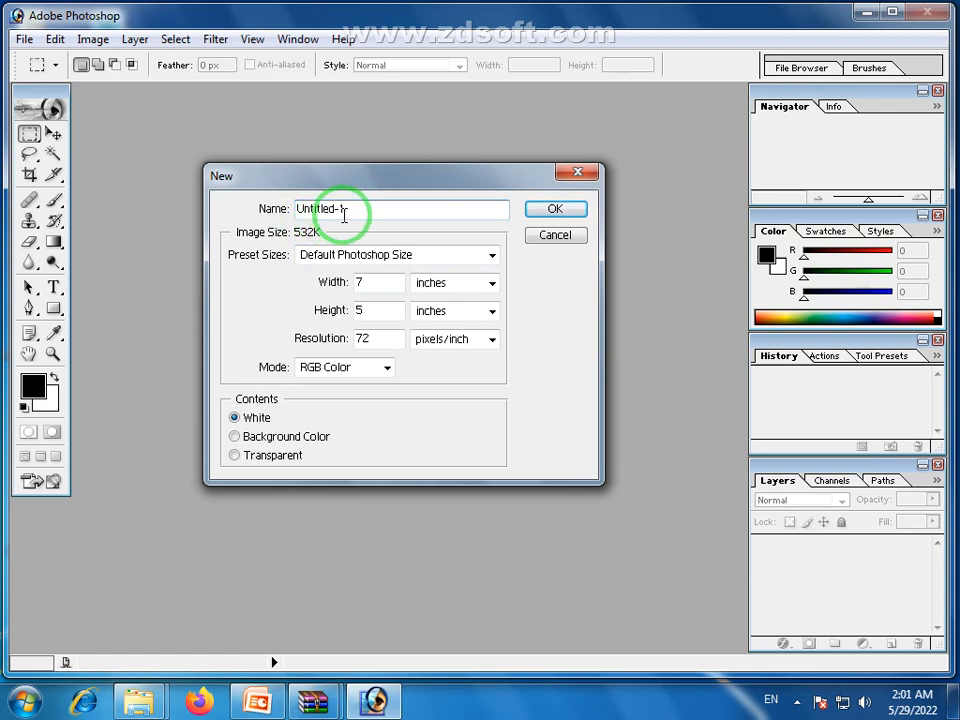
drag(360, 210, 283, 222)
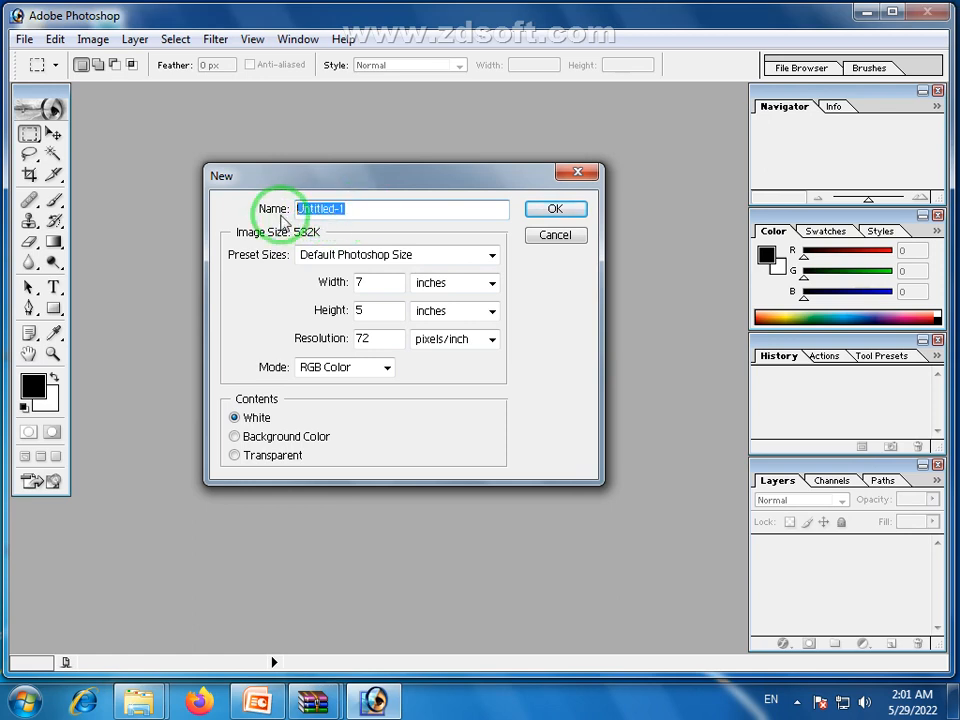
text(O)
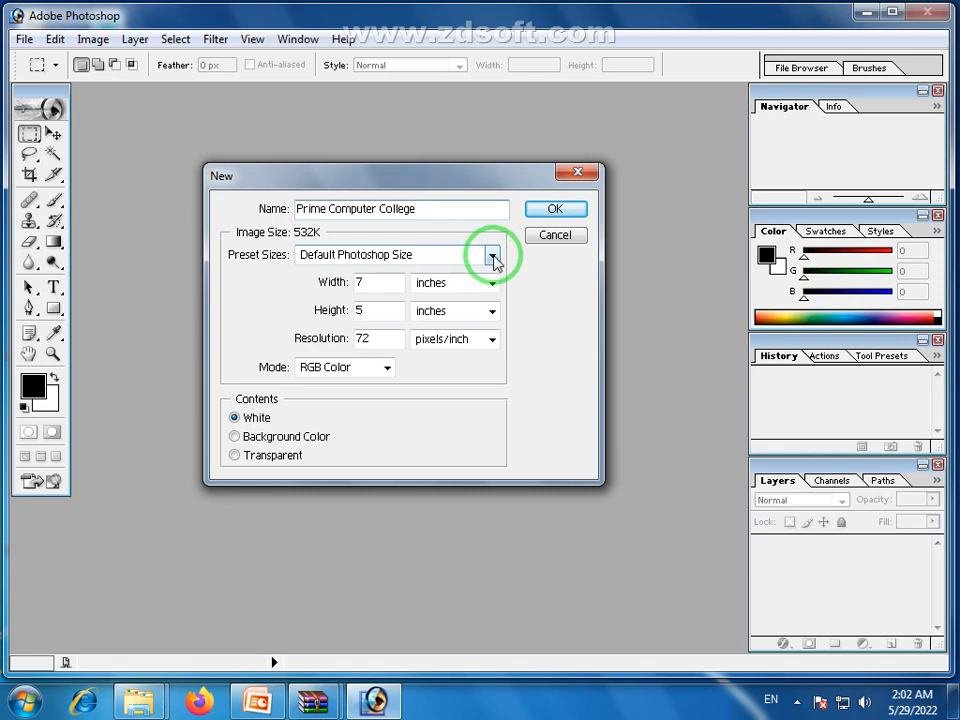
Create the document with the Default Photoshop Size preset and enlarge its window beyond the canvas edges
click(492, 257)
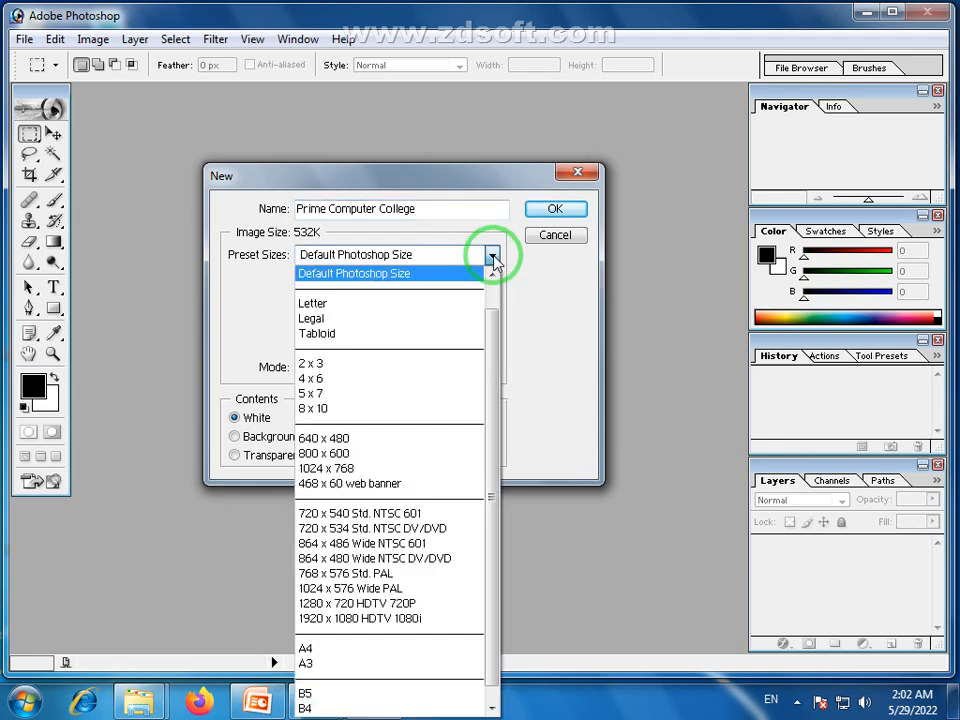
click(499, 182)
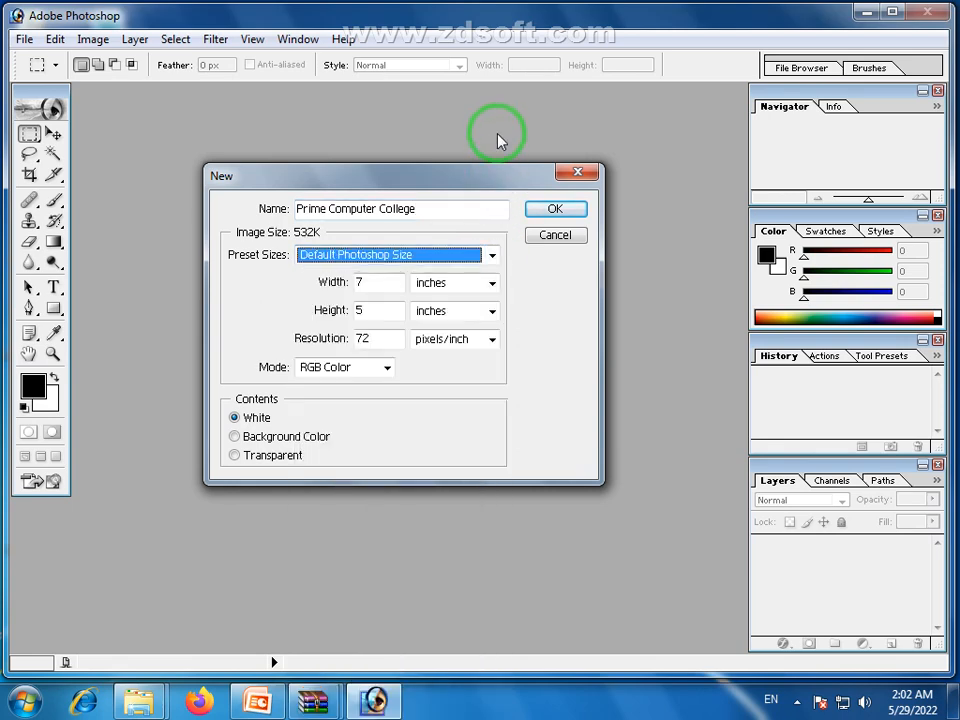
drag(495, 189, 506, 122)
click(498, 188)
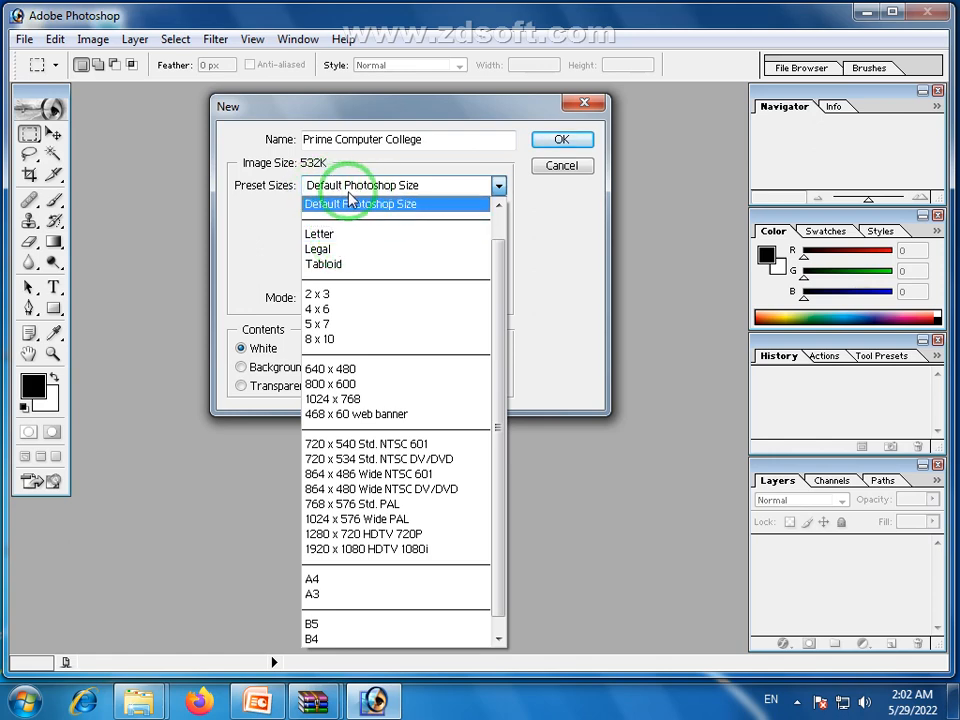
click(408, 194)
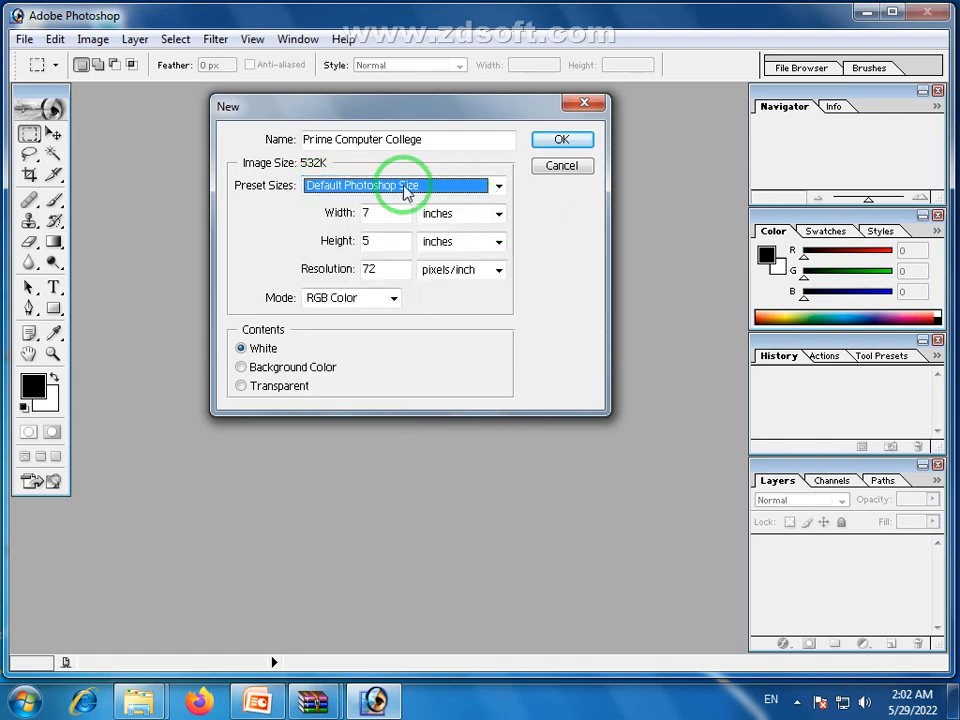
click(564, 141)
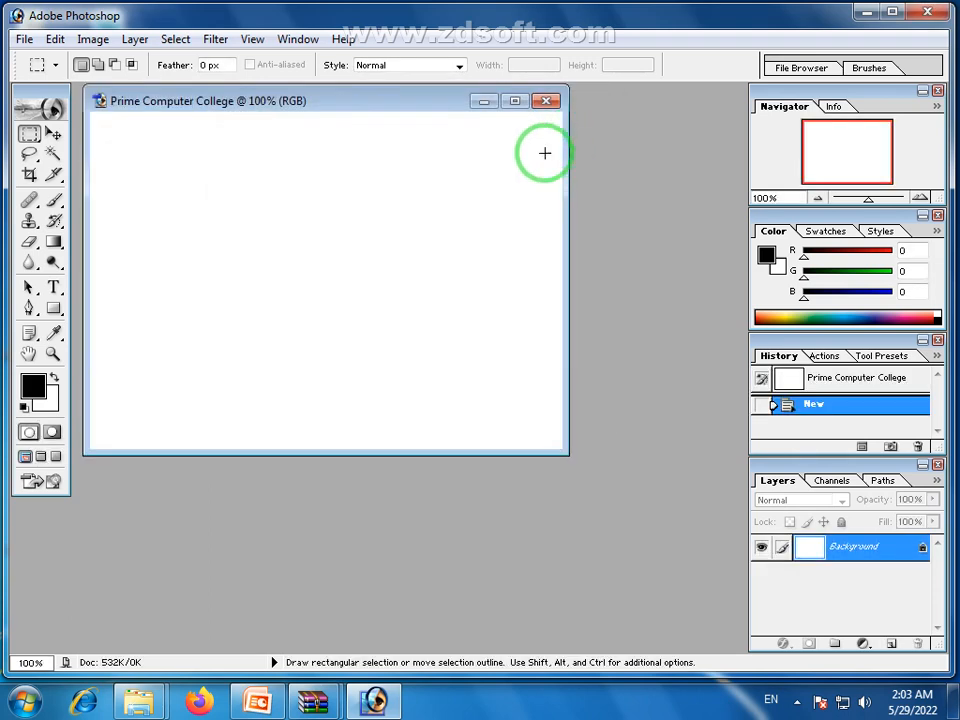
drag(407, 101, 466, 149)
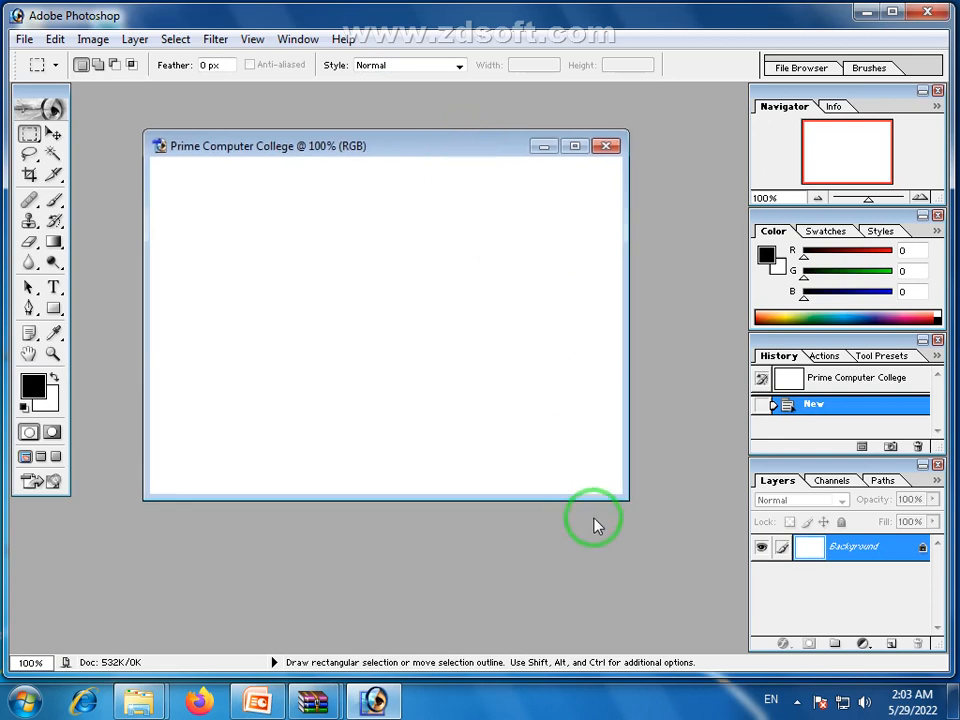
drag(627, 499, 682, 554)
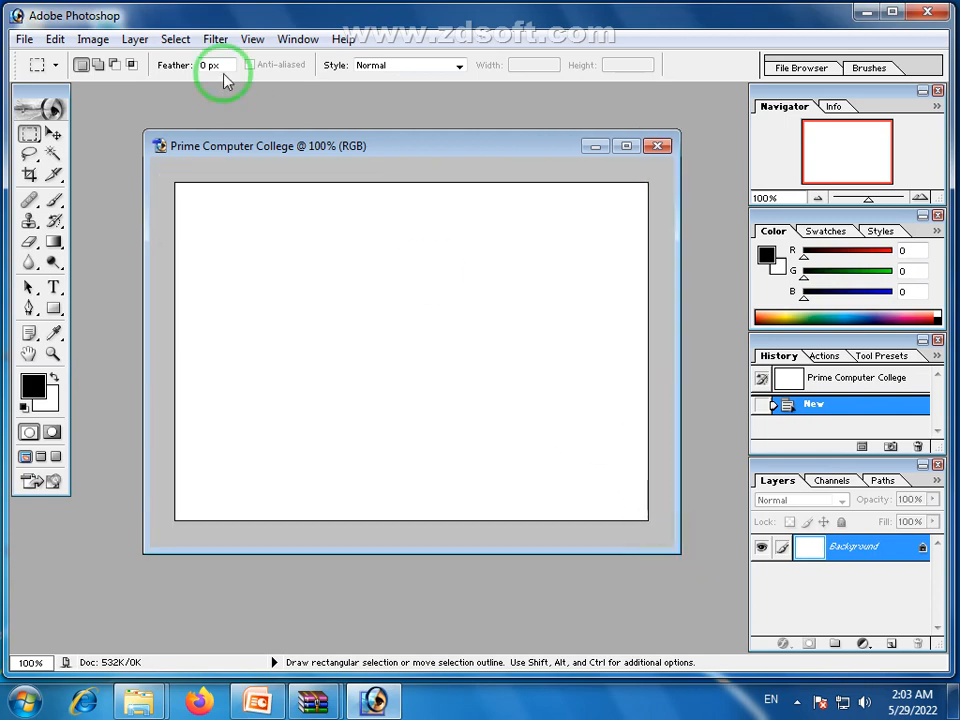
click(24, 40)
click(47, 60)
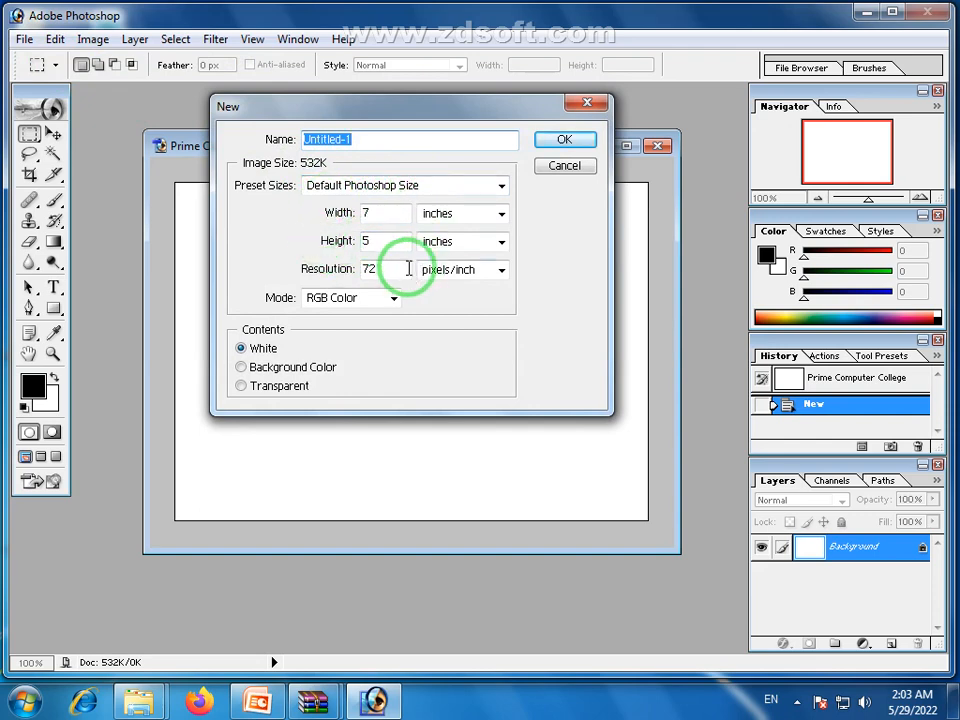
click(564, 141)
click(554, 108)
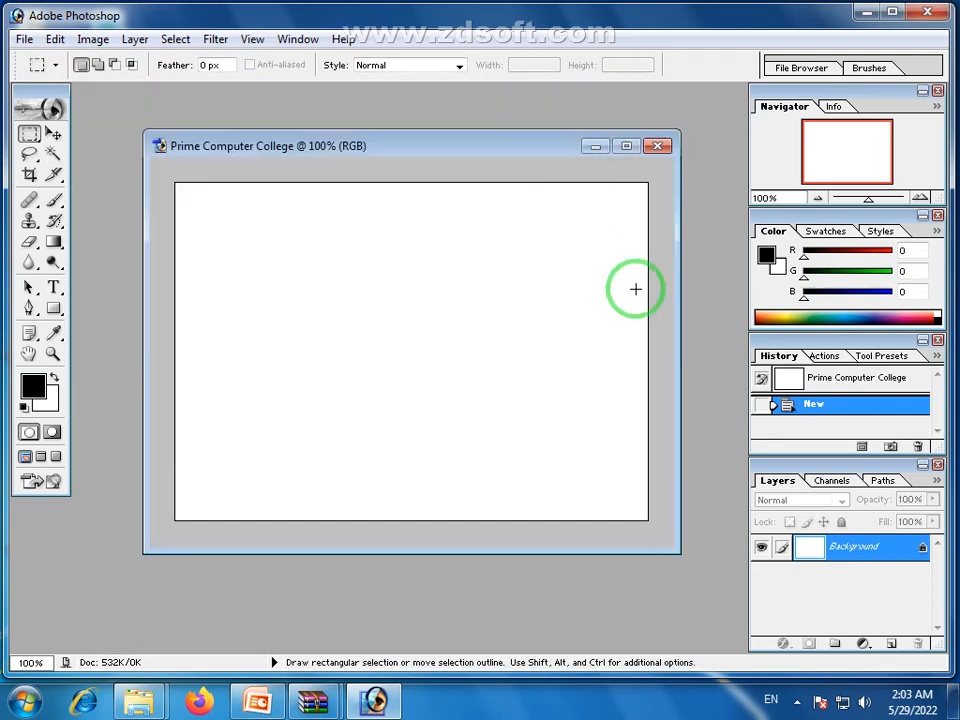
Close the Prime Computer College document and start another new document
click(656, 147)
click(24, 39)
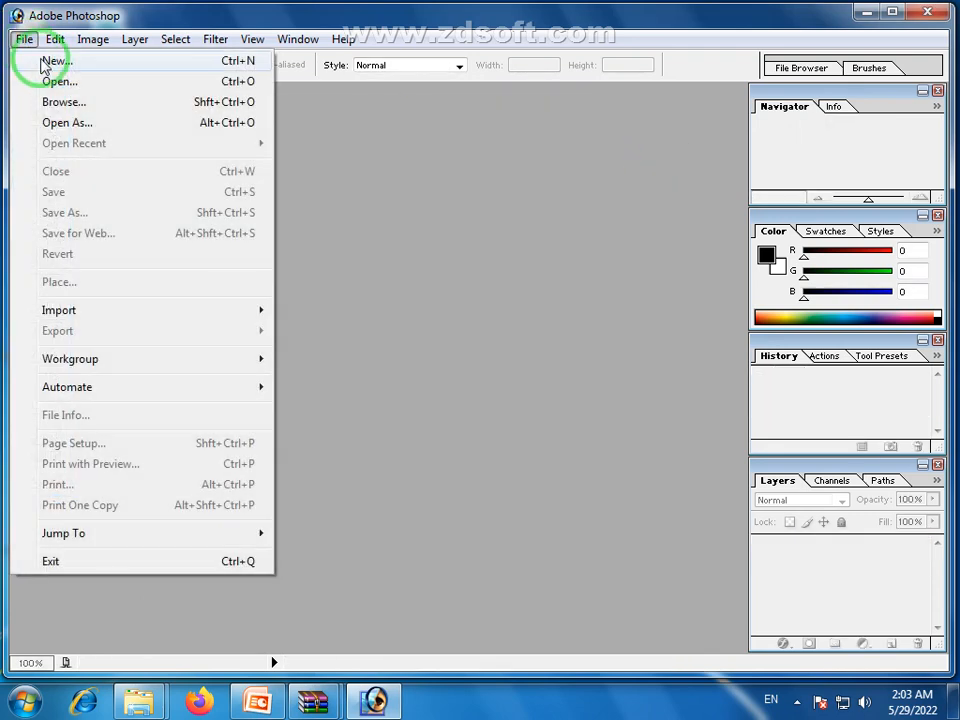
click(34, 60)
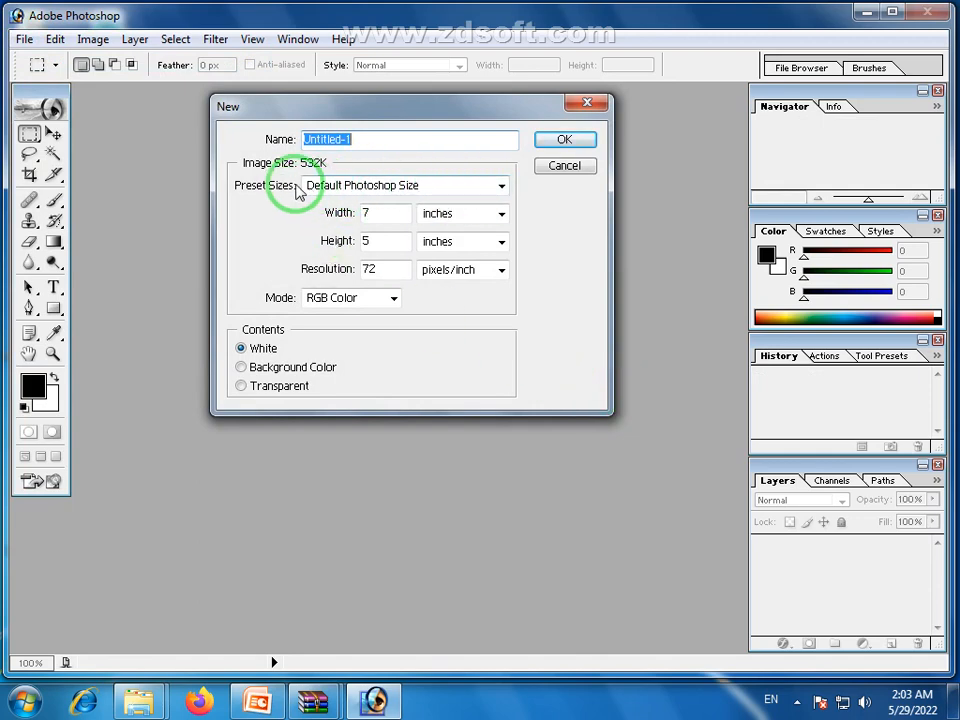
Create the document with the 1280 x 720 HDTV 720P preset and enlarge its window beyond the canvas edges
click(501, 187)
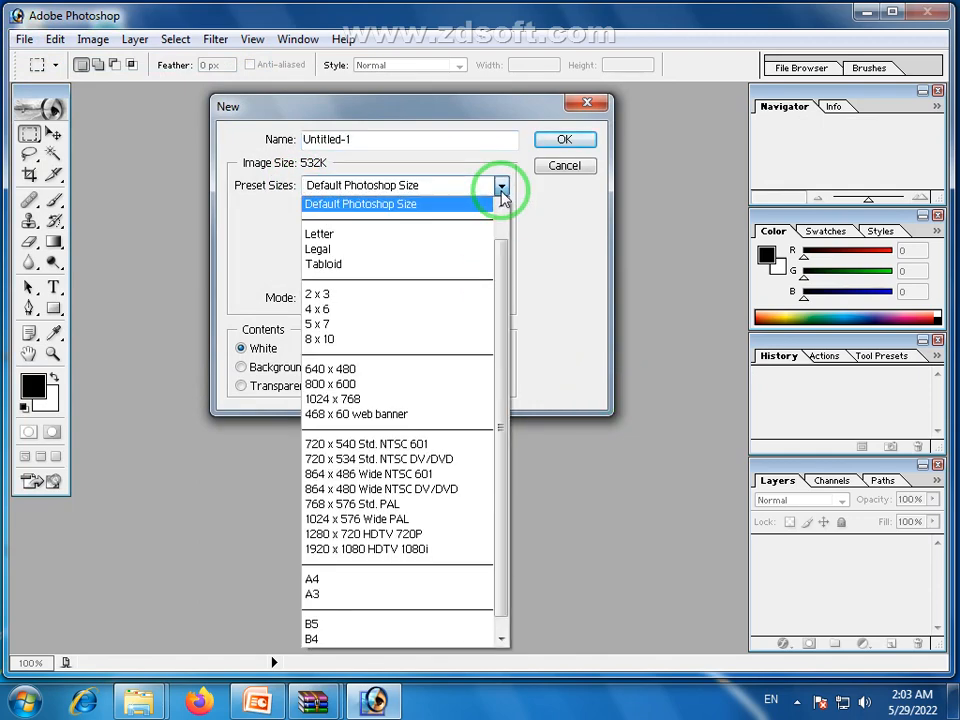
click(501, 190)
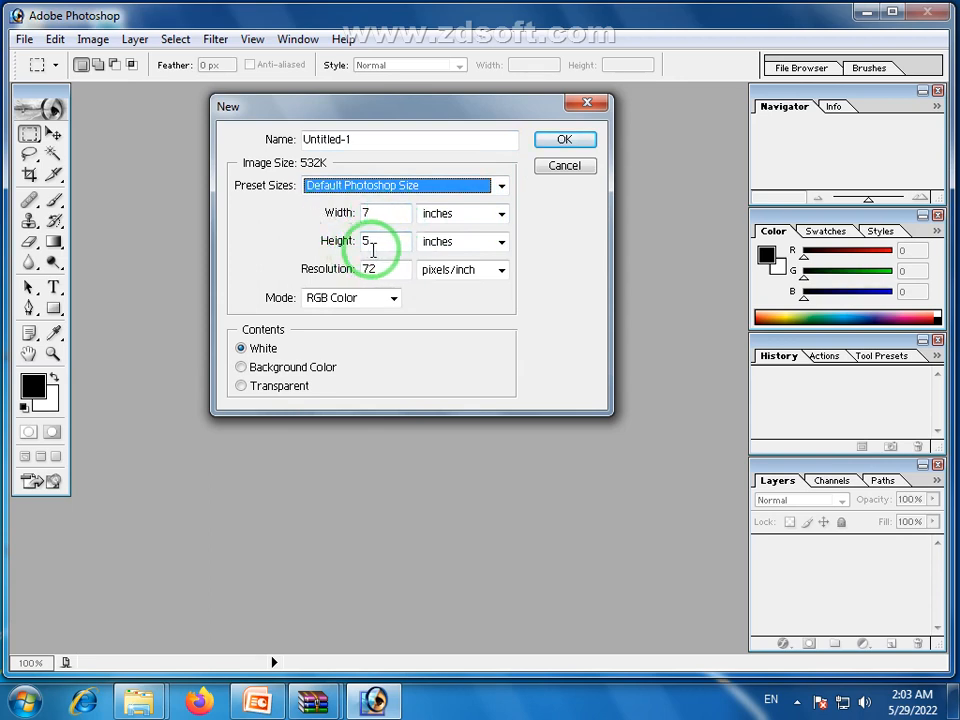
click(501, 187)
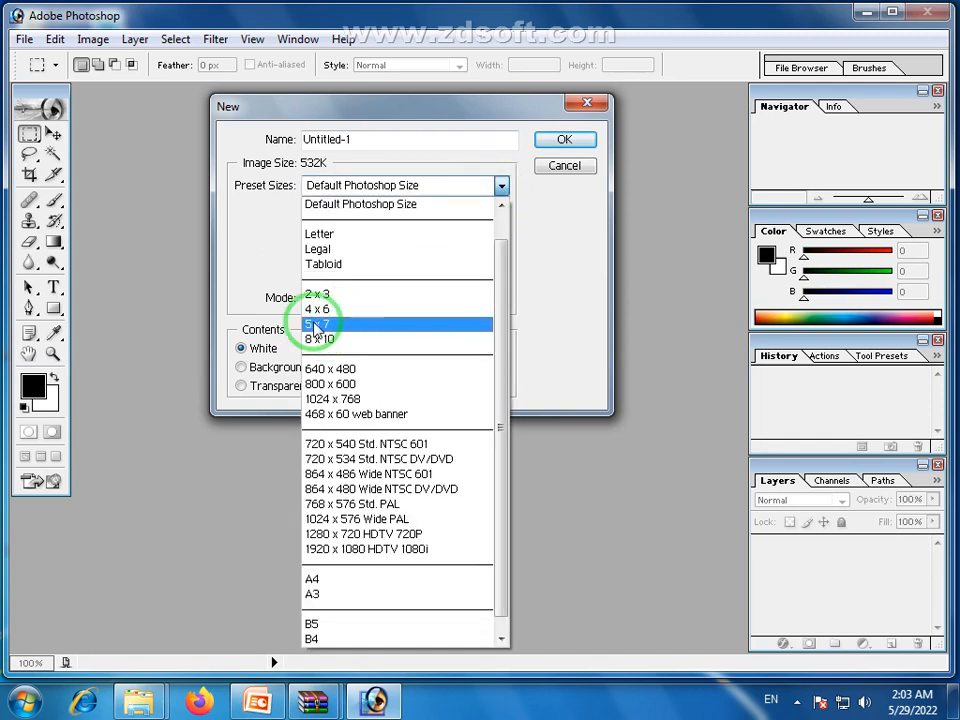
click(528, 285)
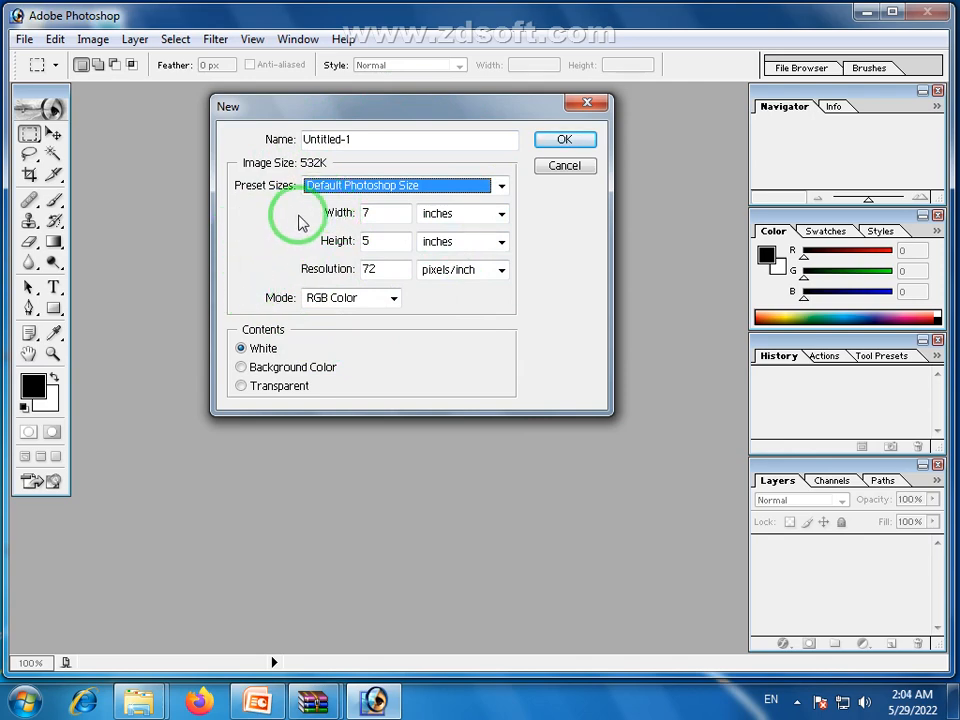
click(501, 188)
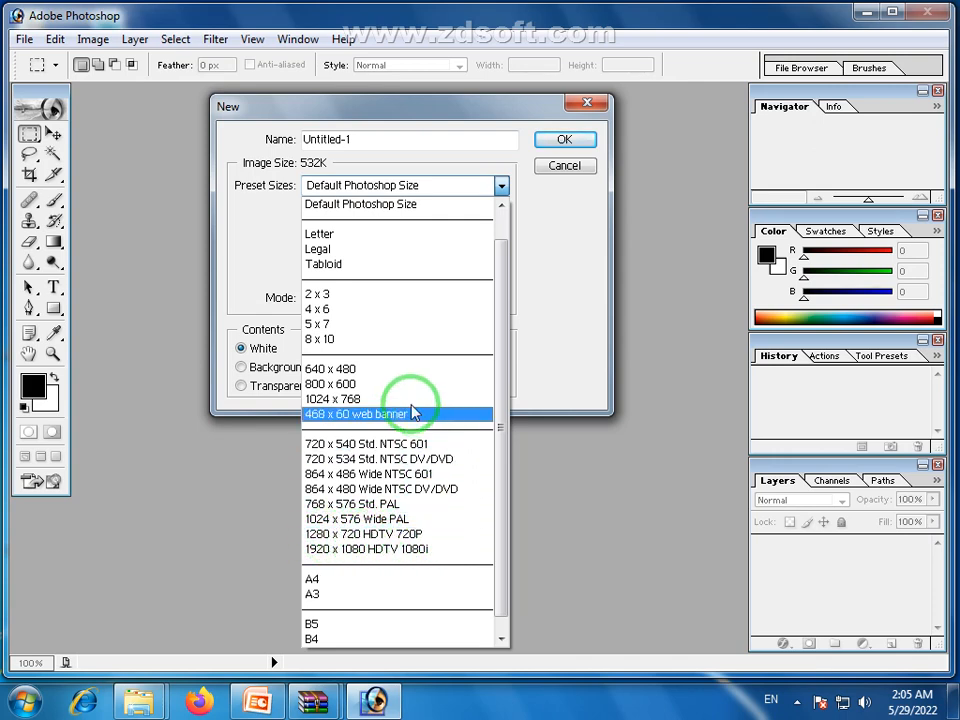
click(392, 540)
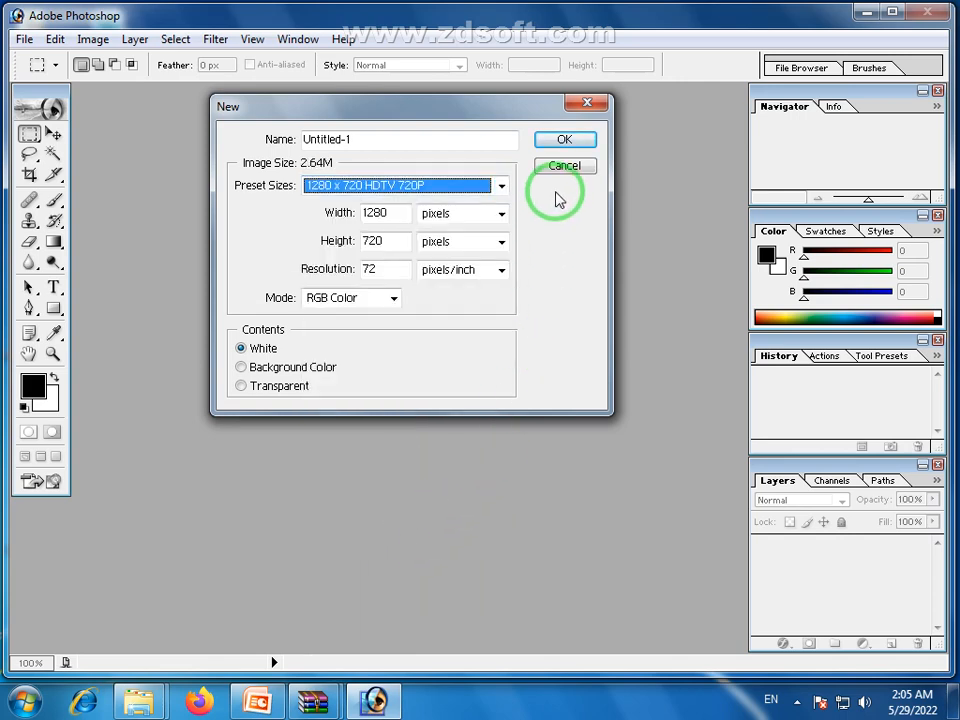
click(564, 140)
drag(479, 107, 471, 113)
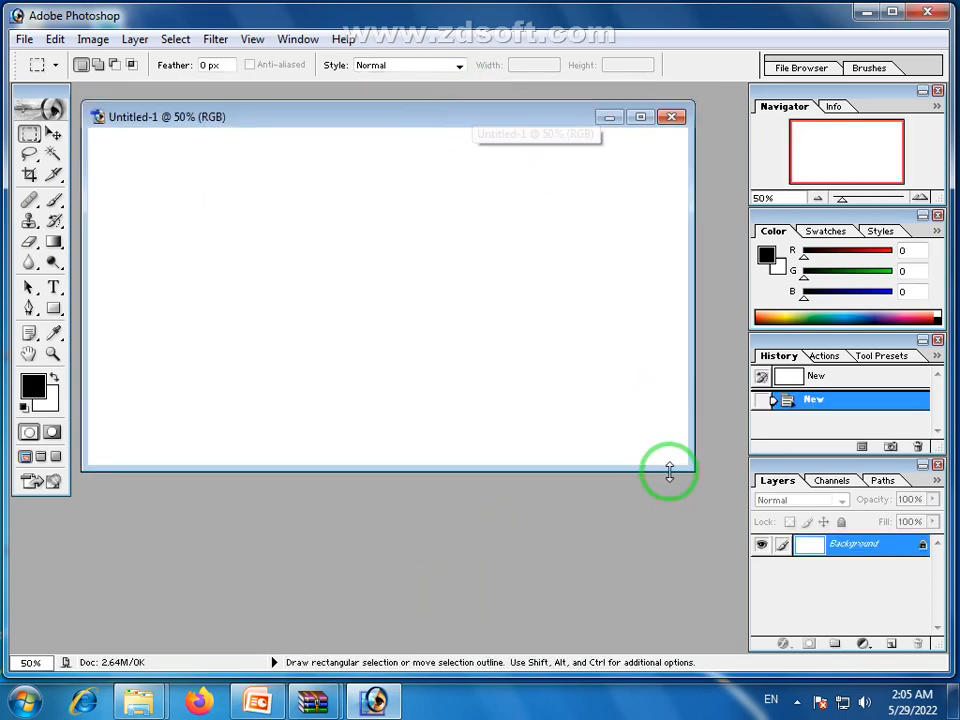
drag(693, 470, 728, 555)
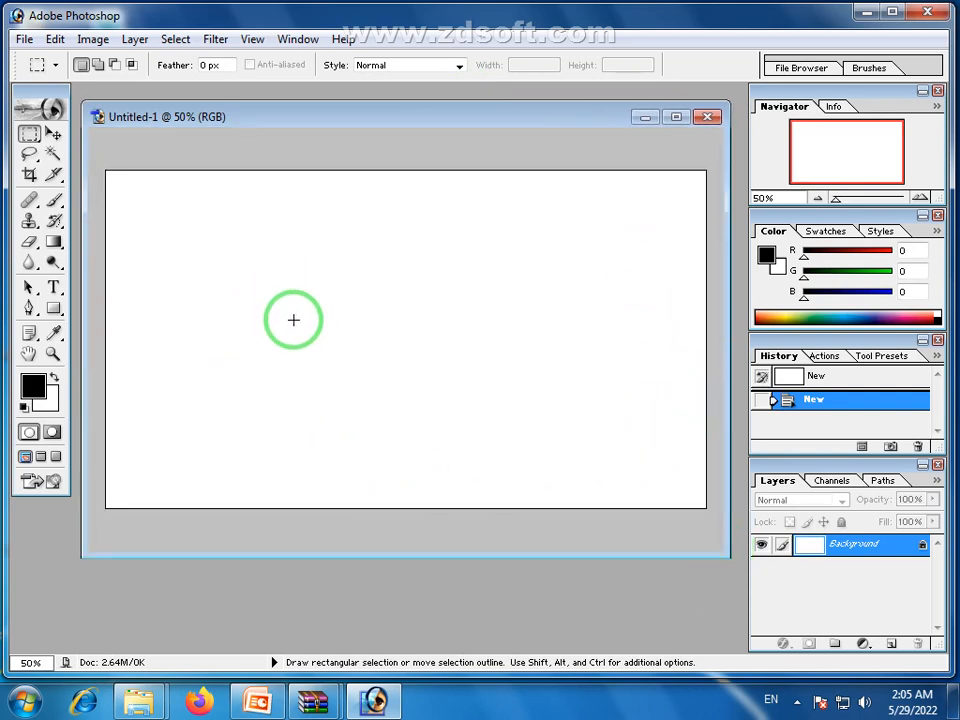
Close the 1280 x 720 document and start another new document, keeping its preset size
click(706, 117)
click(28, 44)
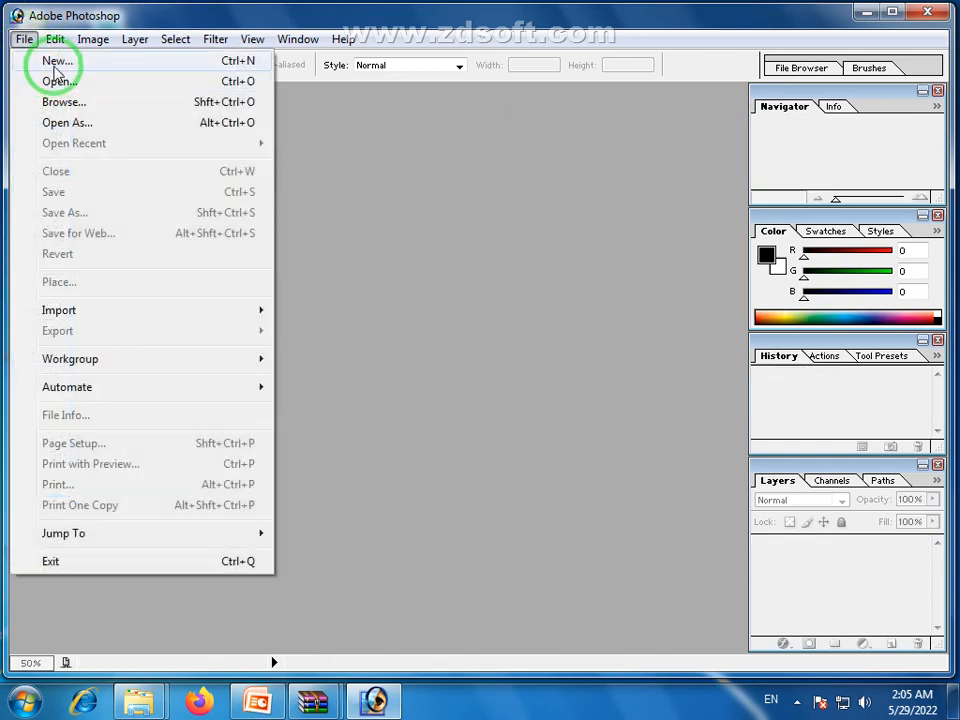
click(45, 60)
click(501, 185)
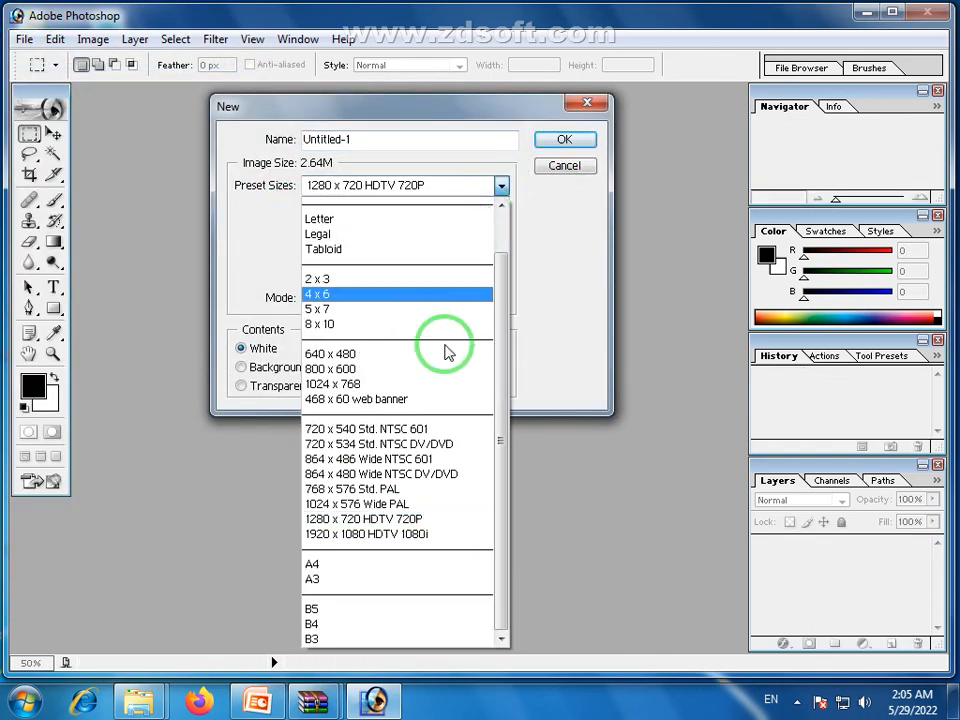
click(529, 248)
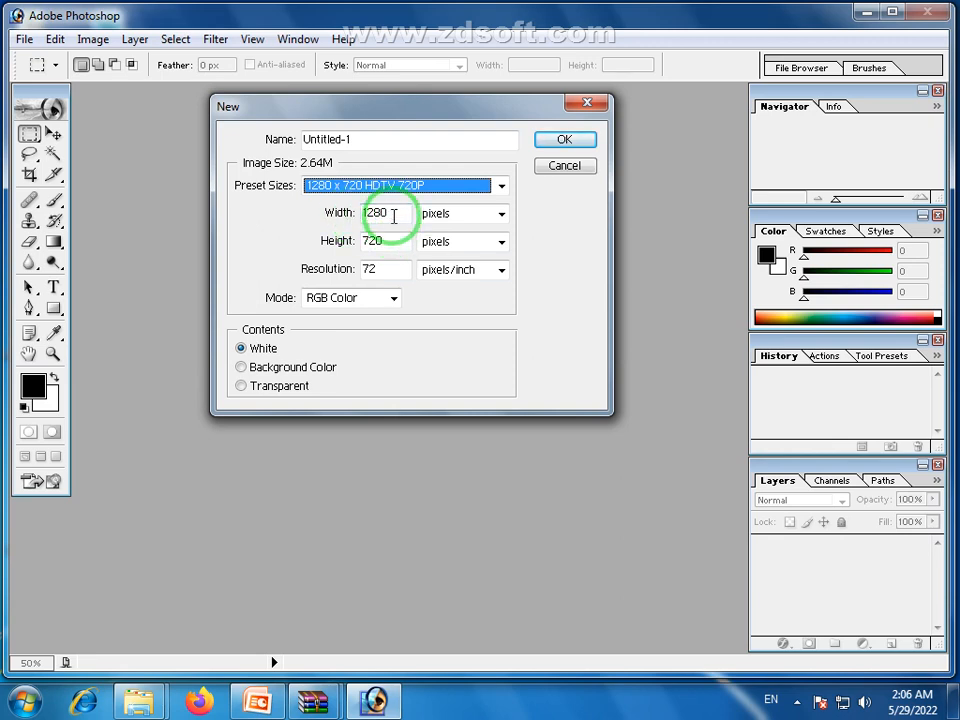
Switch the units of the new document's width and height from pixels to inches
drag(394, 213, 366, 219)
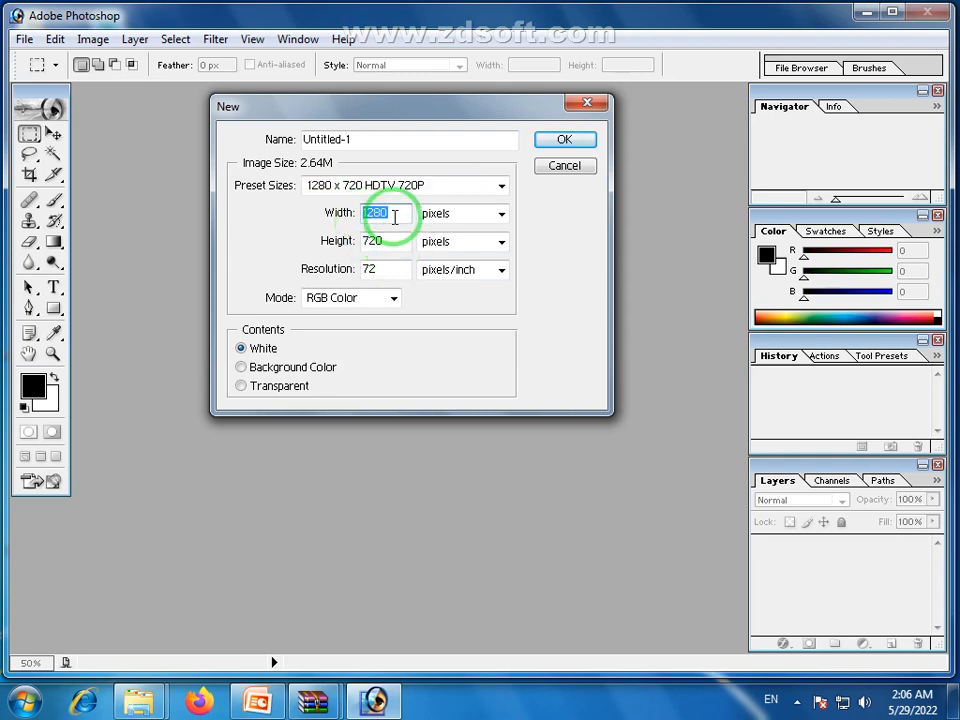
double_click(368, 242)
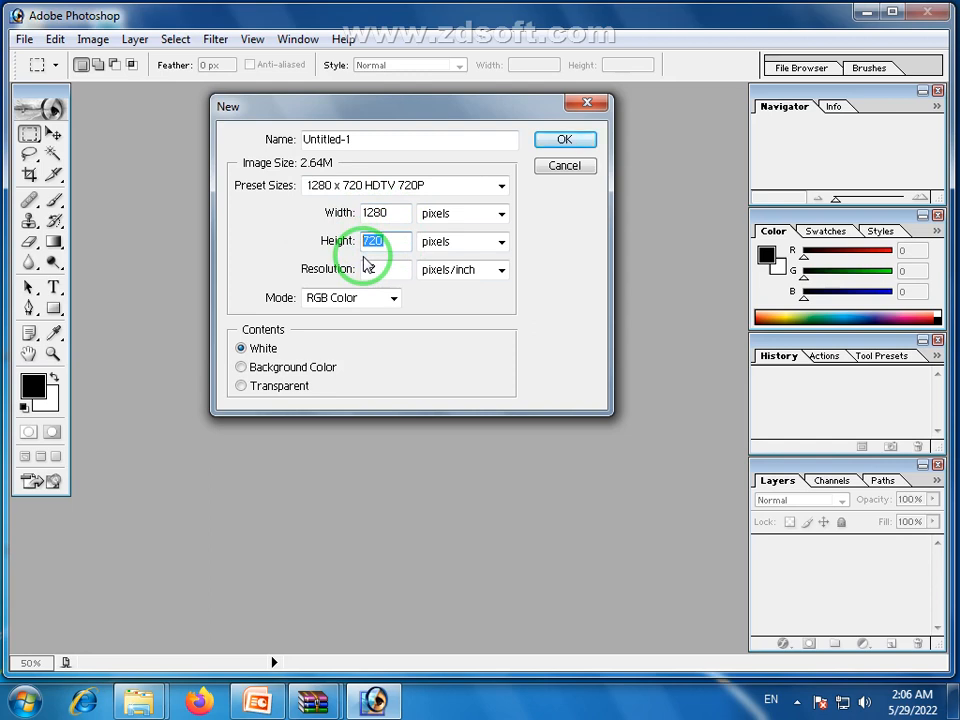
click(383, 212)
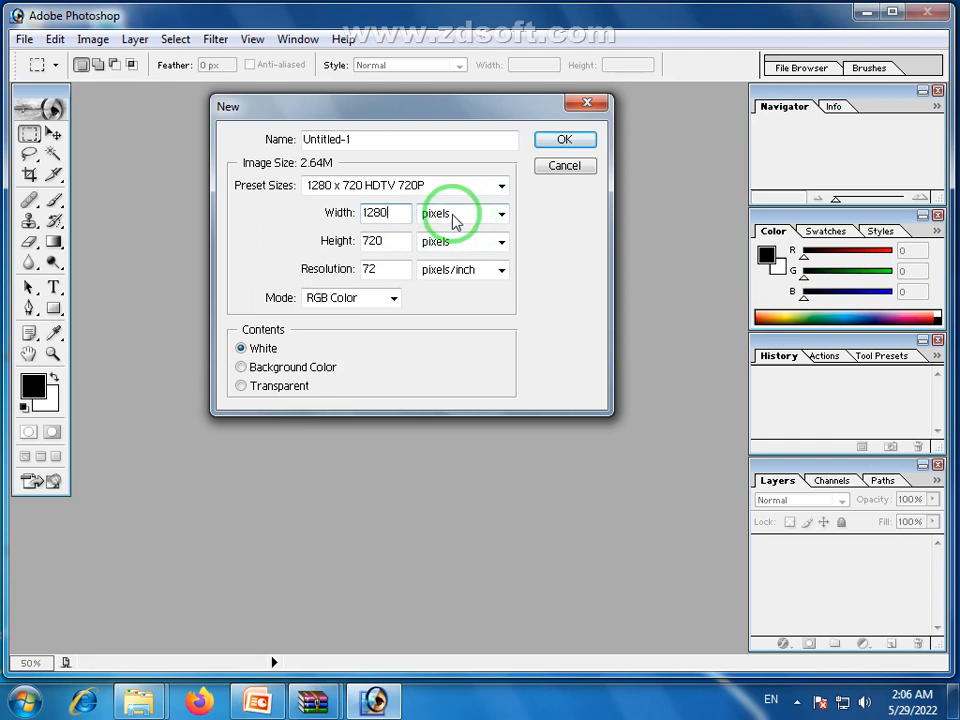
click(509, 218)
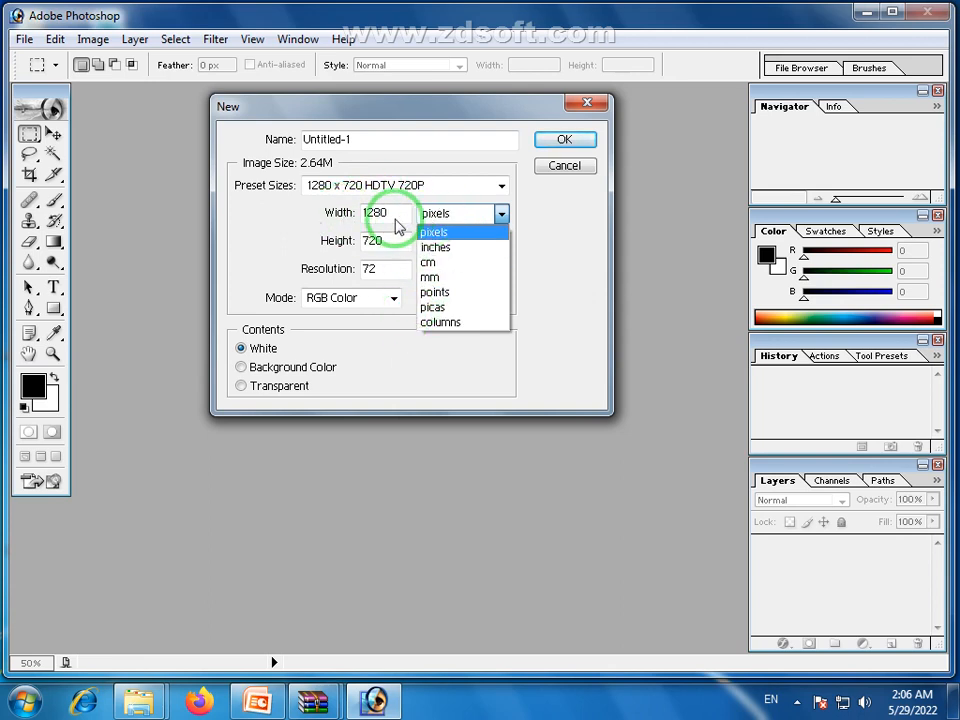
click(448, 248)
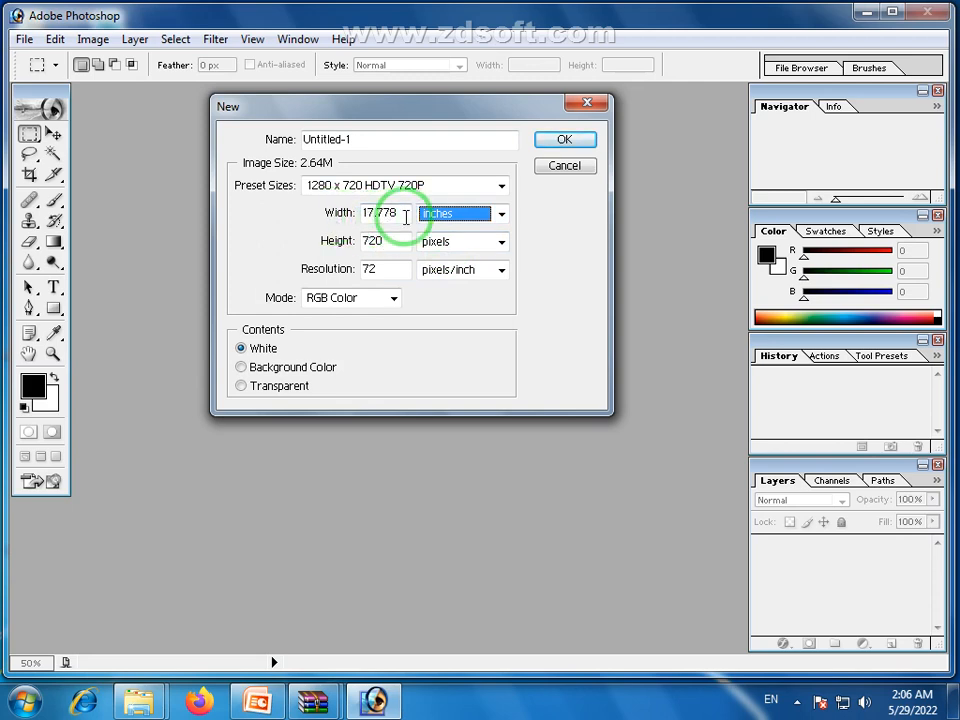
click(502, 242)
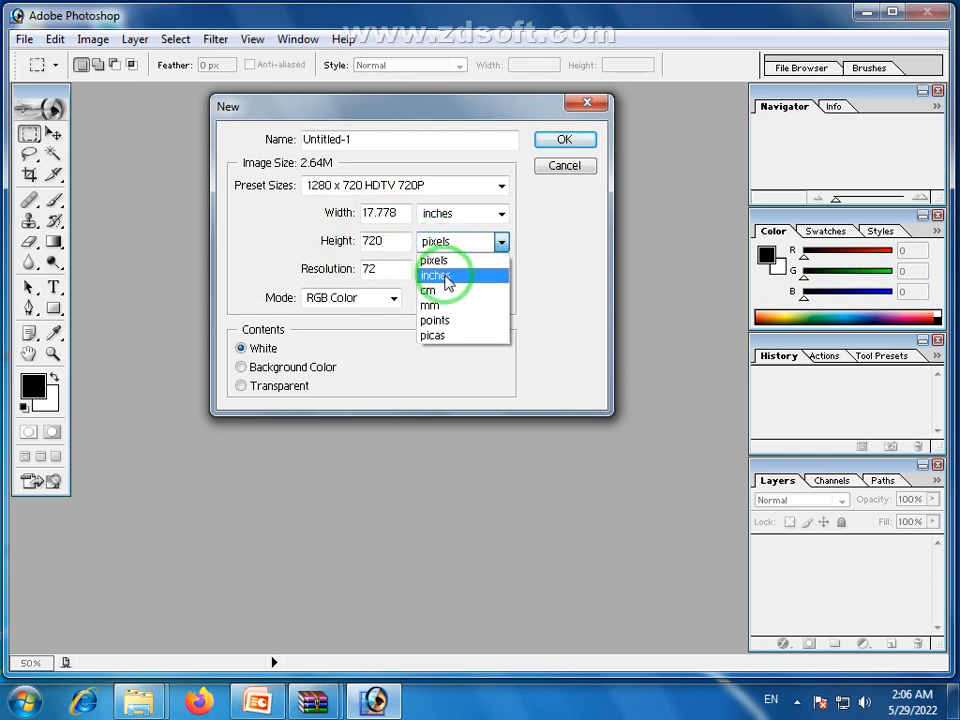
click(445, 277)
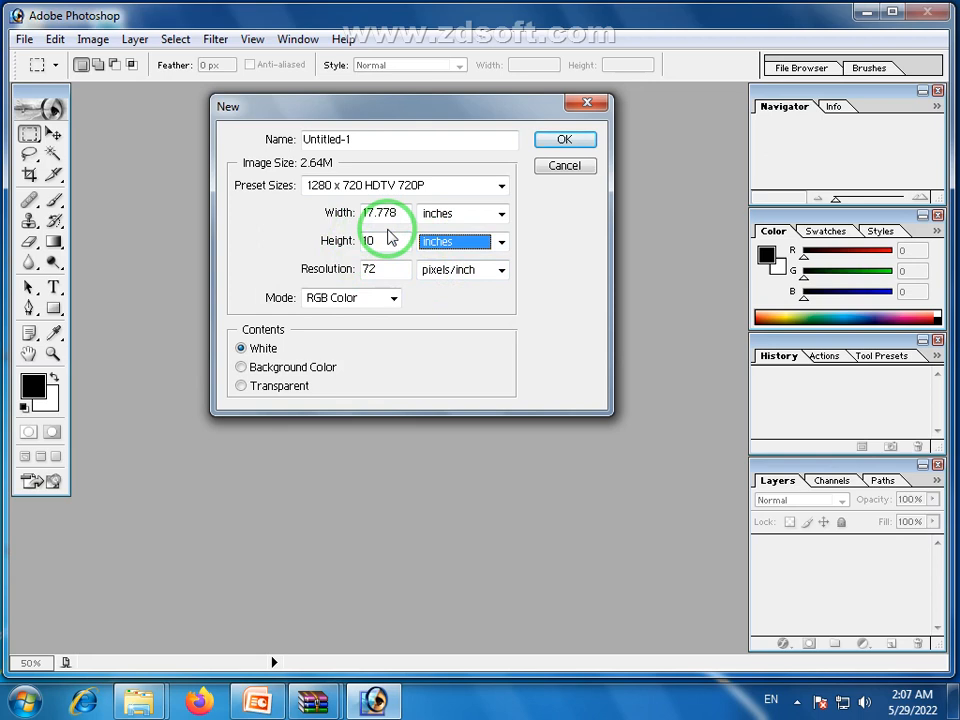
Return the units of the new document's width and height to pixels
click(500, 214)
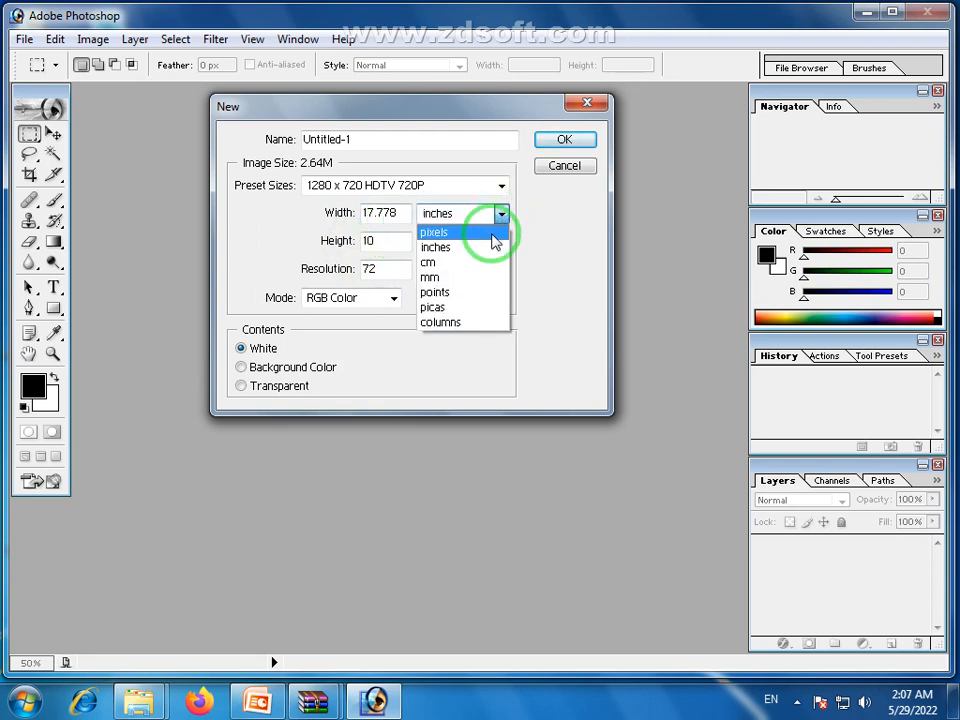
click(492, 234)
click(500, 241)
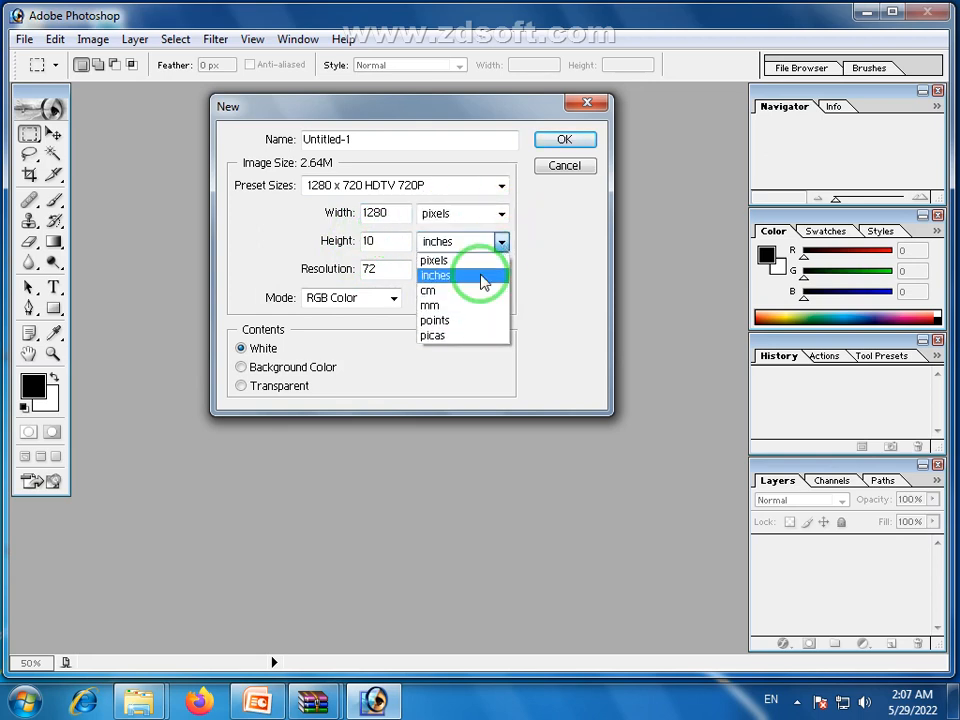
click(480, 261)
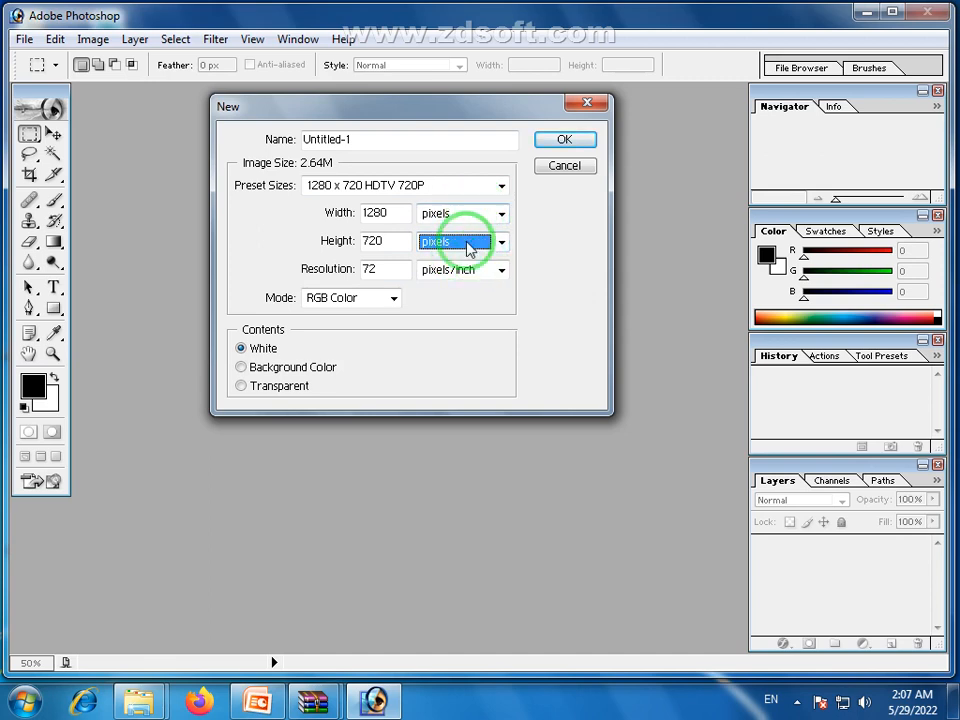
Set the new document's width to 12 inches
double_click(375, 214)
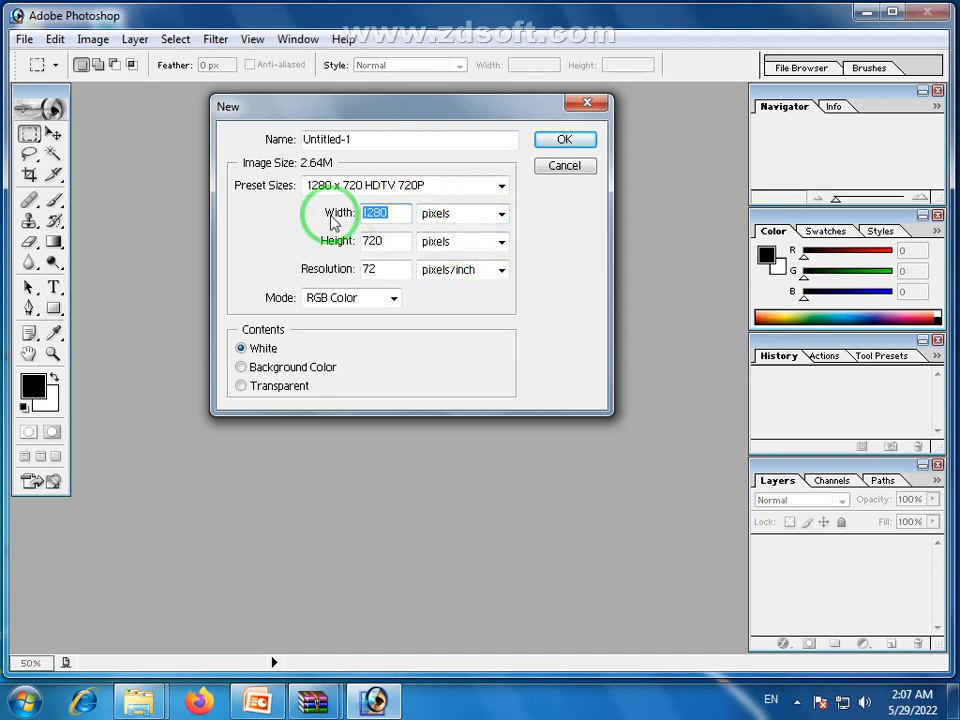
click(501, 214)
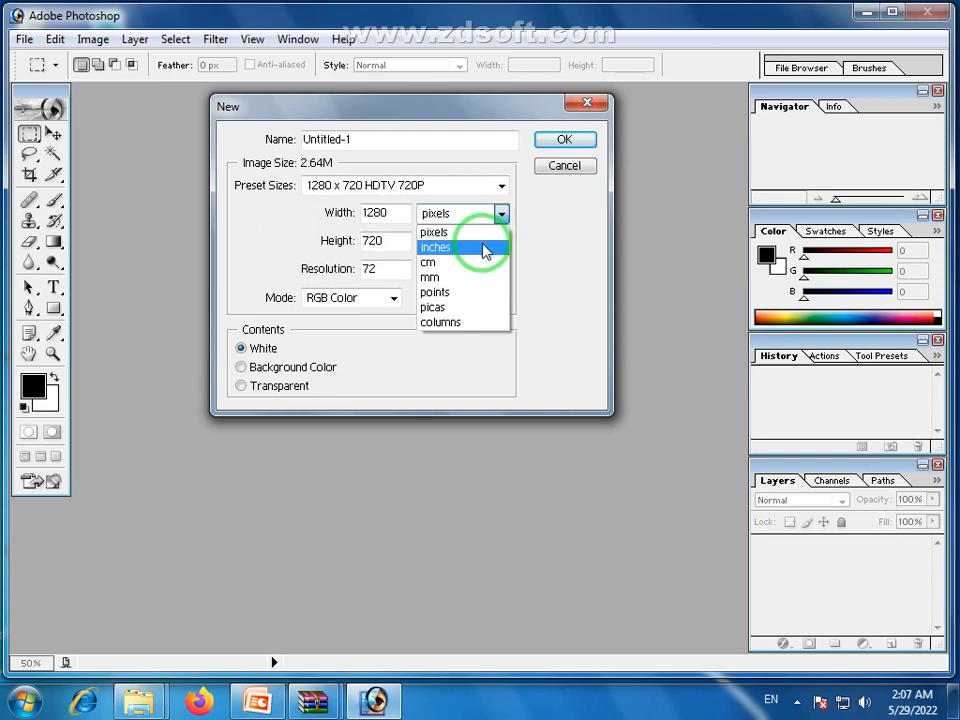
click(482, 247)
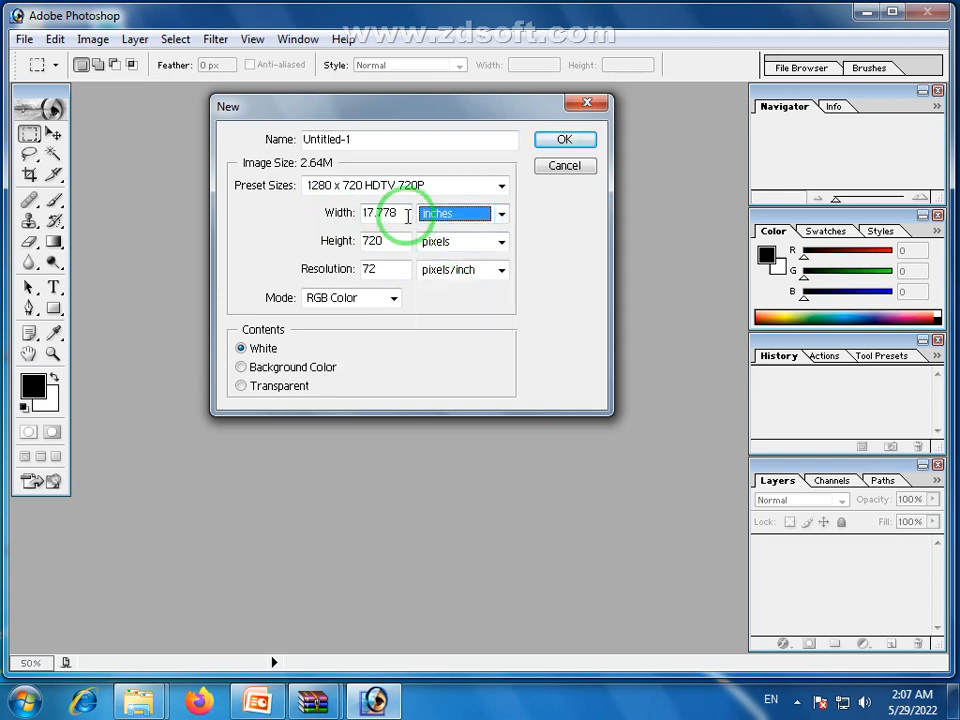
click(405, 216)
text(12)
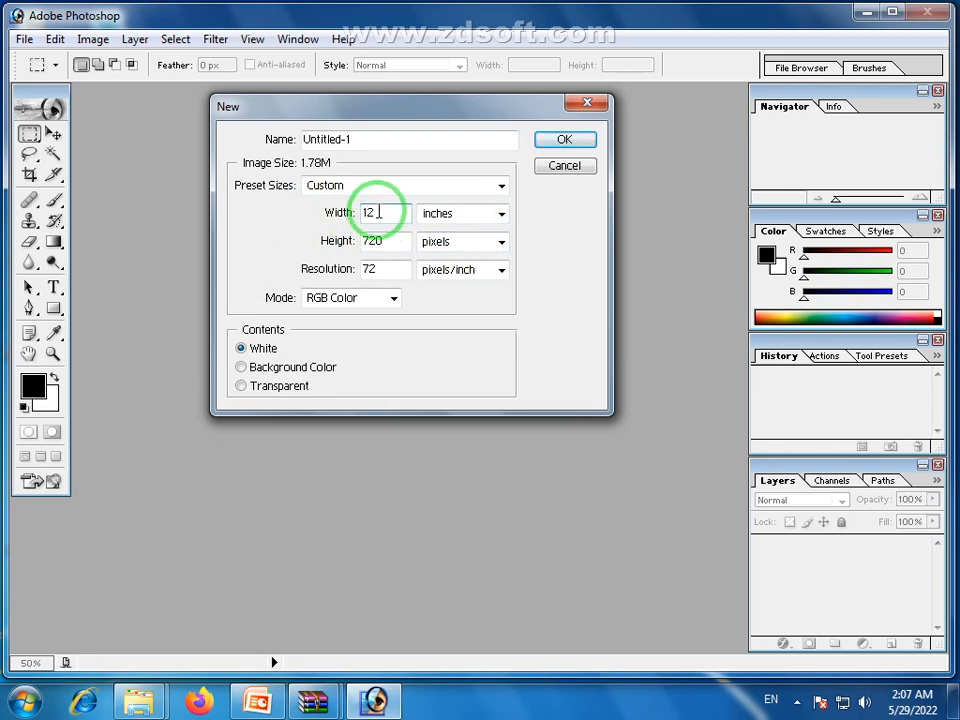
Set the new document's height to 12 inches
click(500, 242)
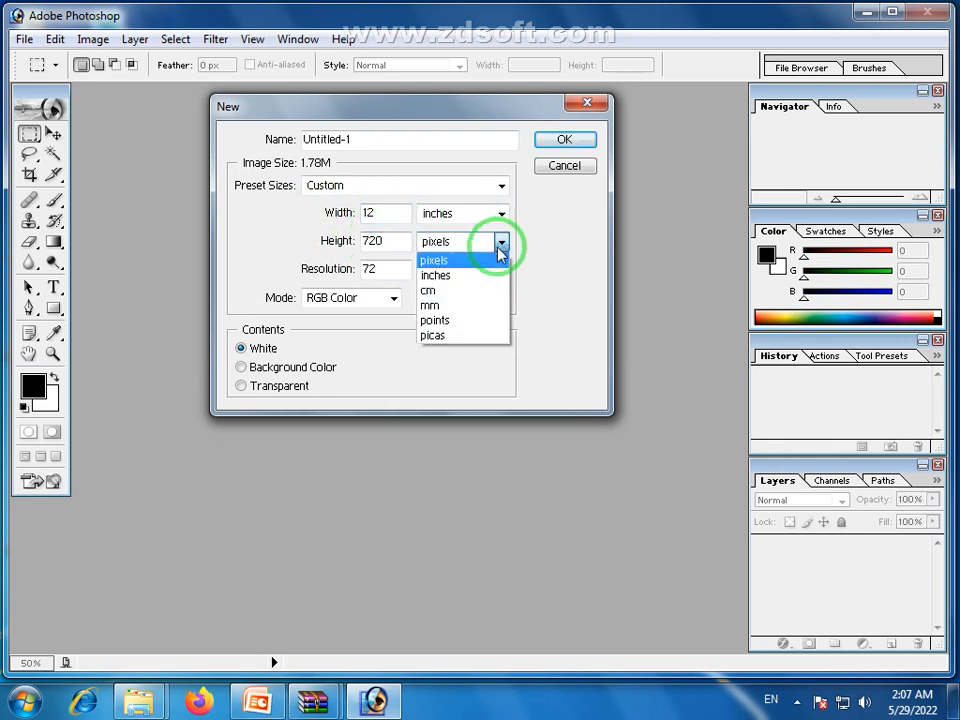
click(497, 276)
click(392, 241)
text(1)
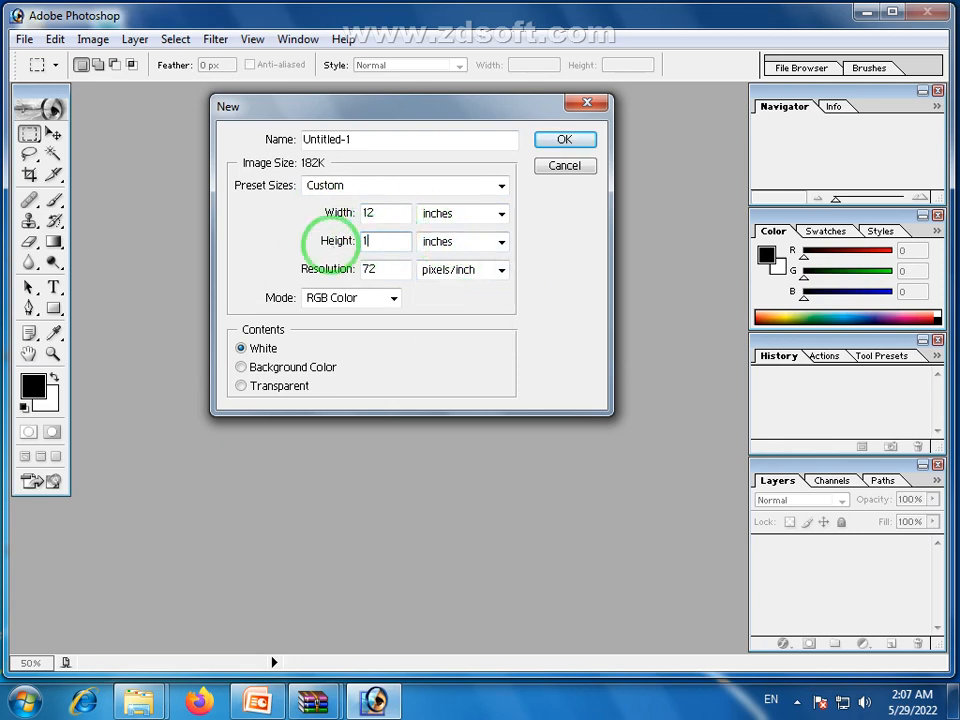
text(2)
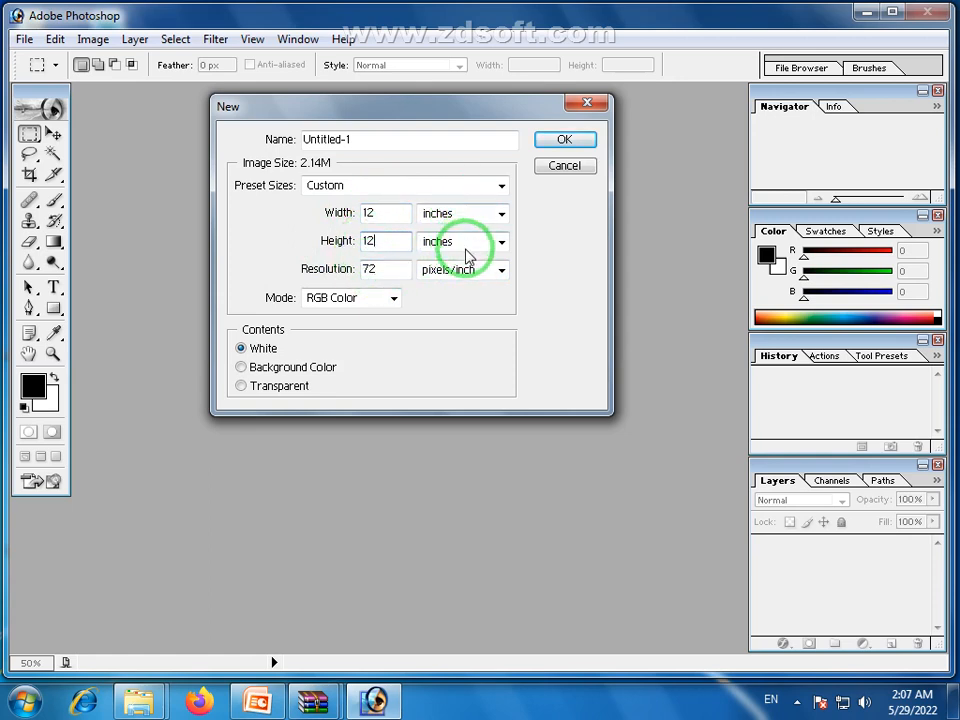
Create the 12 x 12 inch document, enlarge its window beyond the canvas edges and reposition it in the workspace
click(579, 145)
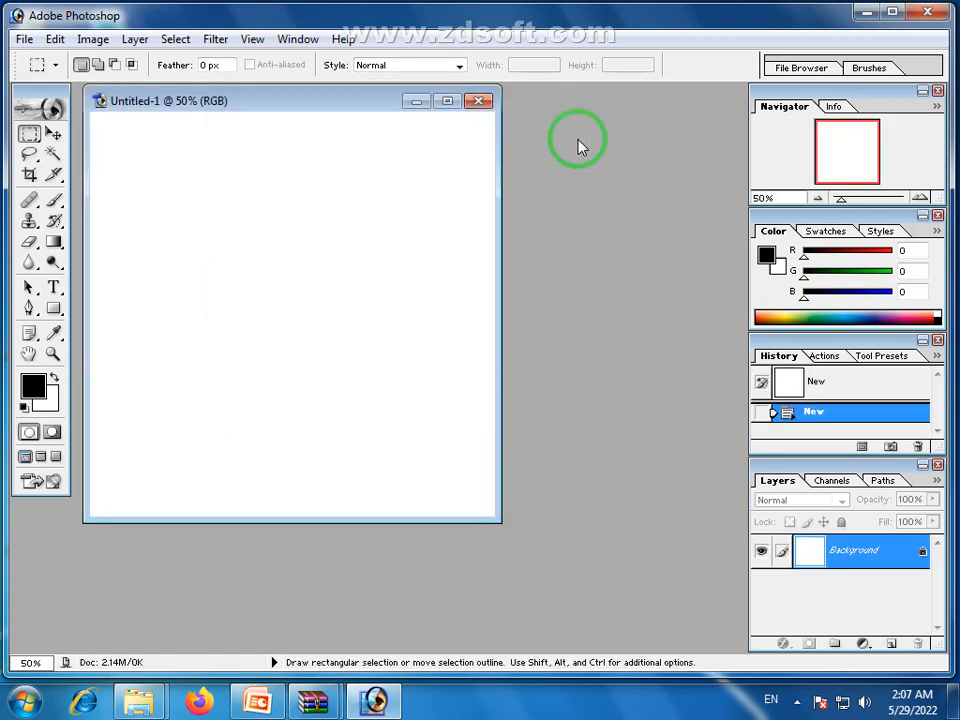
drag(351, 111, 358, 128)
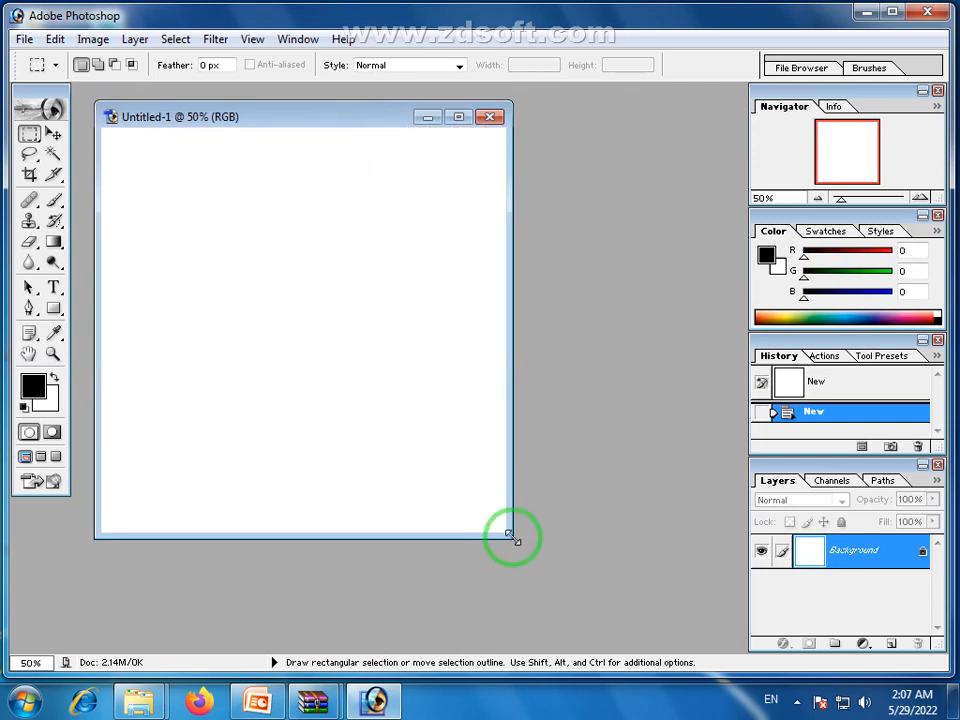
drag(510, 537, 684, 602)
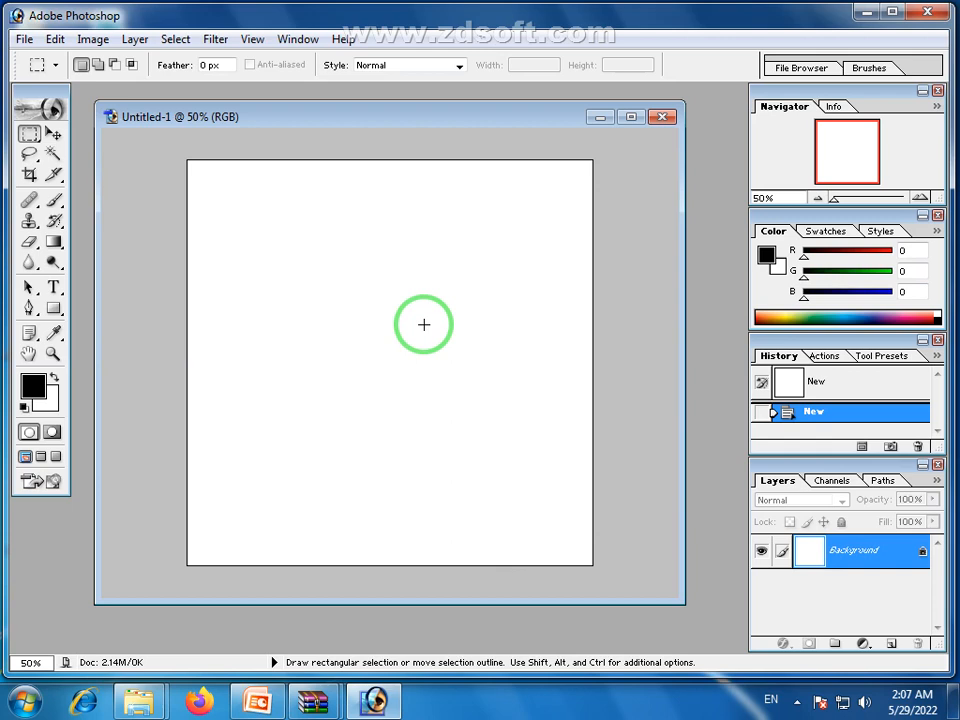
drag(553, 120, 581, 116)
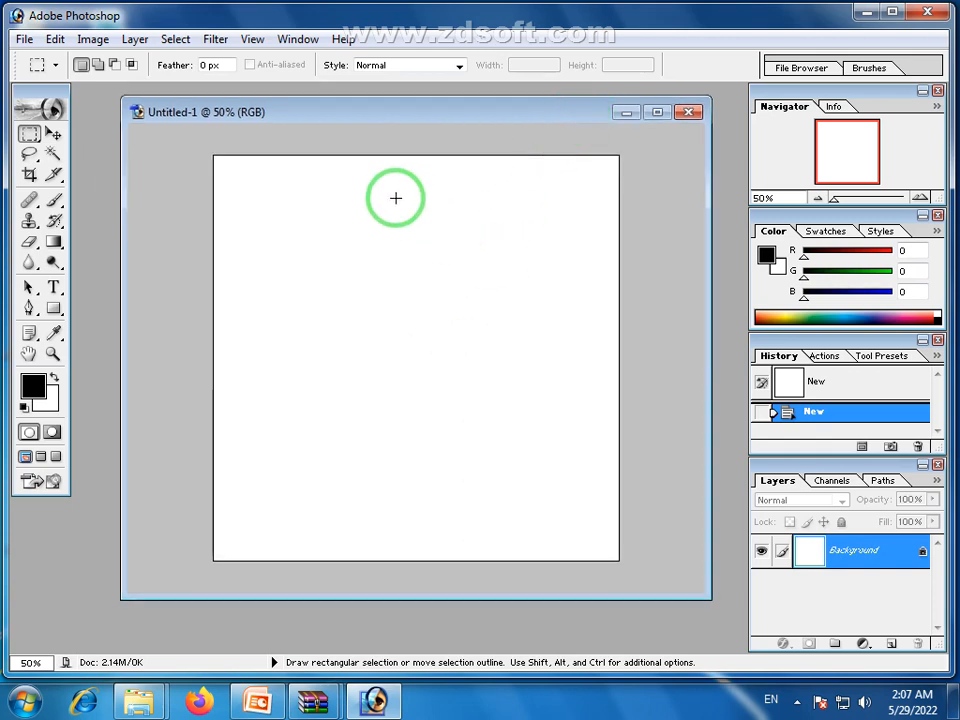
drag(410, 122, 407, 141)
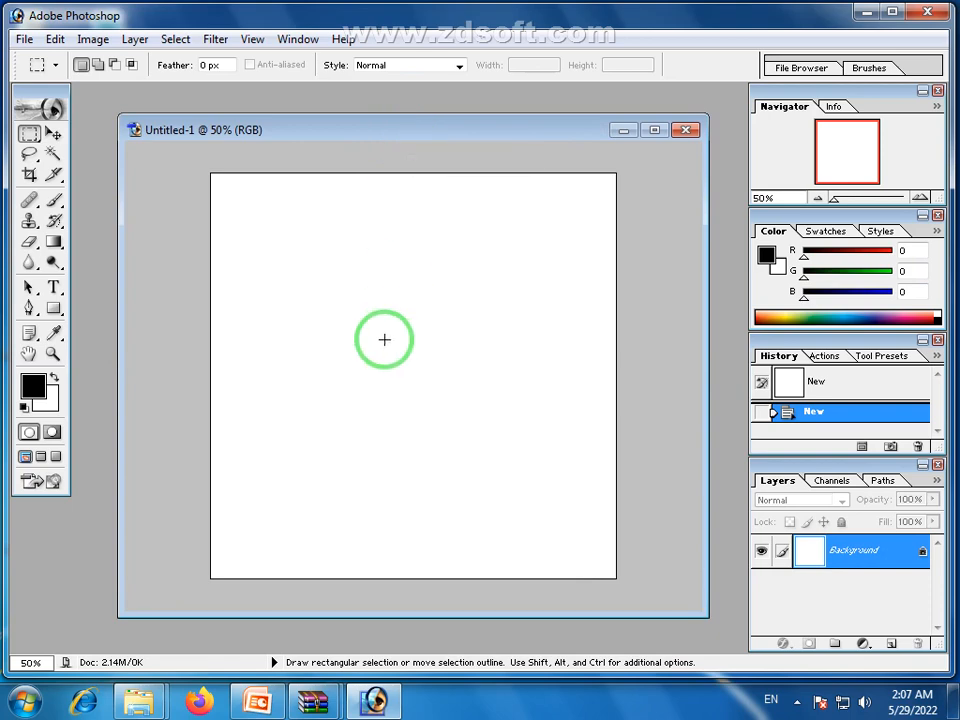
Close the 12 x 12 inch document and start another new document
click(685, 130)
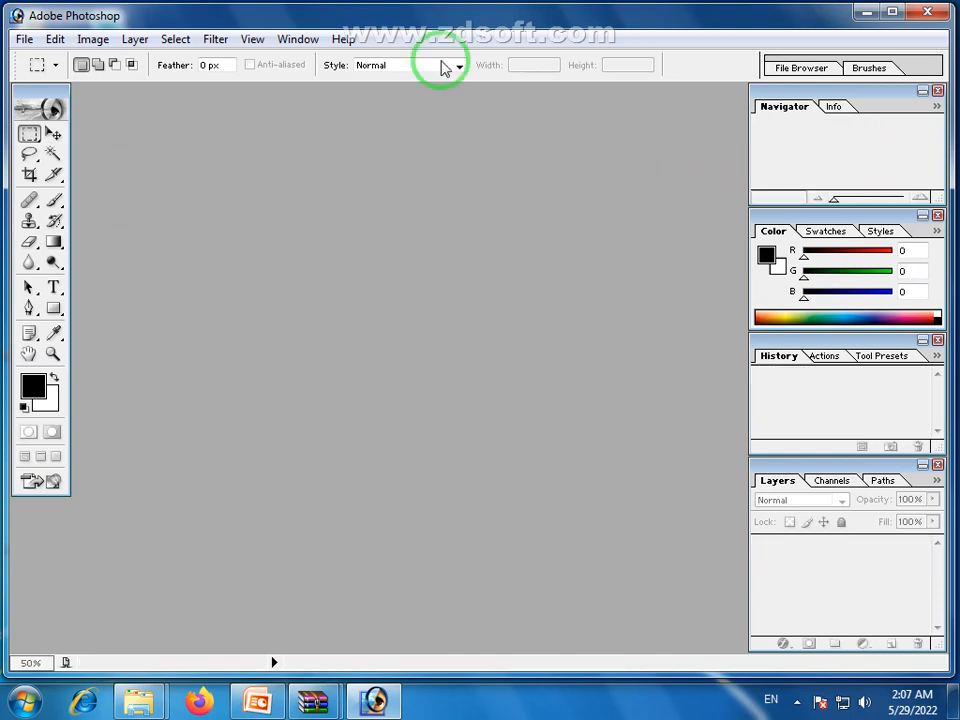
click(24, 40)
click(55, 60)
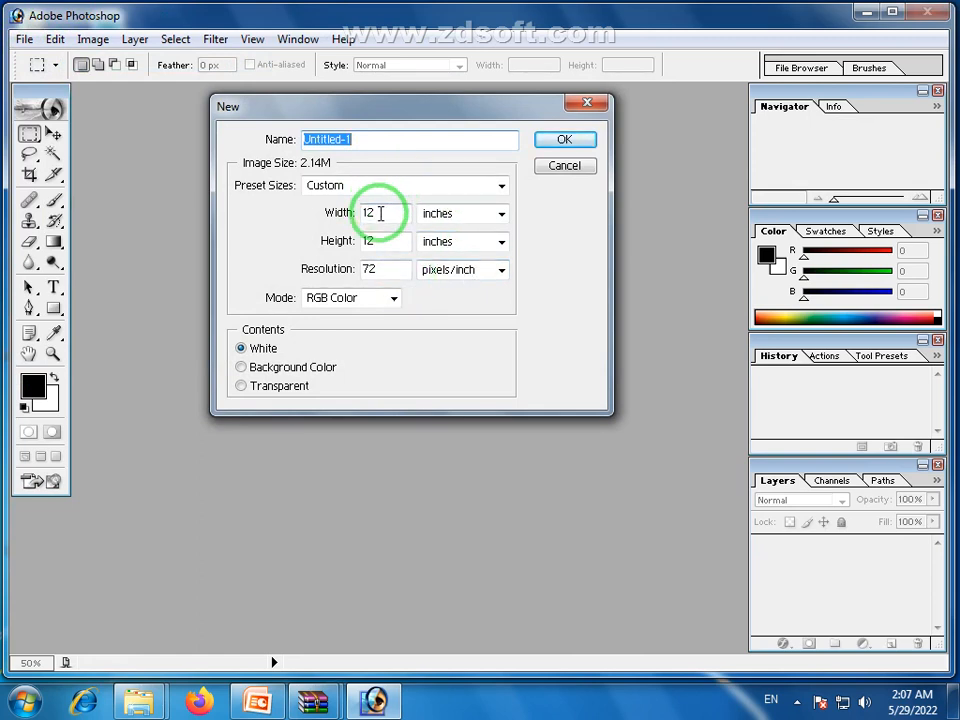
Examine the resolution value and its unit in the new document's settings
drag(378, 270, 343, 280)
click(380, 273)
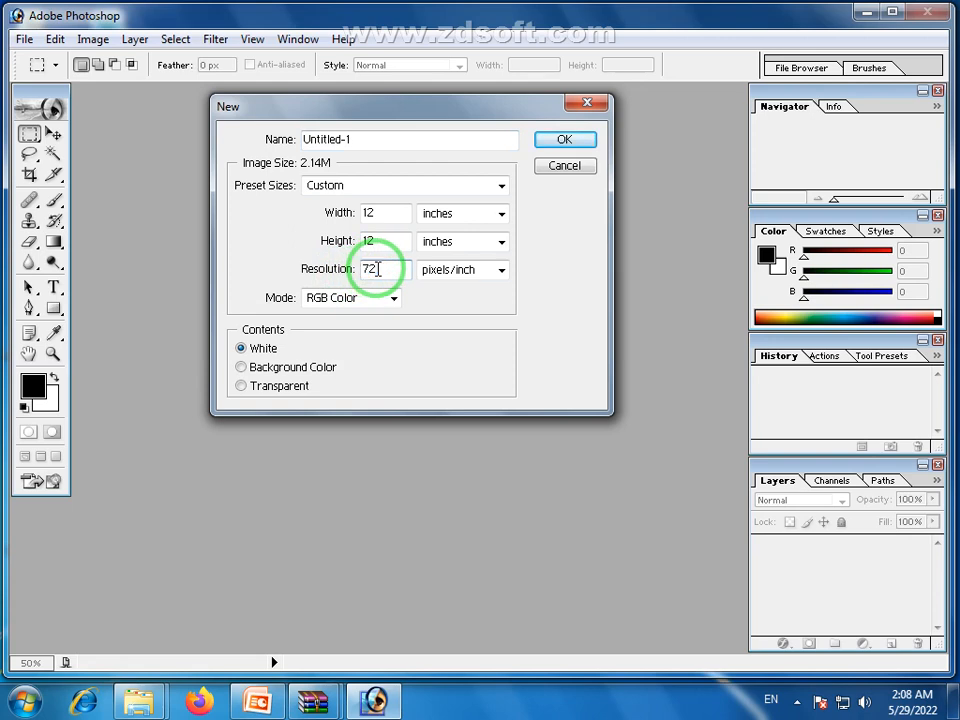
drag(386, 270, 361, 276)
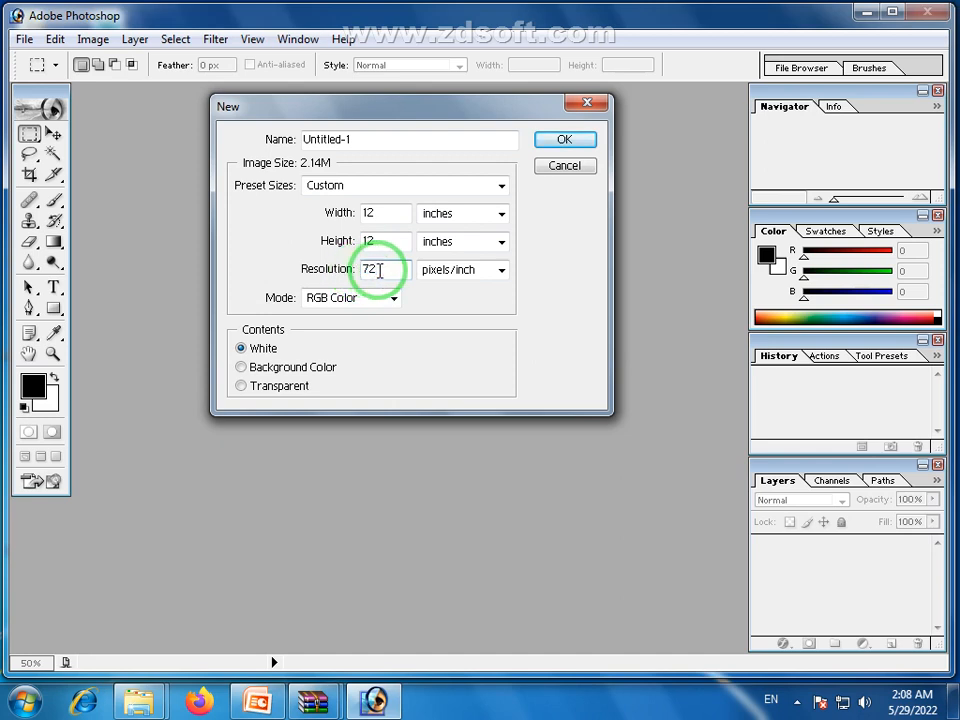
mouse_move(379, 270)
mouse_down()
mouse_move(343, 273)
mouse_move(369, 275)
mouse_up()
click(377, 271)
click(390, 271)
click(381, 273)
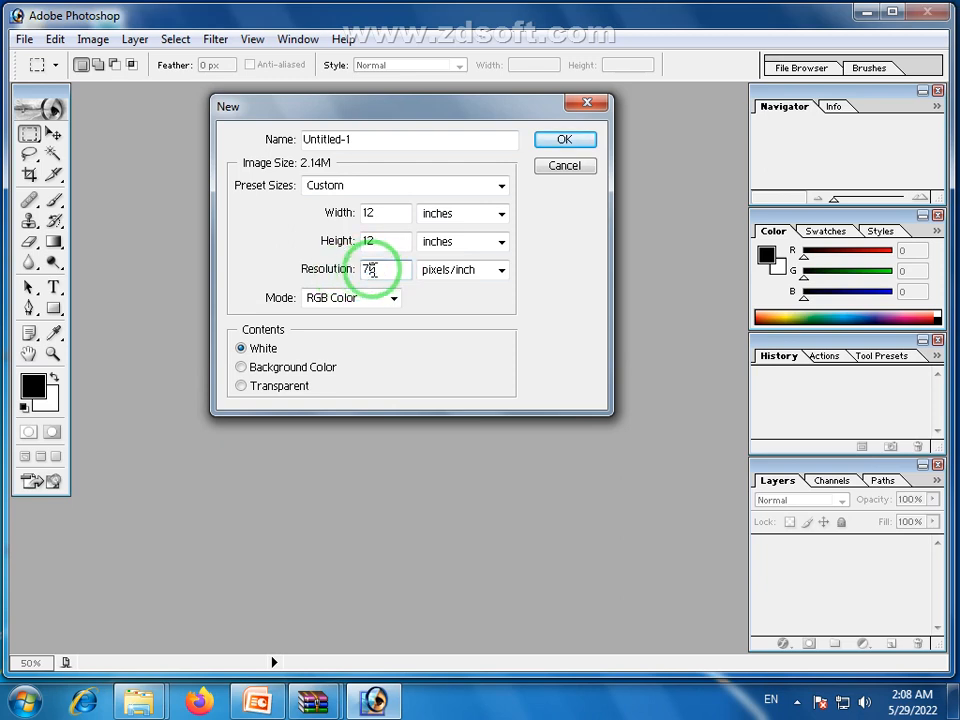
click(391, 268)
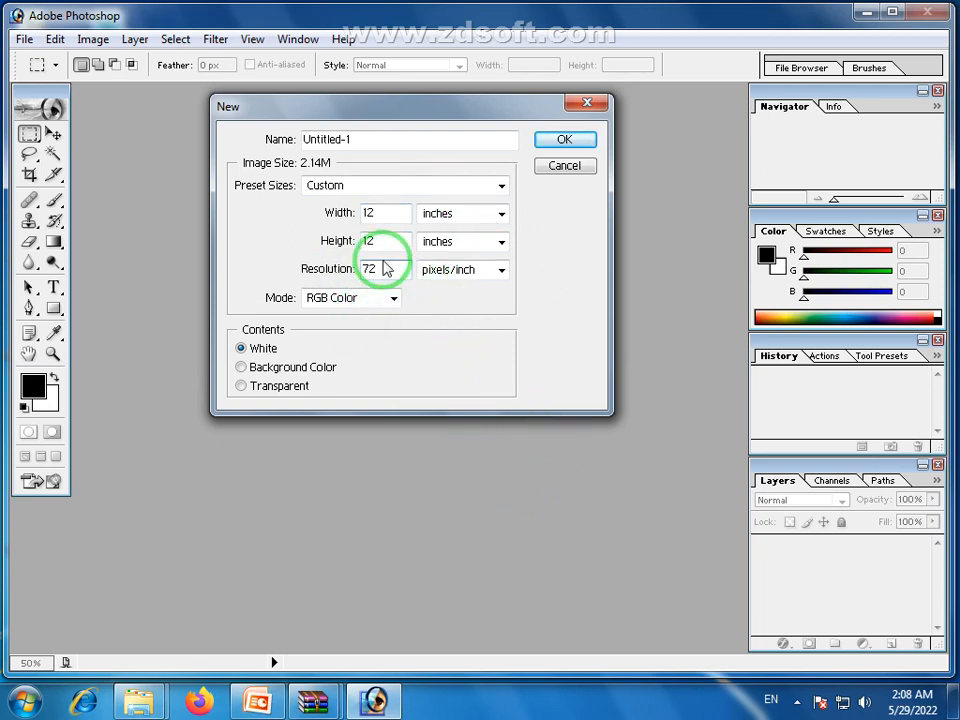
drag(381, 270, 368, 271)
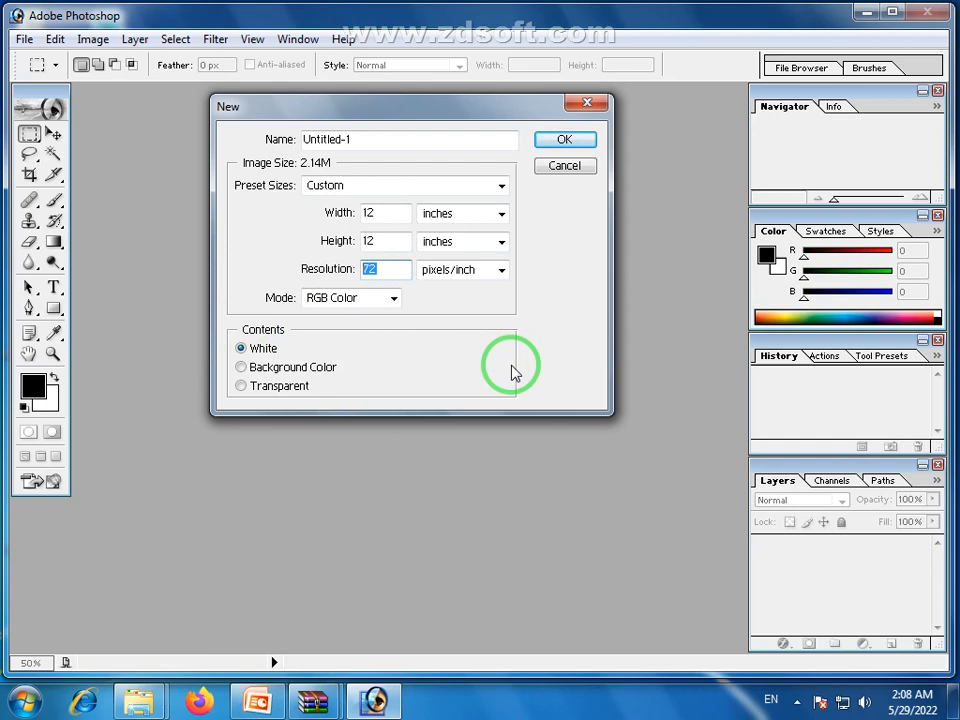
click(387, 273)
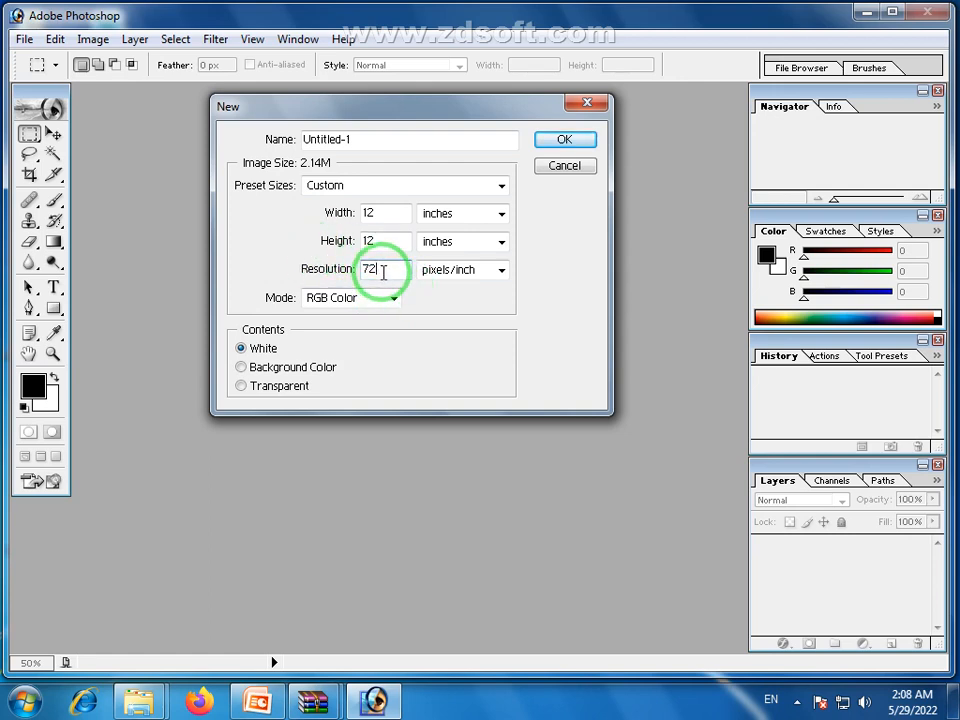
drag(383, 273, 366, 273)
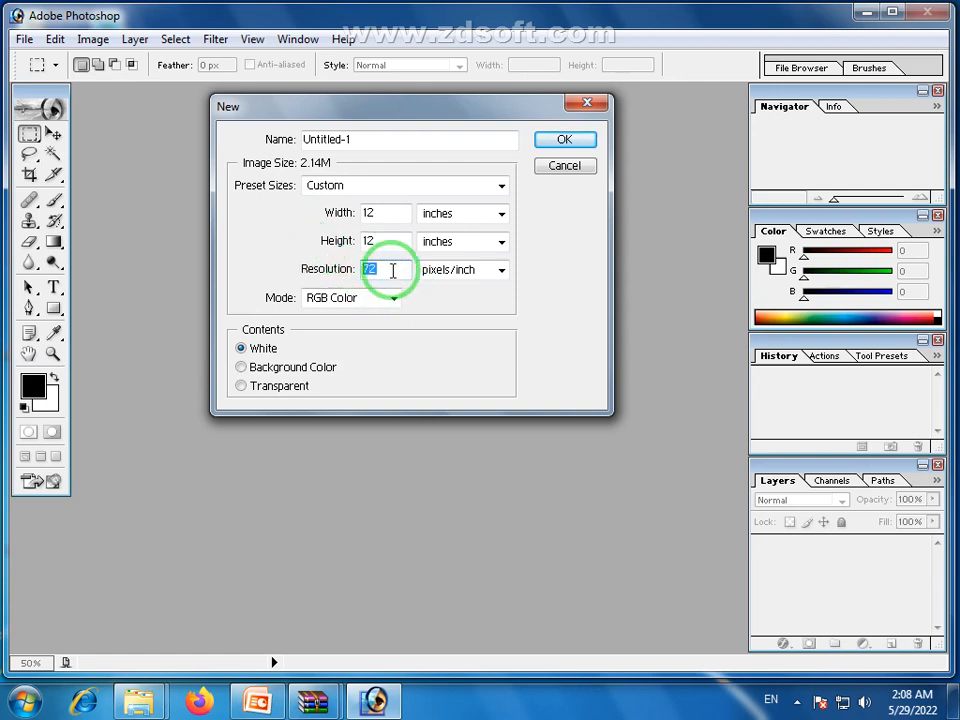
click(368, 271)
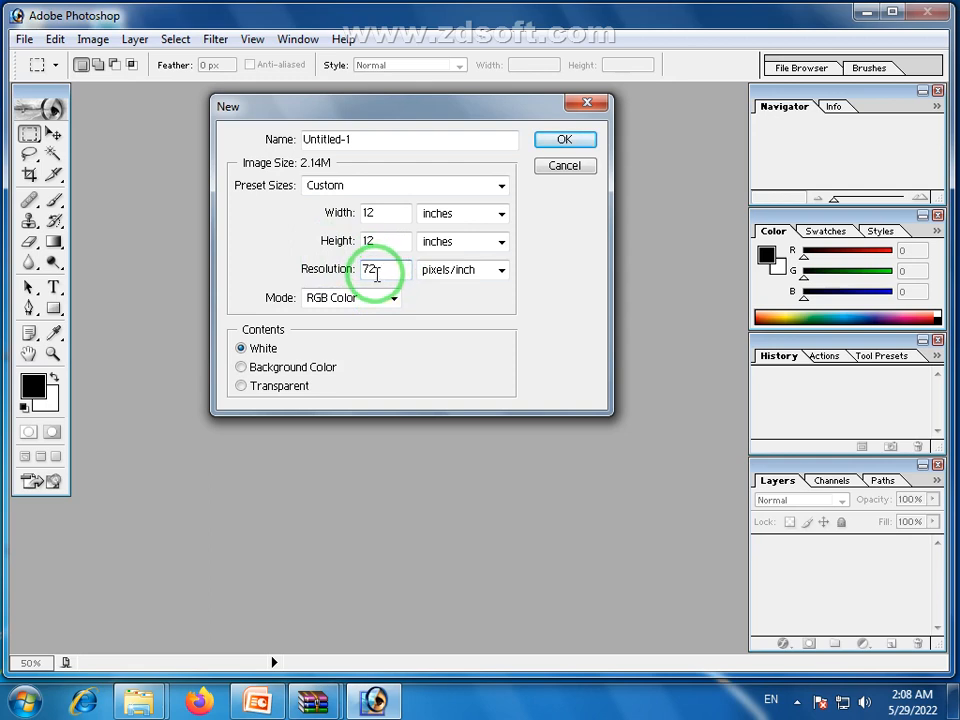
Choose the A4 preset size for the new document
double_click(366, 271)
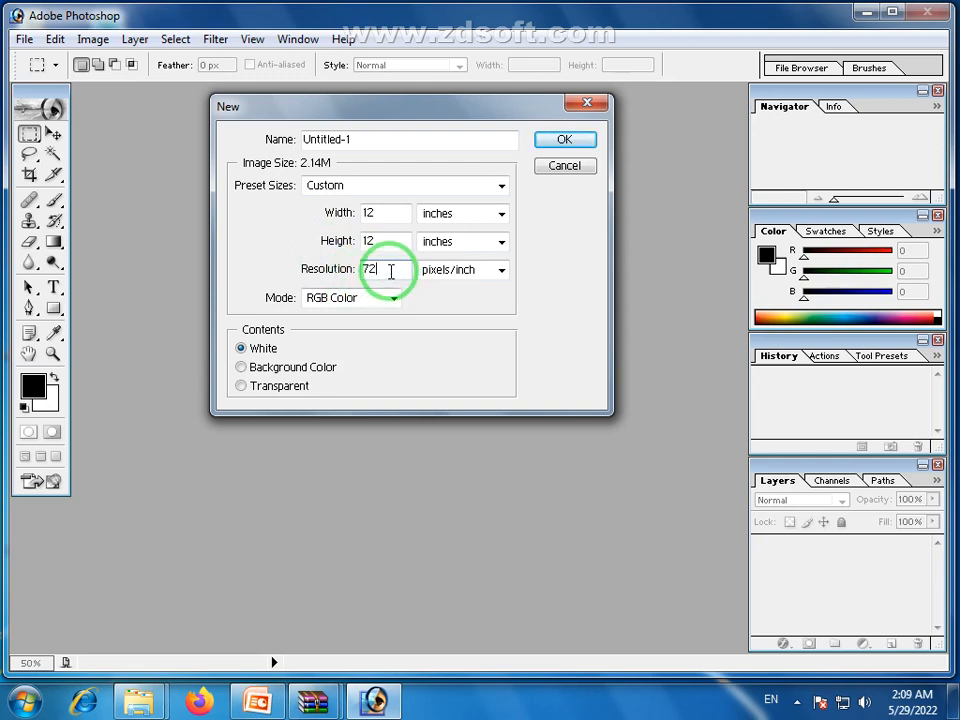
click(376, 268)
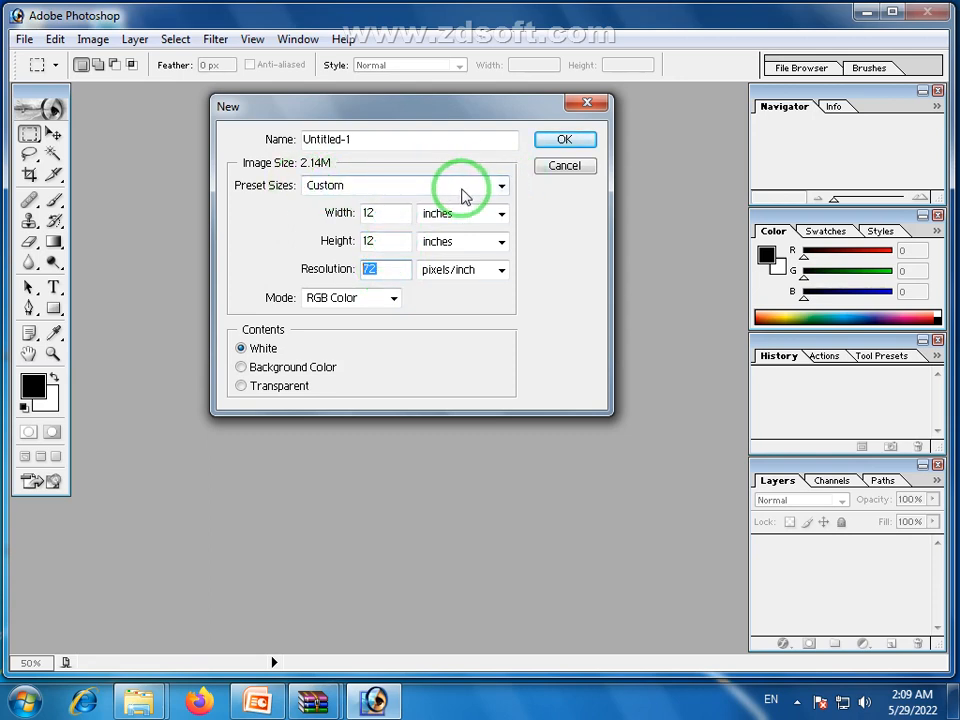
click(503, 188)
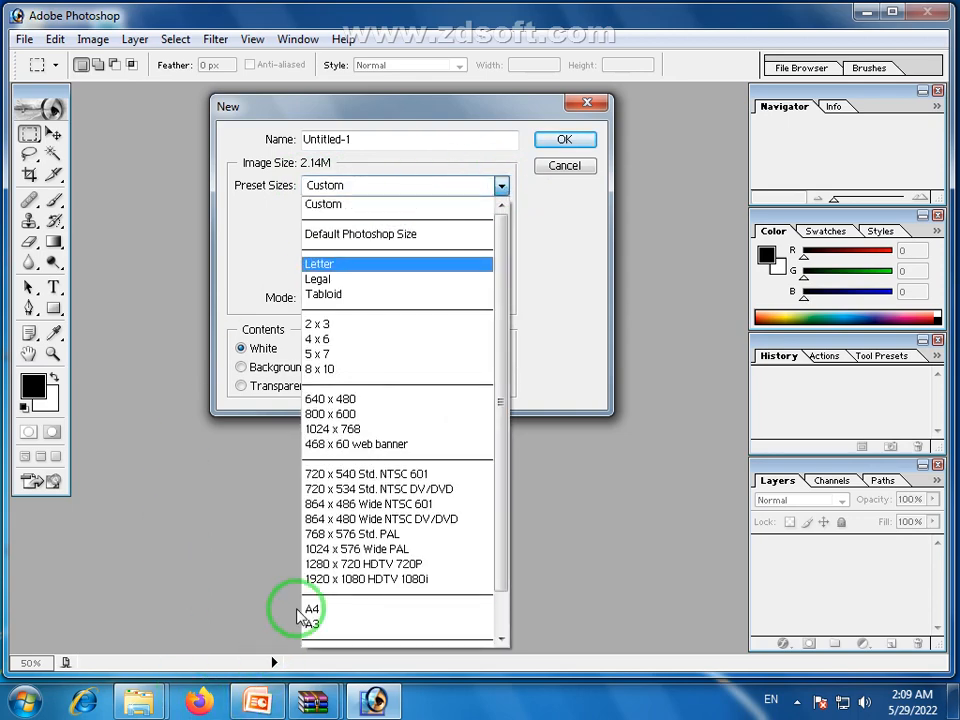
click(340, 612)
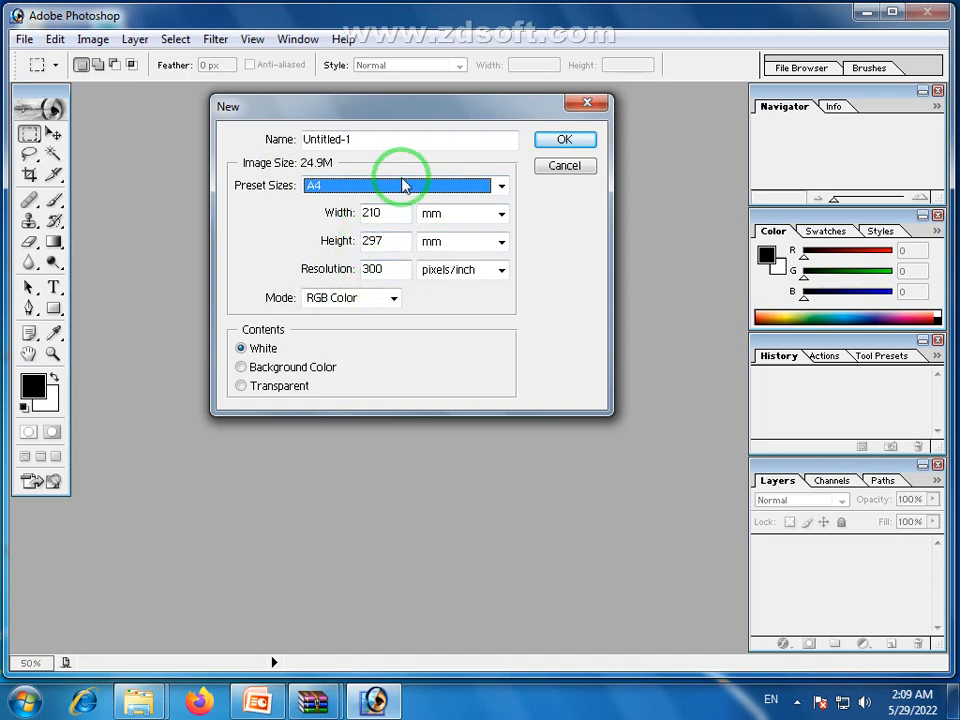
click(501, 190)
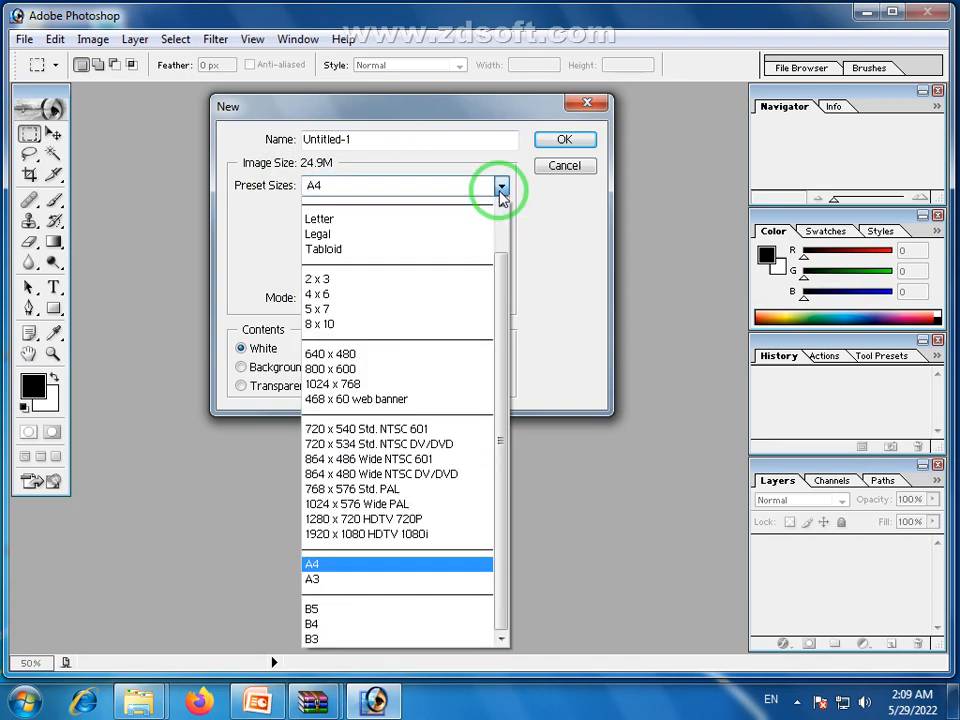
click(545, 270)
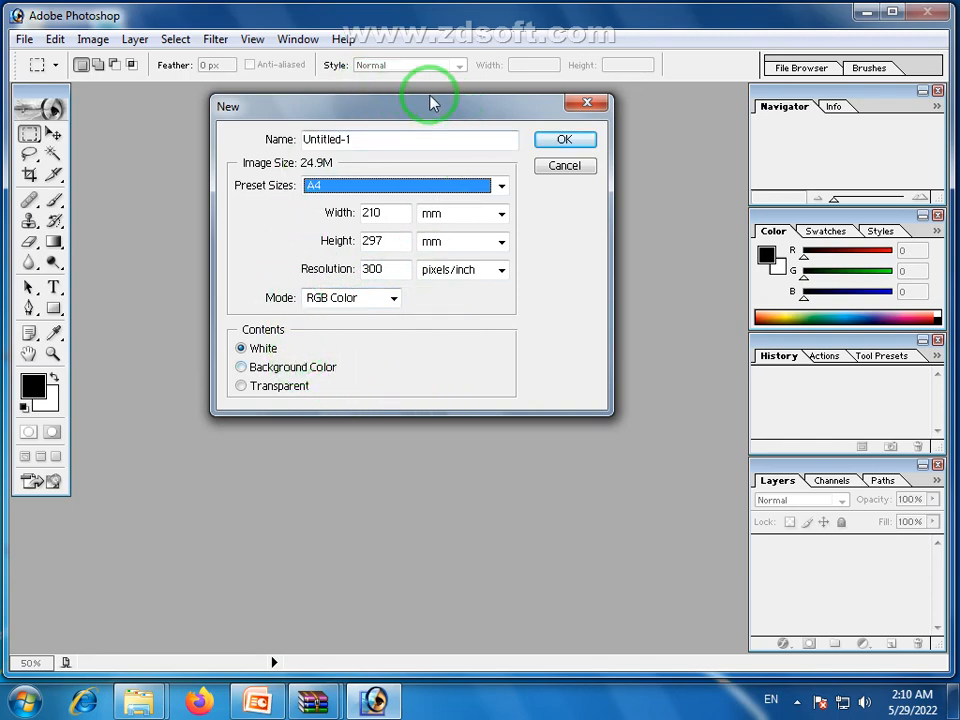
Create the A4 document in RGB Color mode with white contents, and try out a rectangular selection on its page
drag(430, 102, 460, 150)
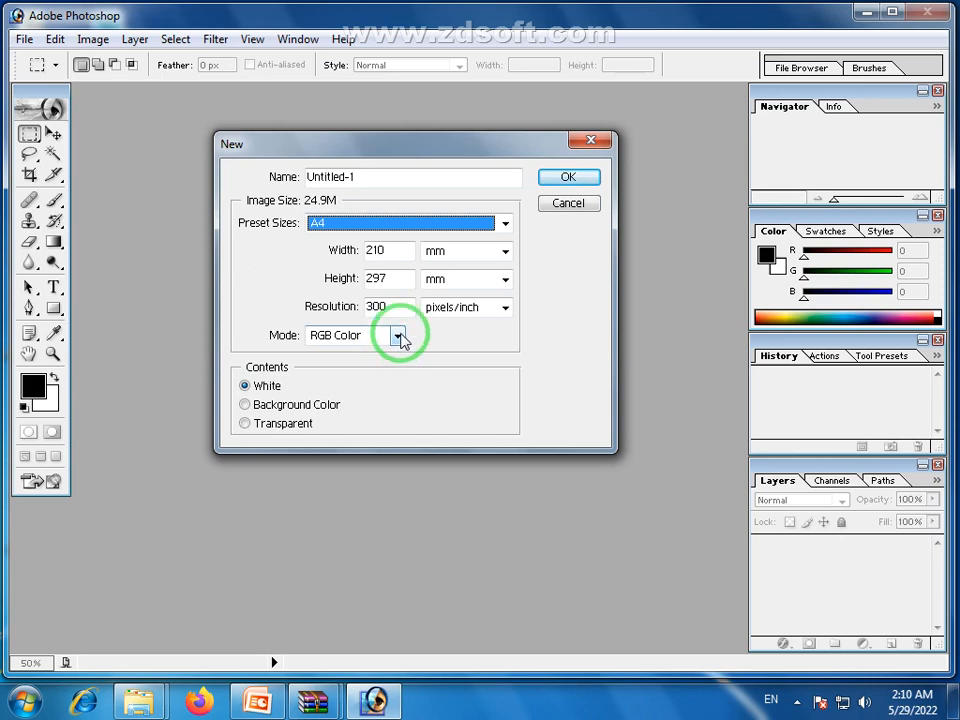
click(398, 337)
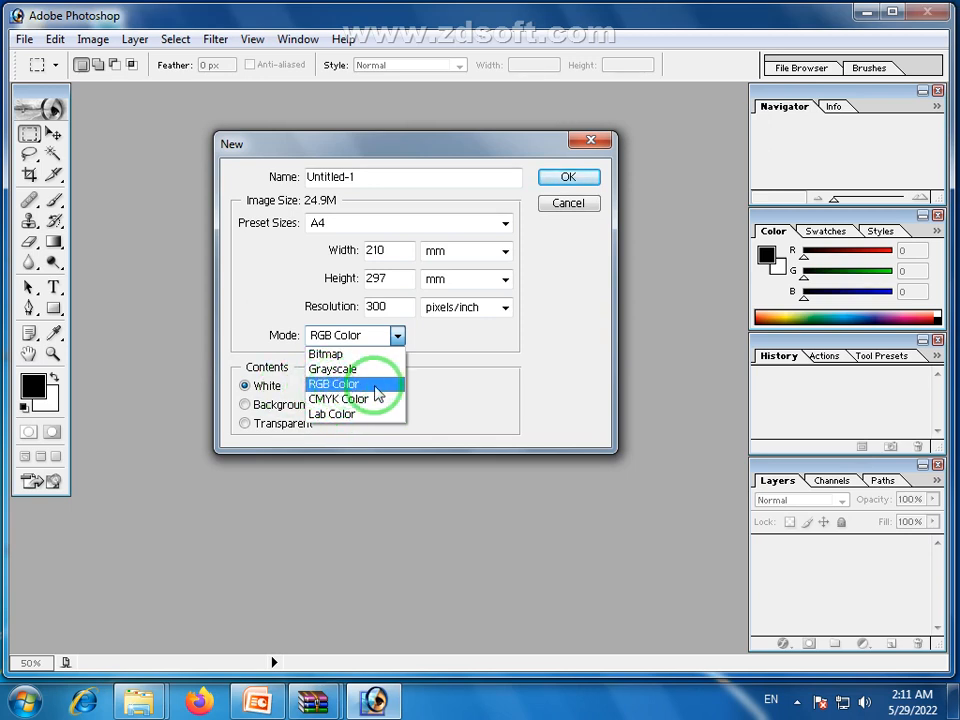
click(354, 385)
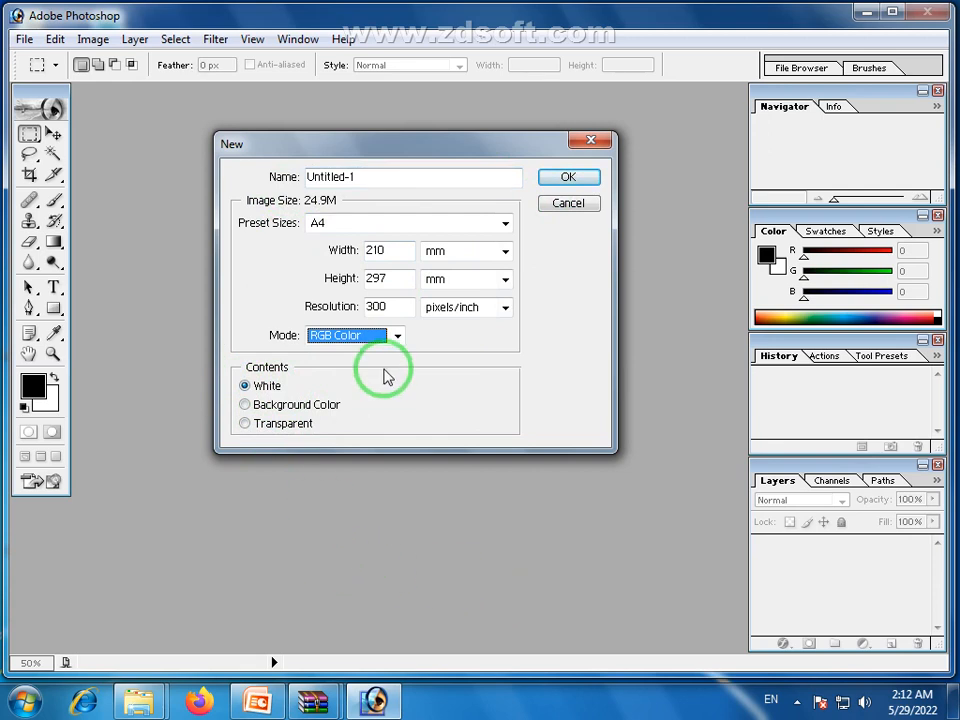
click(247, 406)
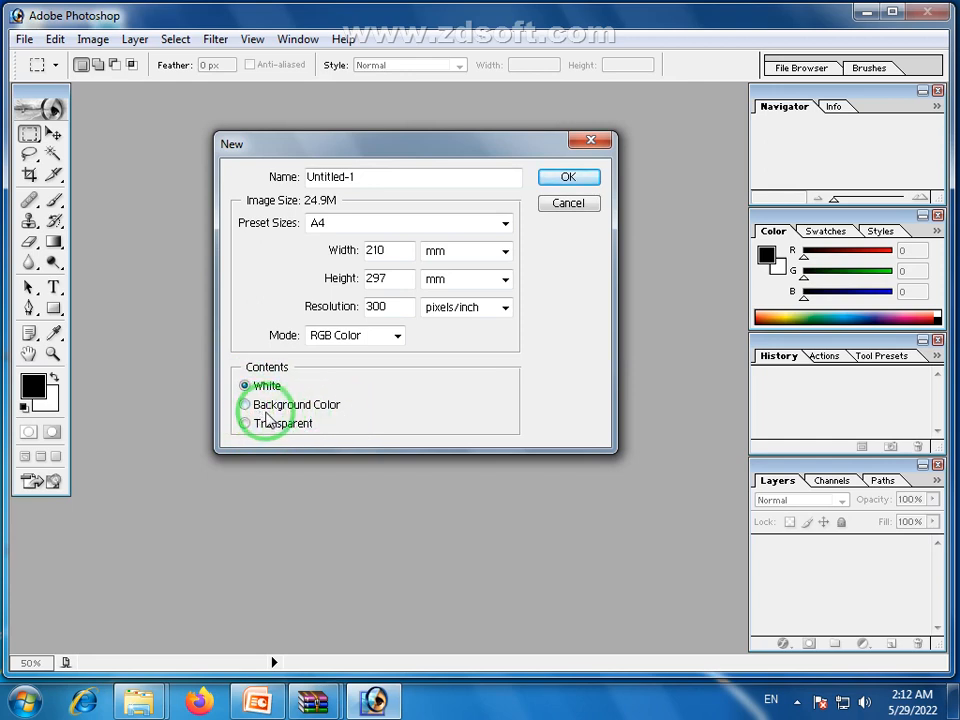
click(567, 177)
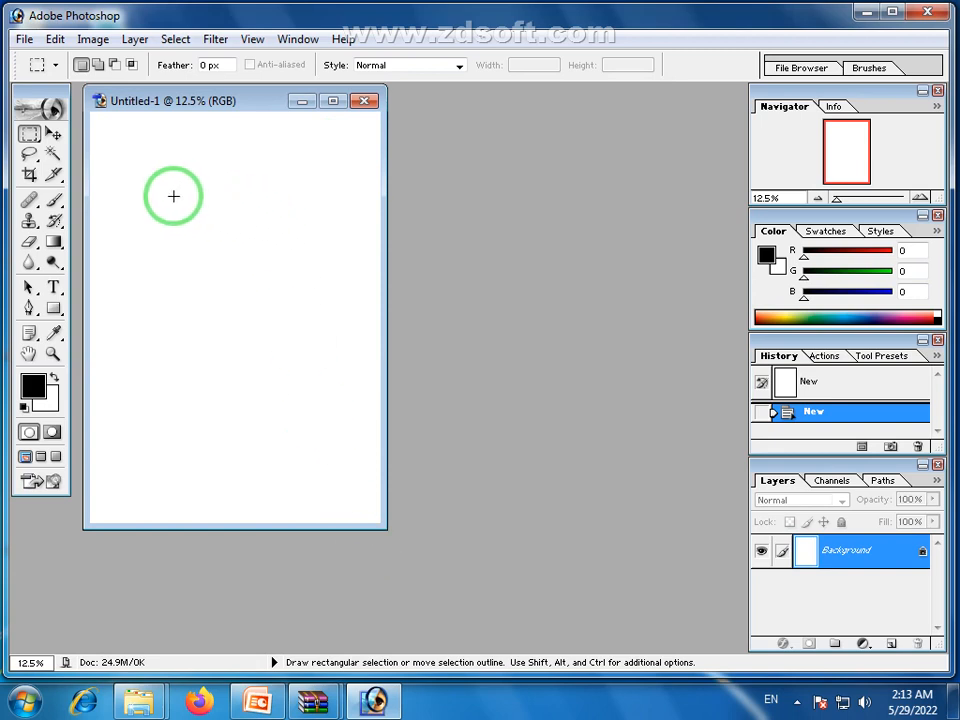
drag(174, 196, 305, 338)
click(253, 304)
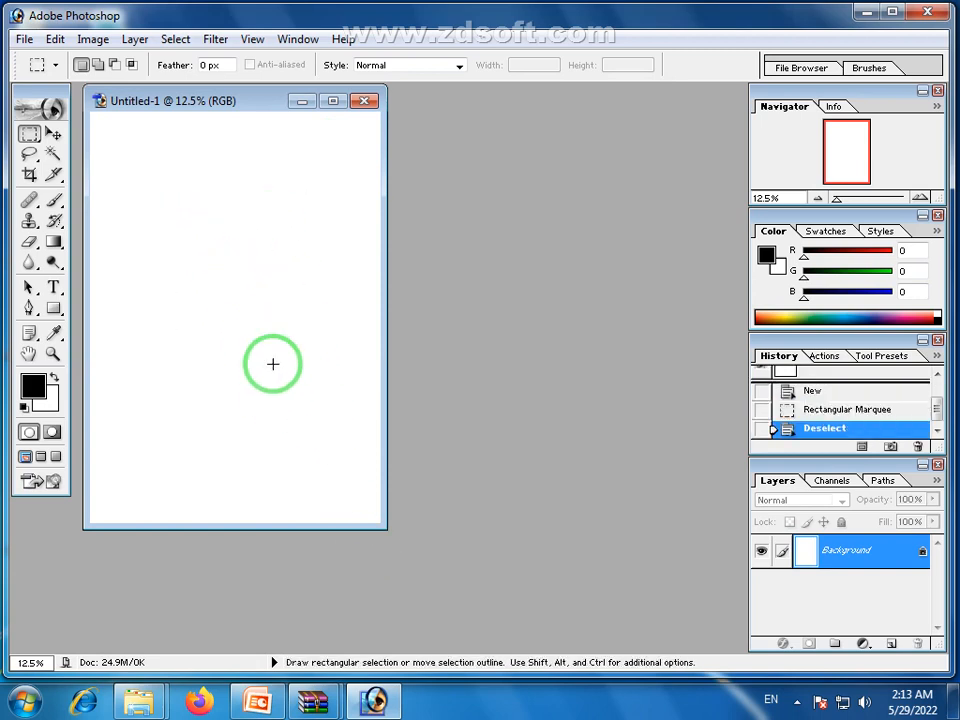
Create a second A4 document with transparent contents and move its window clear of the white document
click(24, 40)
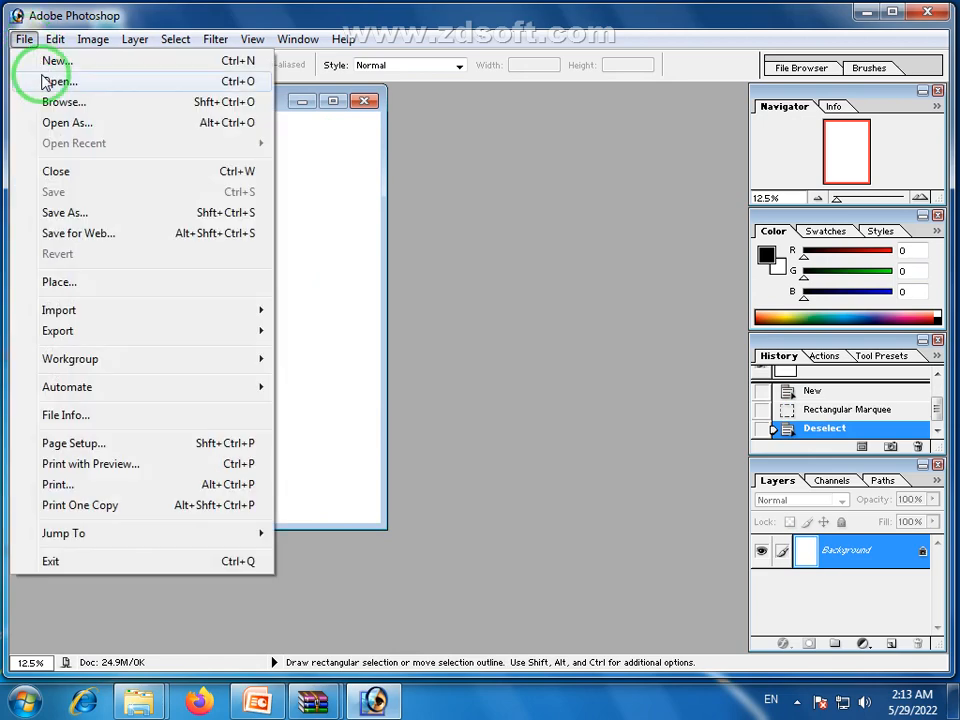
click(46, 64)
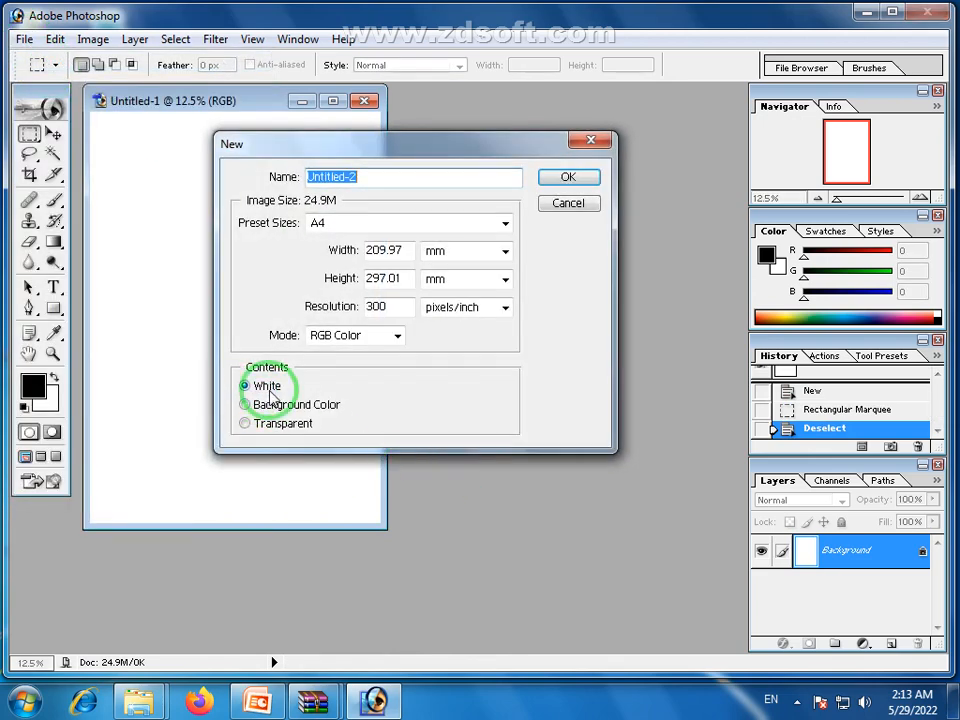
click(245, 424)
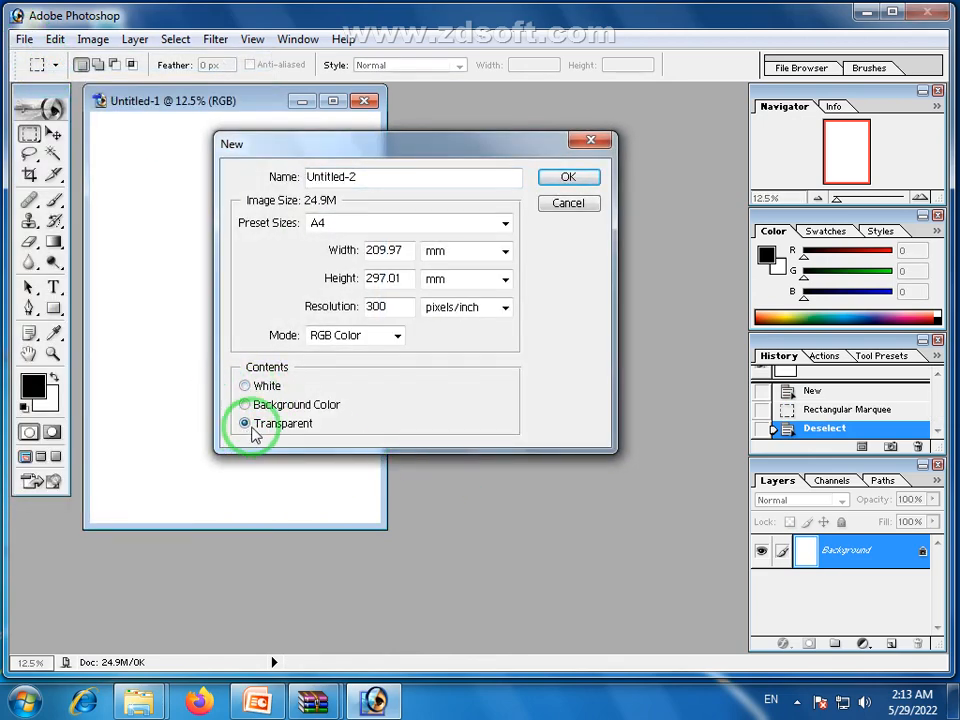
click(576, 178)
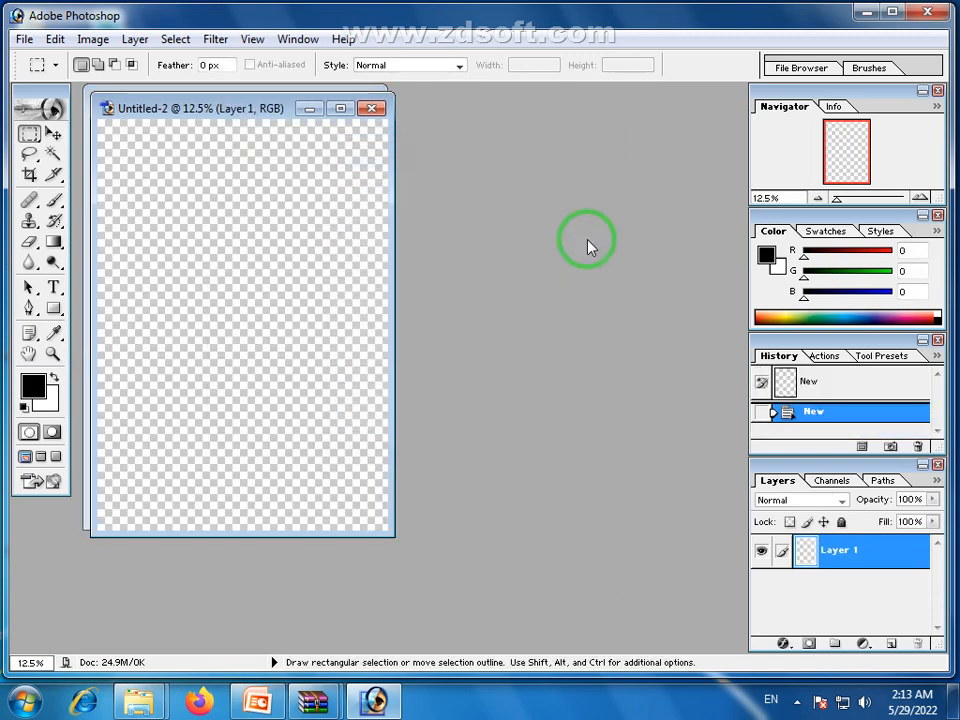
drag(197, 107, 426, 180)
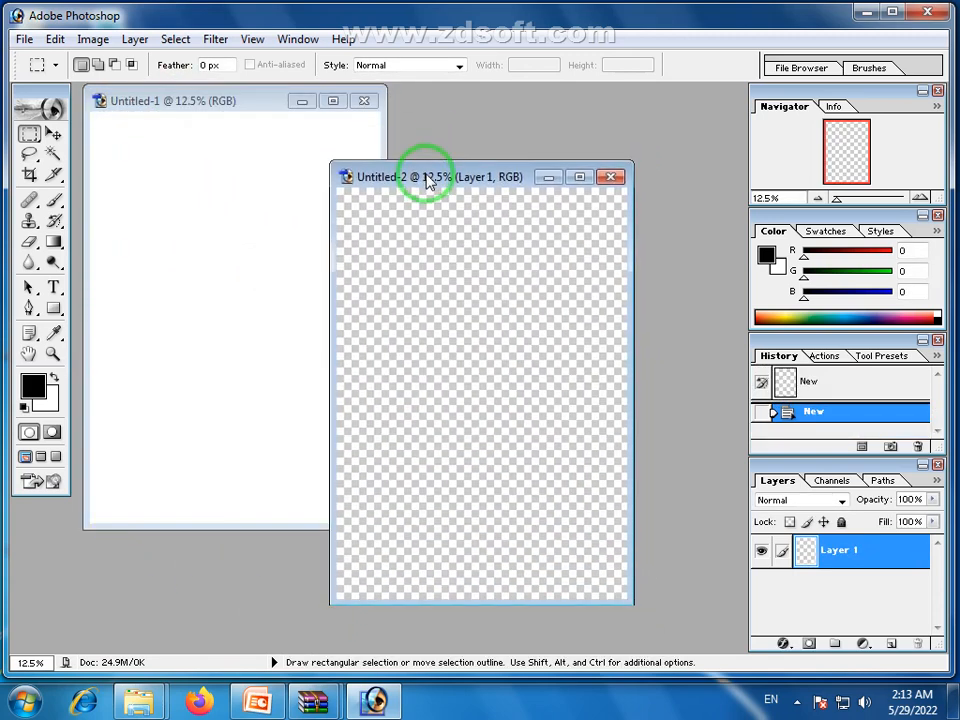
Try several rectangular marquee selections on the transparent page and deselect them
drag(423, 263, 597, 461)
click(408, 317)
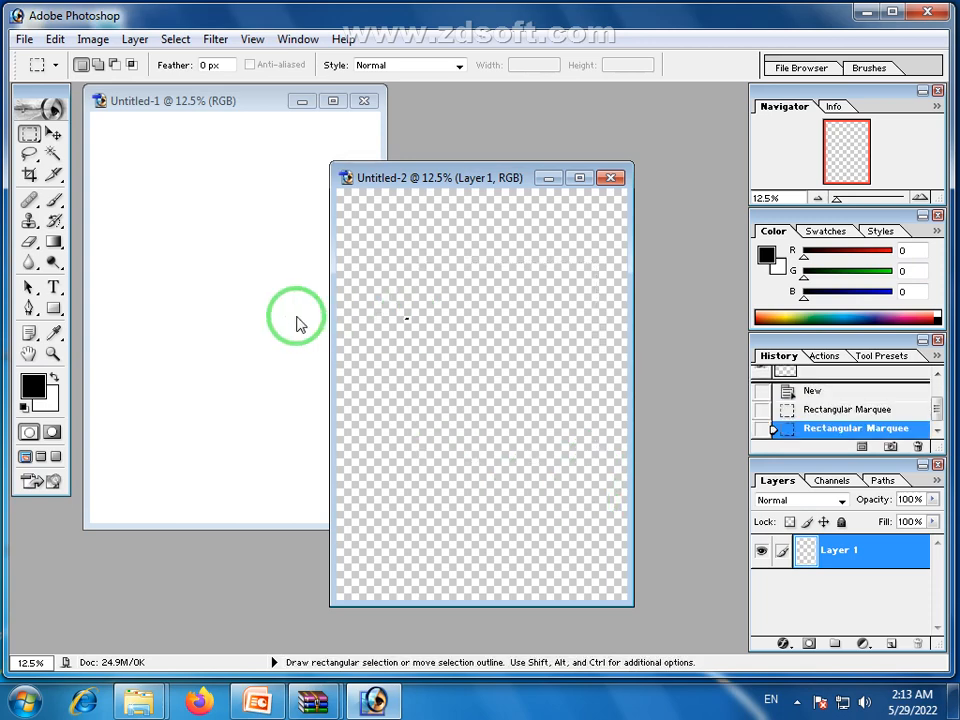
drag(442, 379, 537, 427)
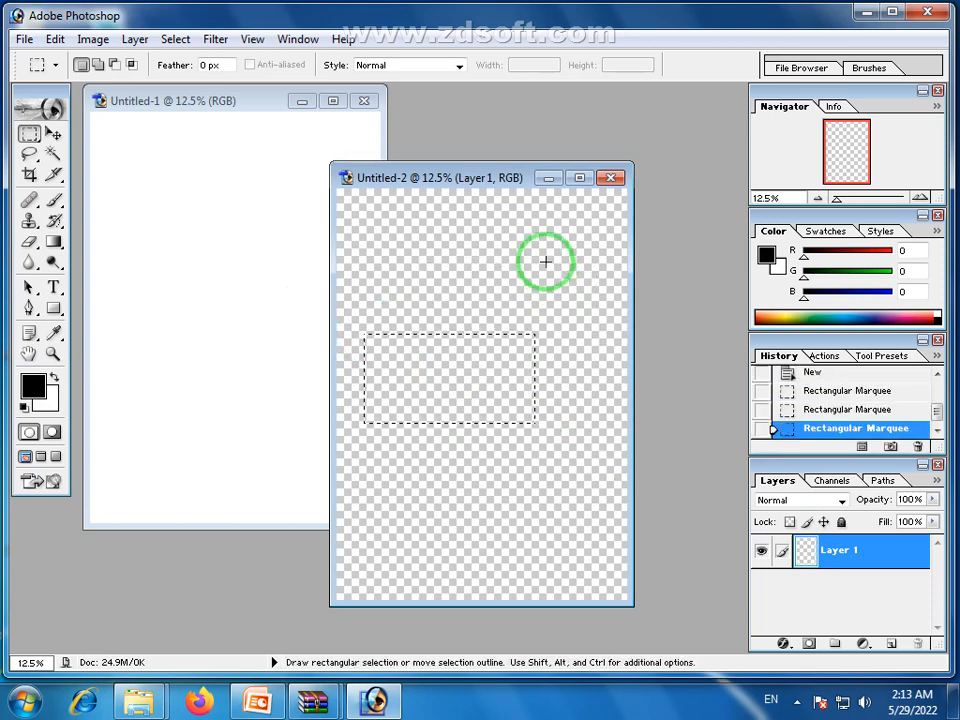
drag(546, 260, 404, 467)
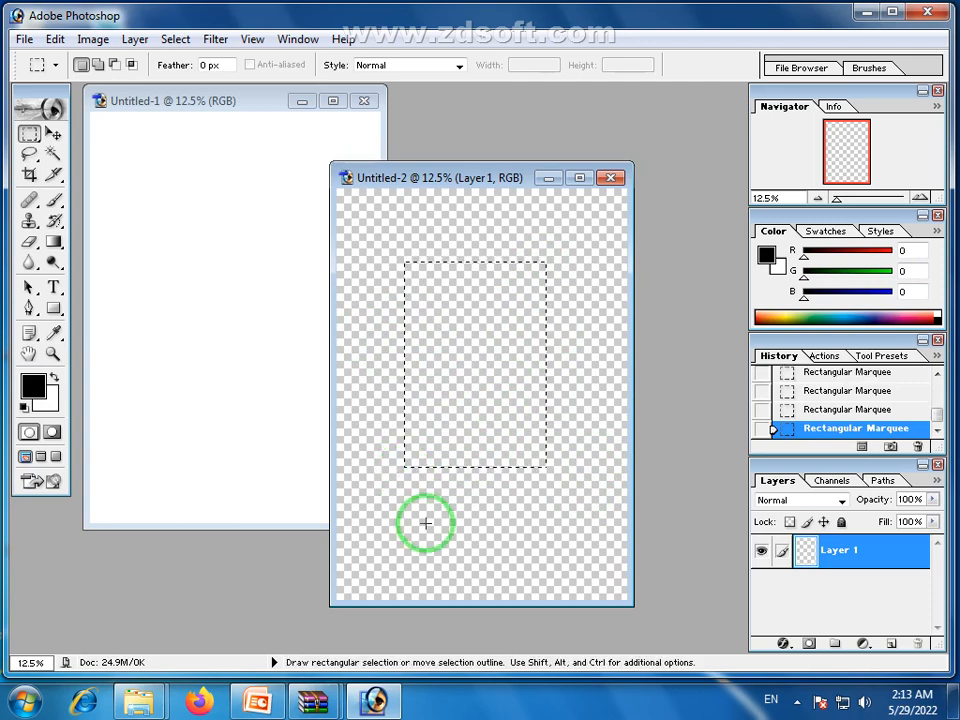
click(414, 493)
drag(376, 347, 523, 496)
click(495, 420)
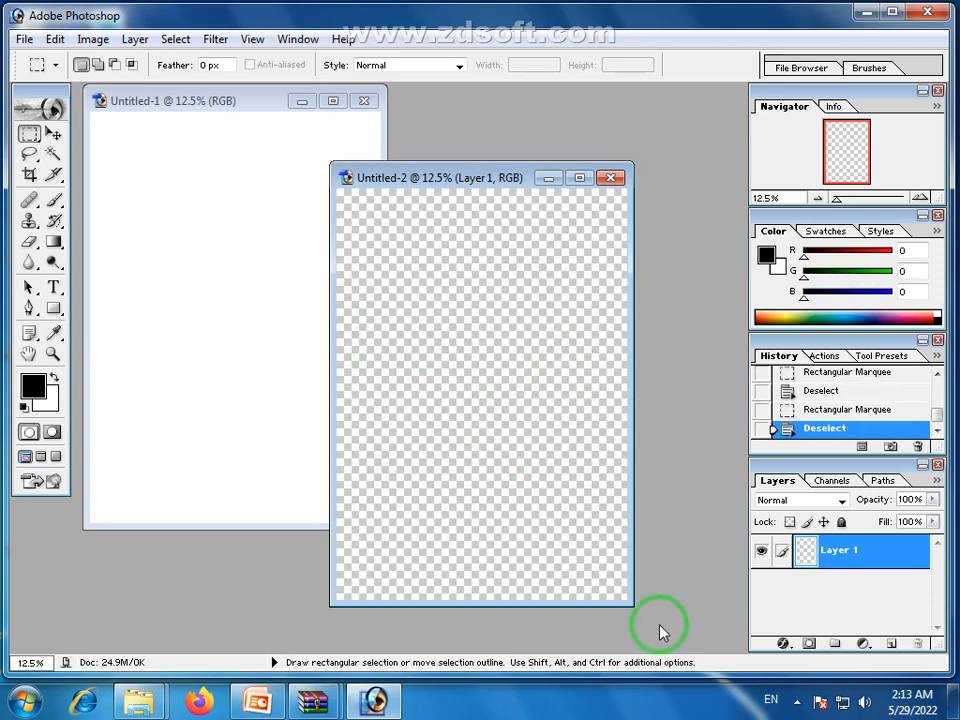
Enlarge the transparent document's window beyond its canvas, shift it slightly upward, and close the document
drag(628, 604, 721, 639)
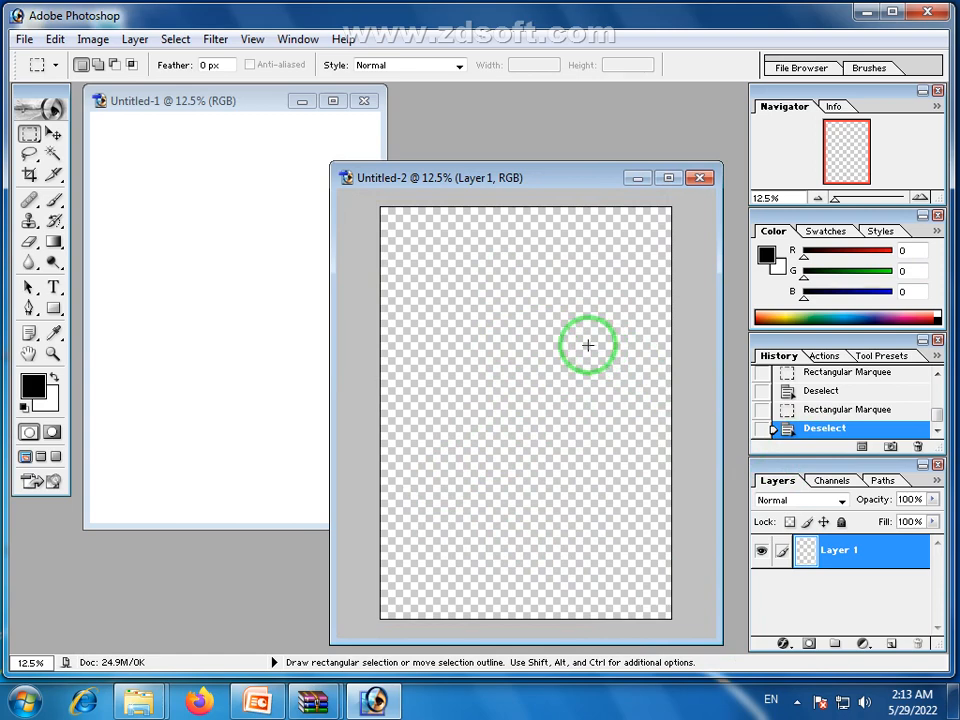
drag(585, 184, 588, 158)
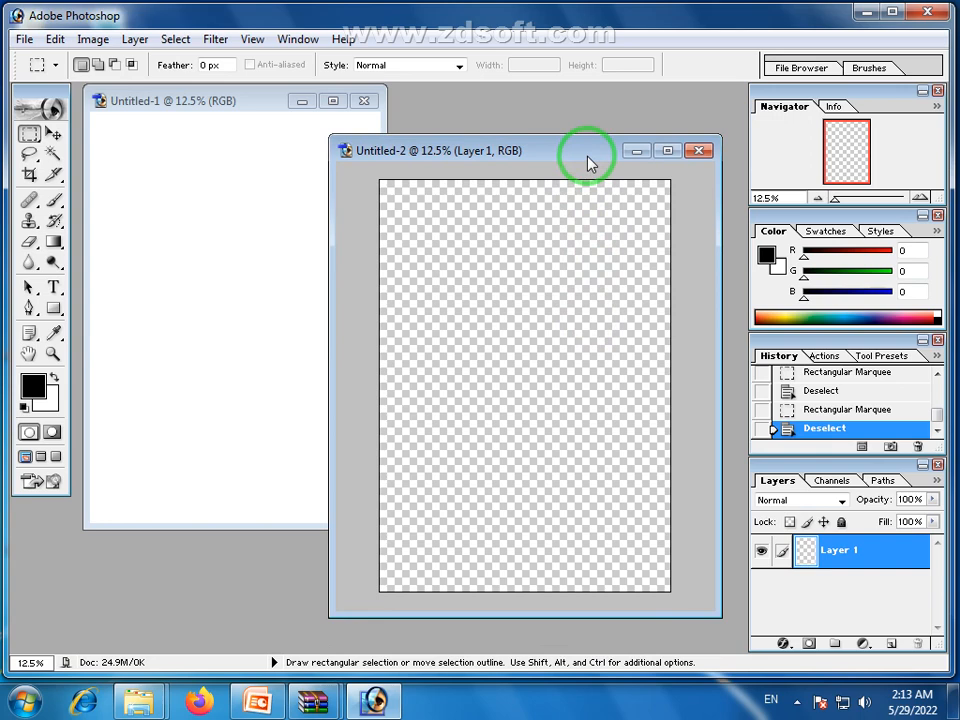
click(699, 150)
Create another A4 document with white contents at 300 pixels/inch and offset its window from the first document
click(22, 40)
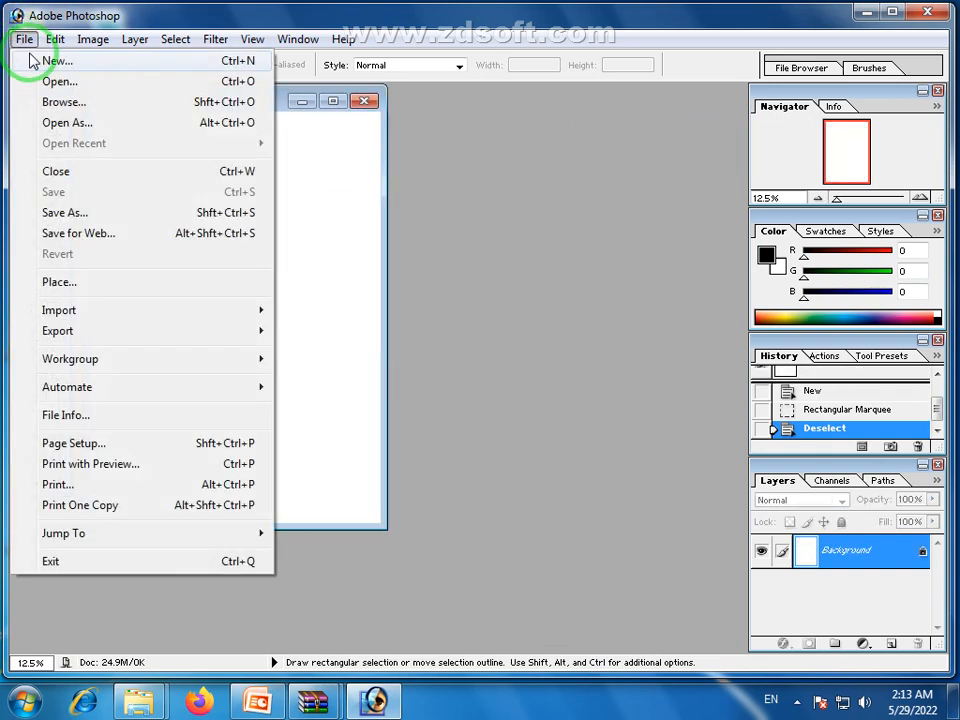
click(45, 60)
click(262, 426)
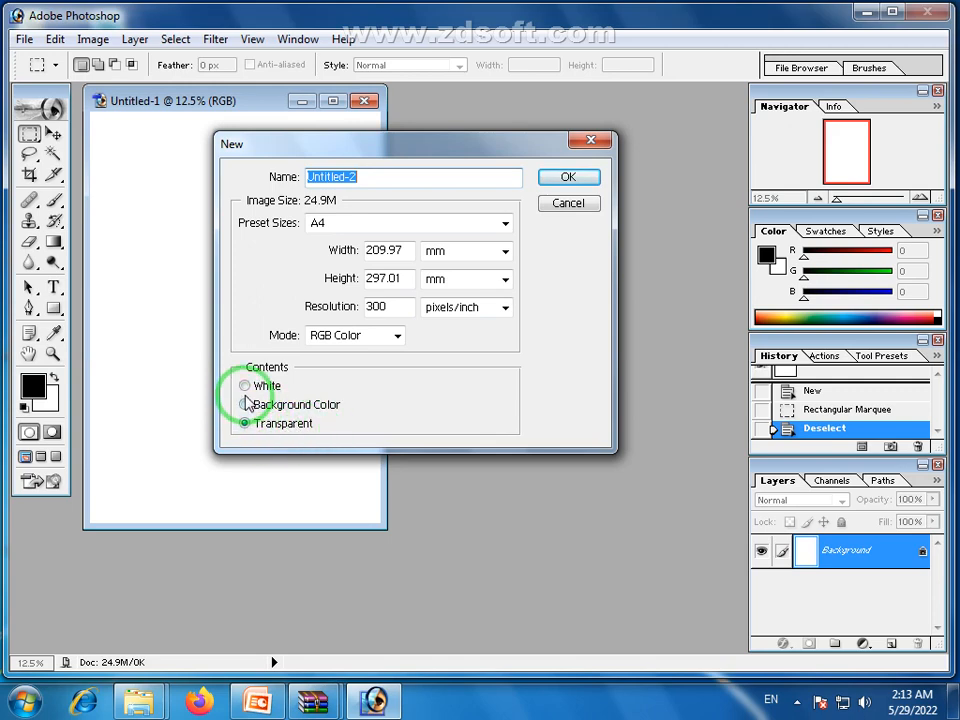
click(245, 387)
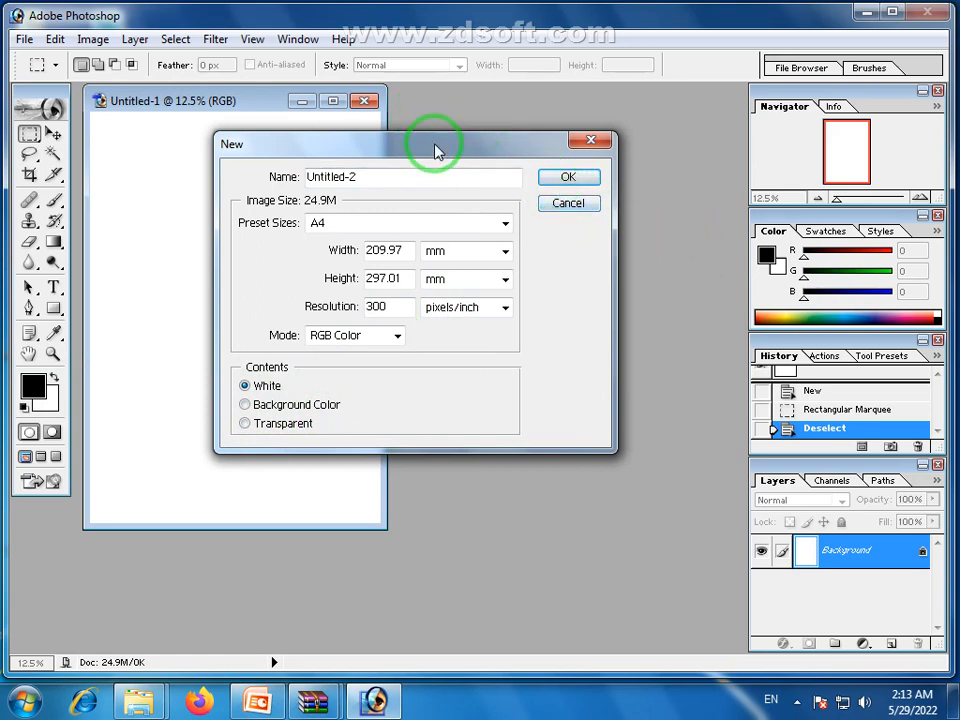
drag(435, 150, 440, 210)
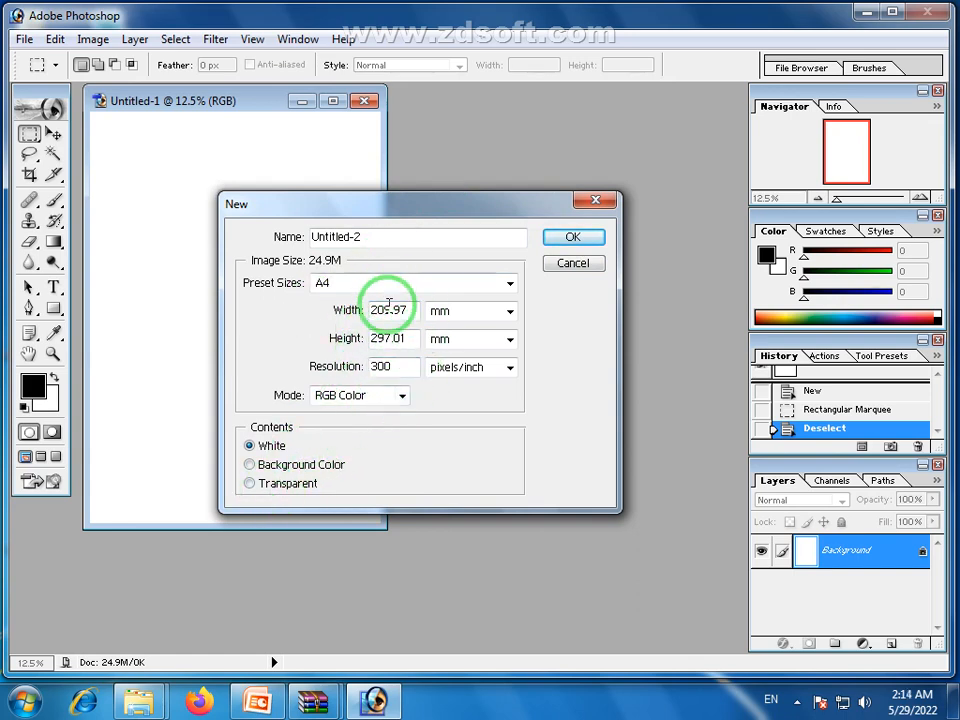
click(575, 238)
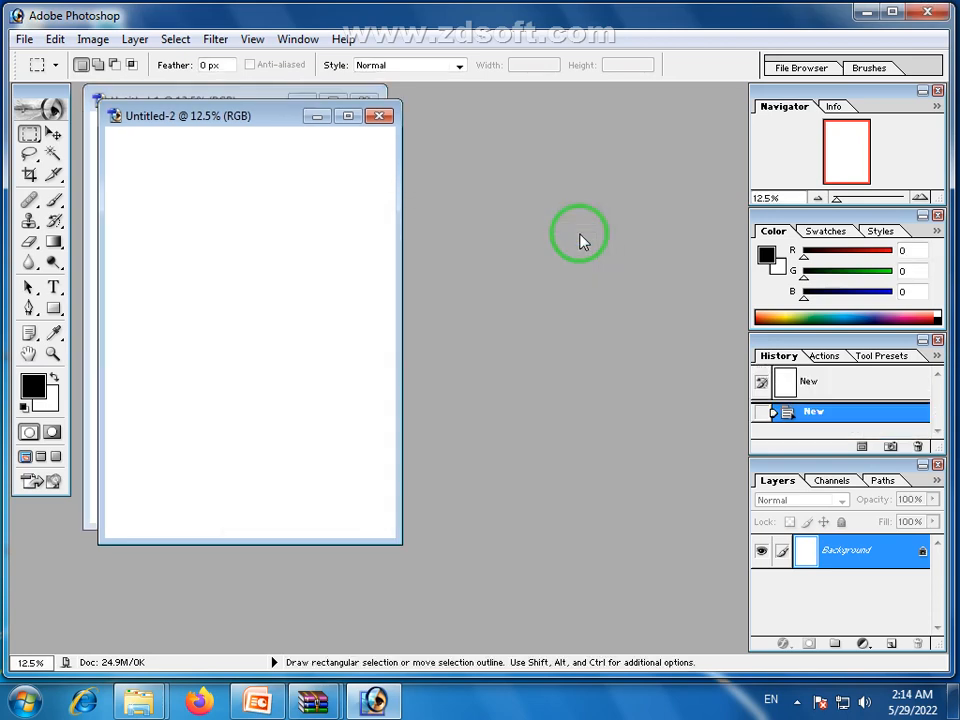
drag(181, 115, 312, 167)
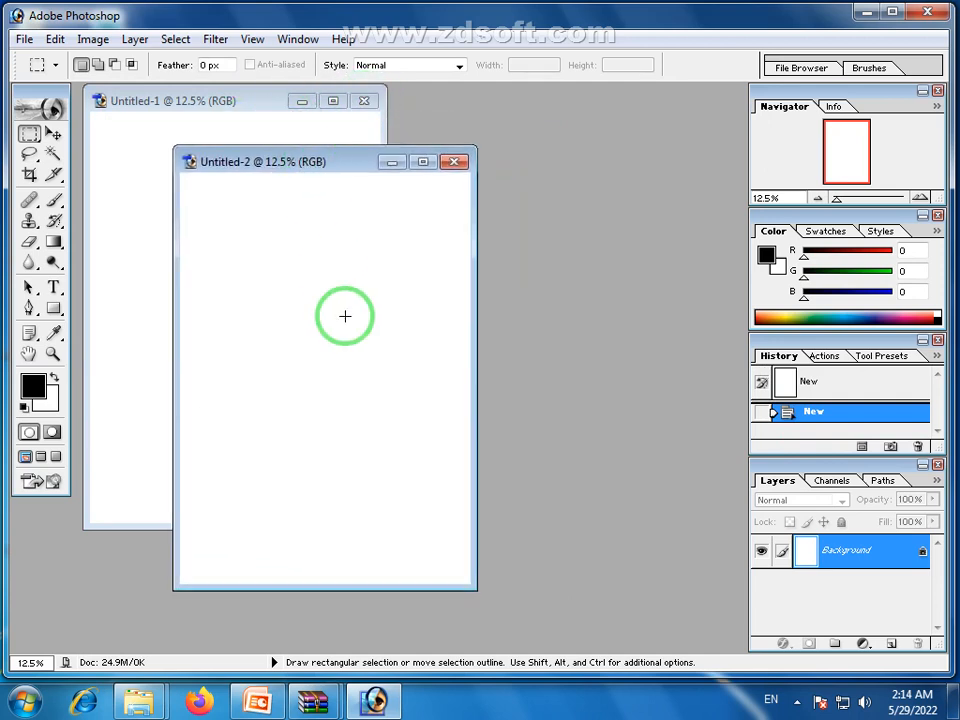
Bring the first white document to the front, shift its window slightly, and close it
click(265, 112)
drag(237, 104, 241, 116)
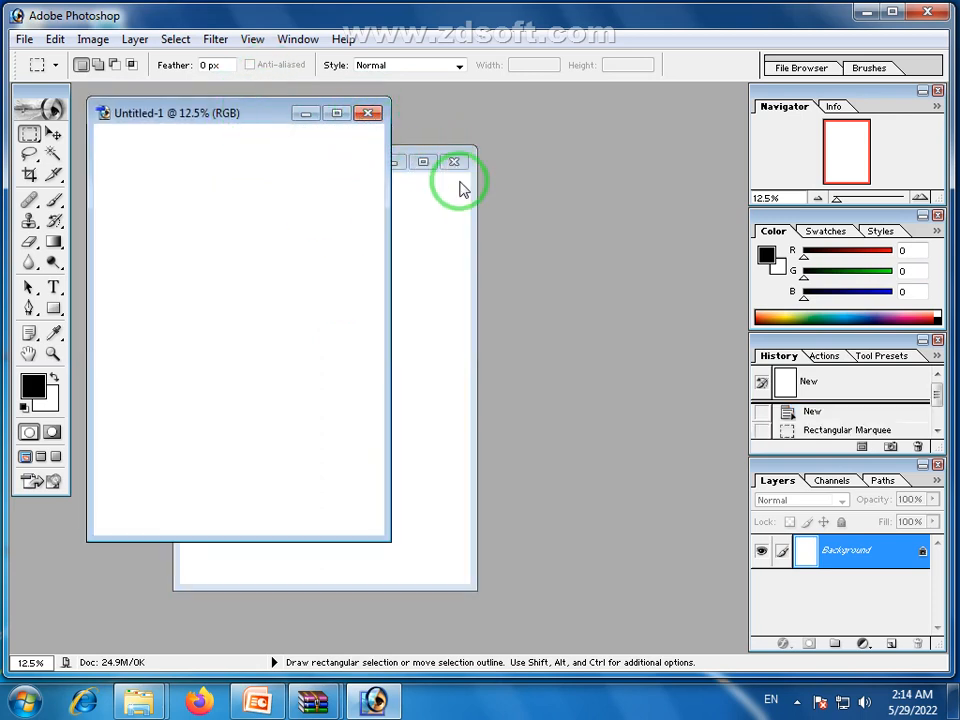
click(369, 114)
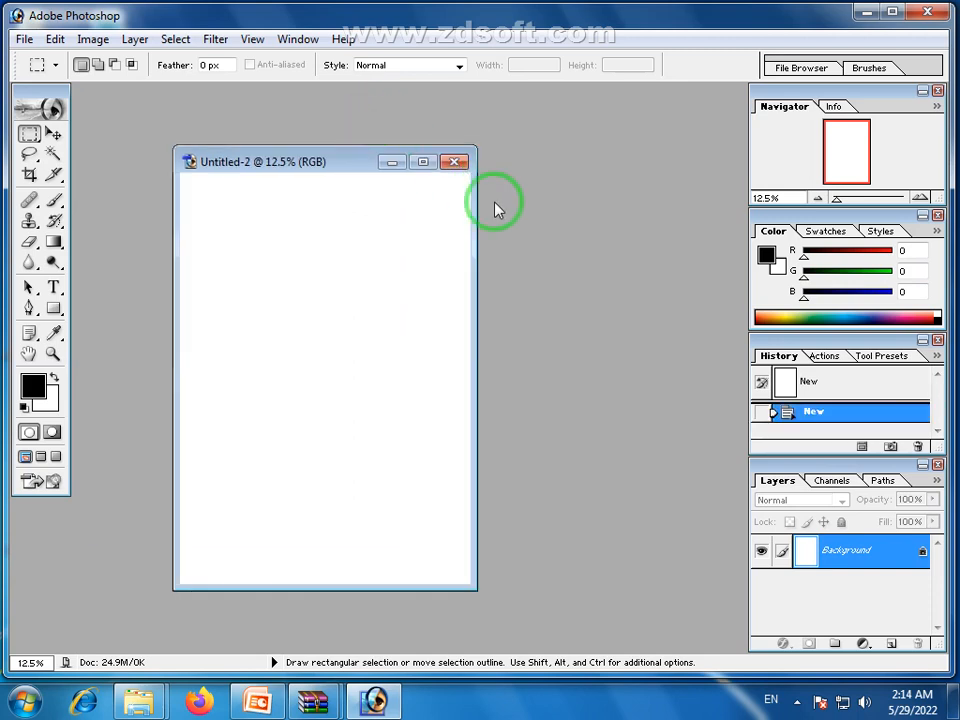
Reposition and enlarge the remaining white document's window beyond its canvas, and close the document
drag(370, 167, 309, 138)
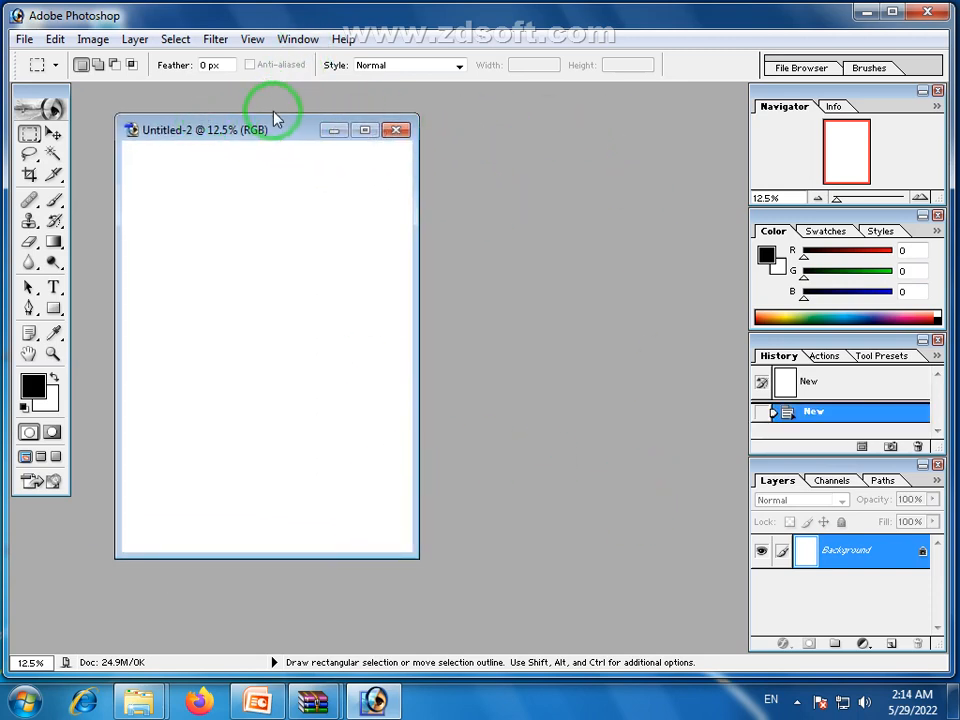
drag(274, 116, 283, 113)
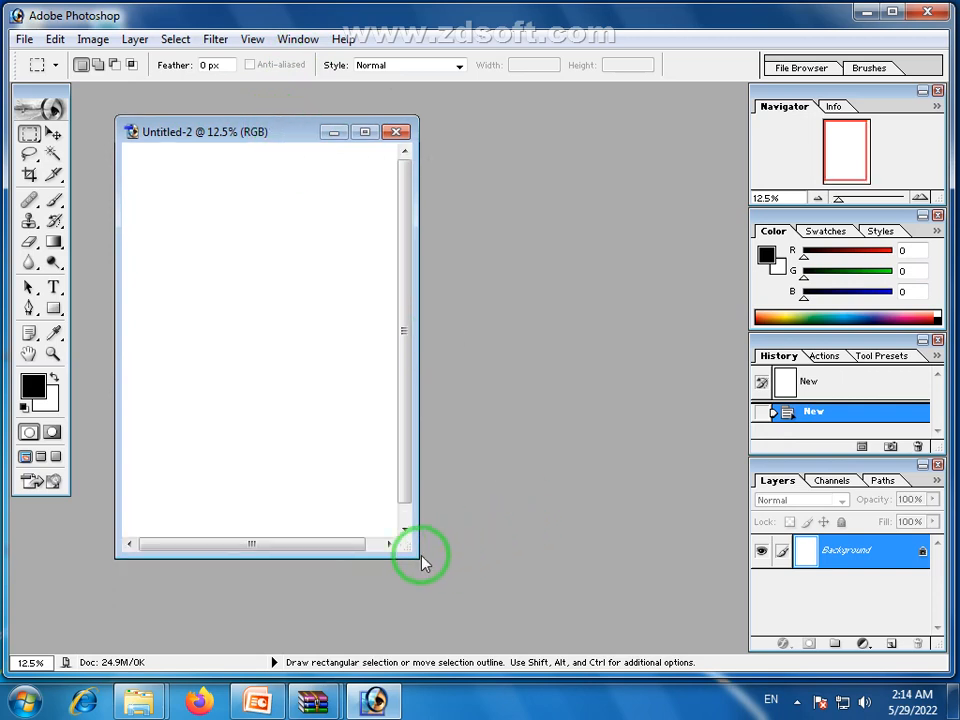
drag(420, 563, 477, 619)
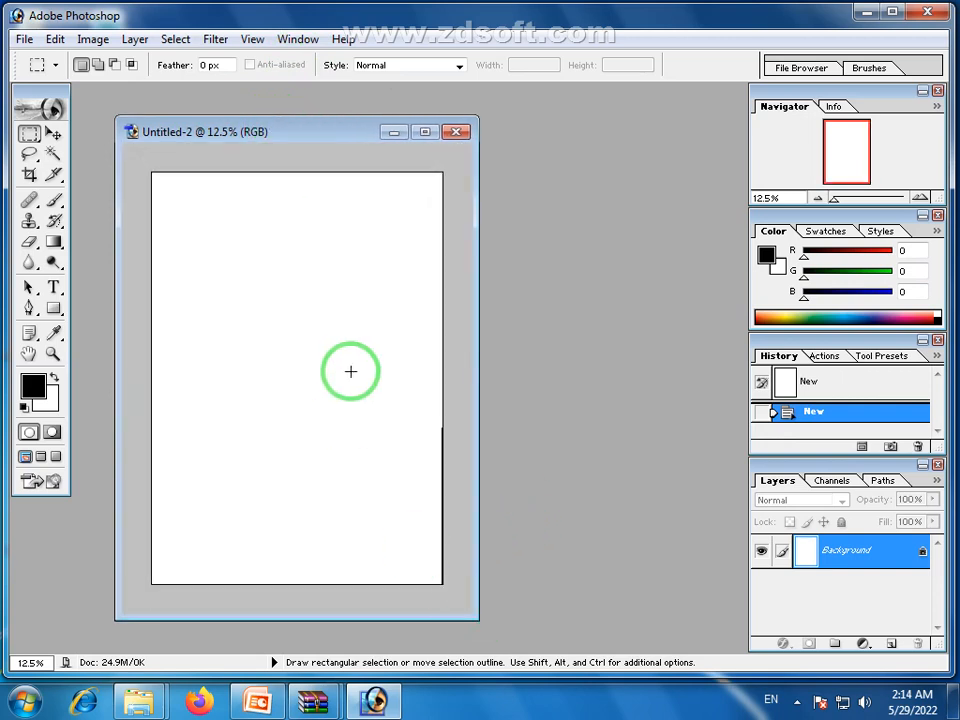
click(455, 132)
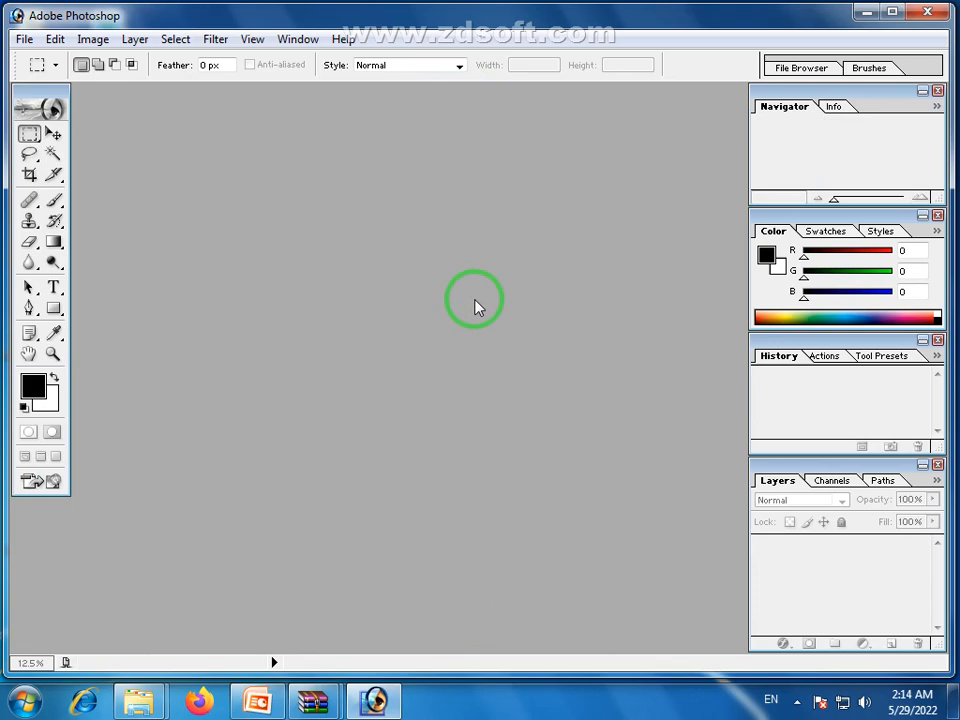
Create a new A4 document with white contents at 300 pixels/inch in RGB Color, and move its window around the workspace
click(24, 39)
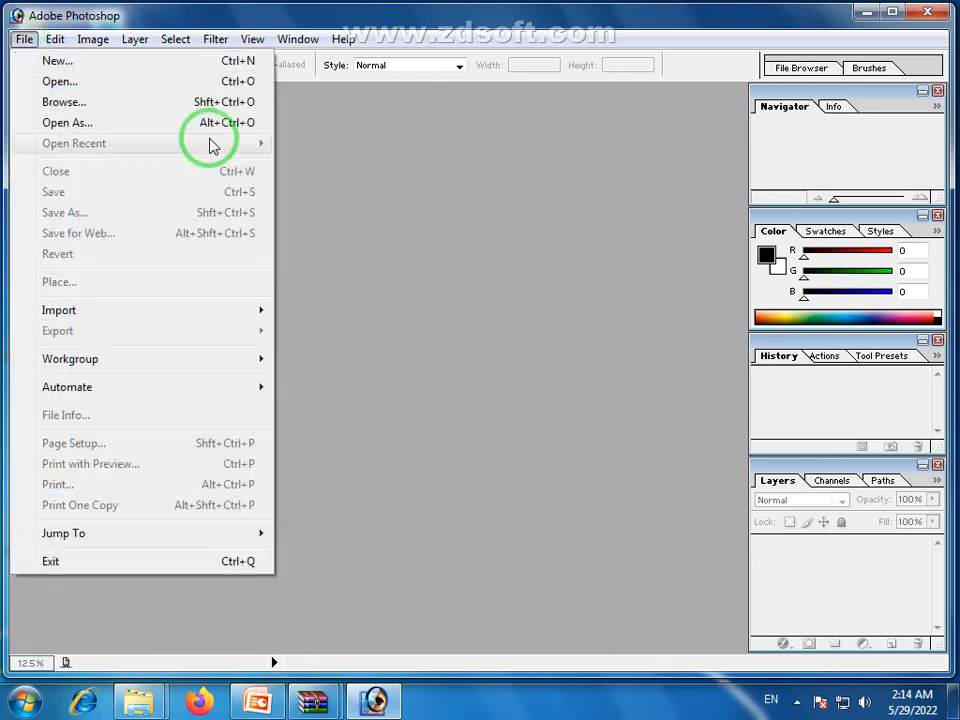
click(45, 61)
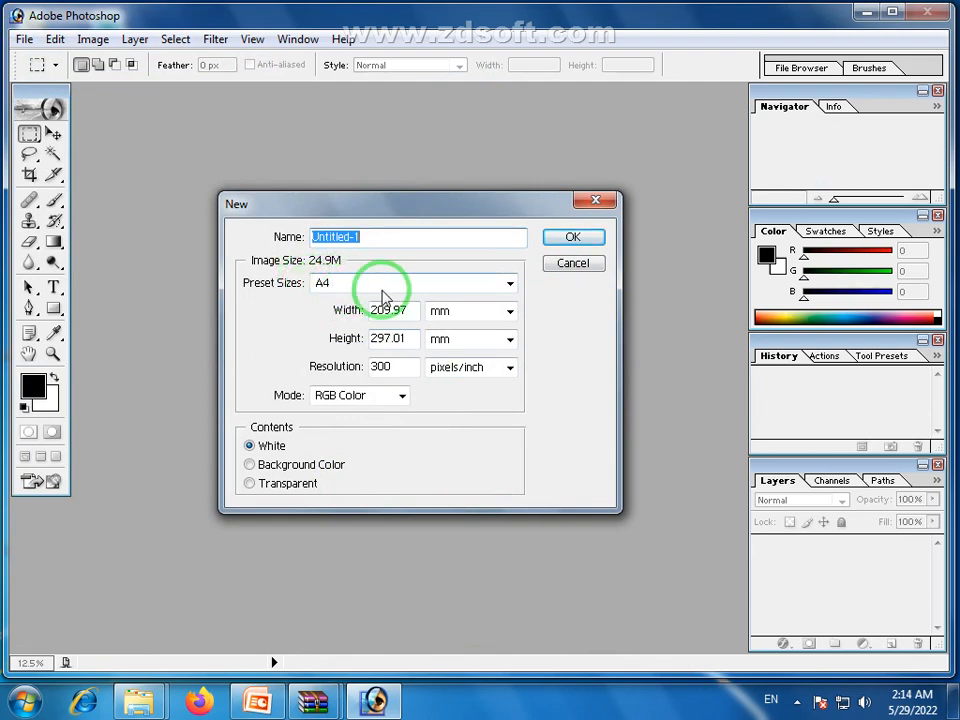
click(563, 240)
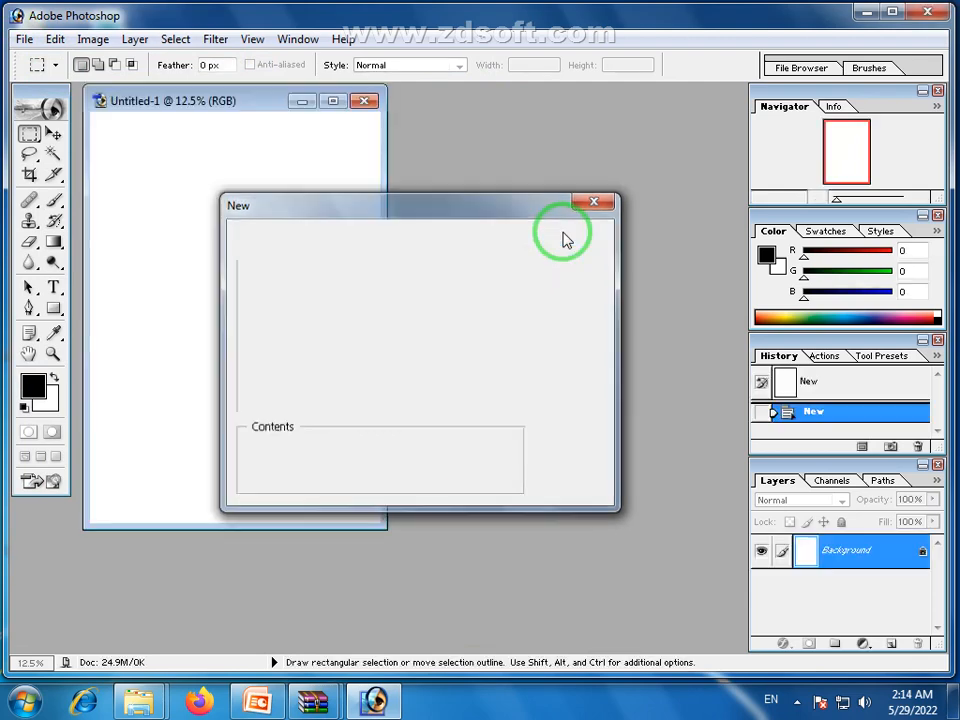
drag(241, 107, 241, 129)
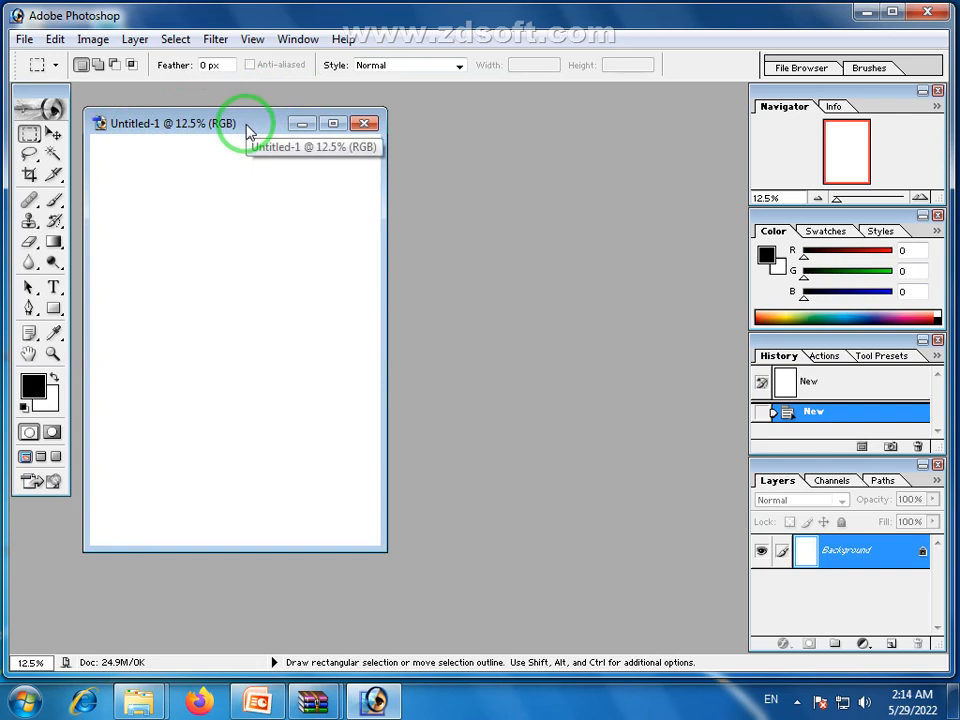
drag(246, 126, 268, 145)
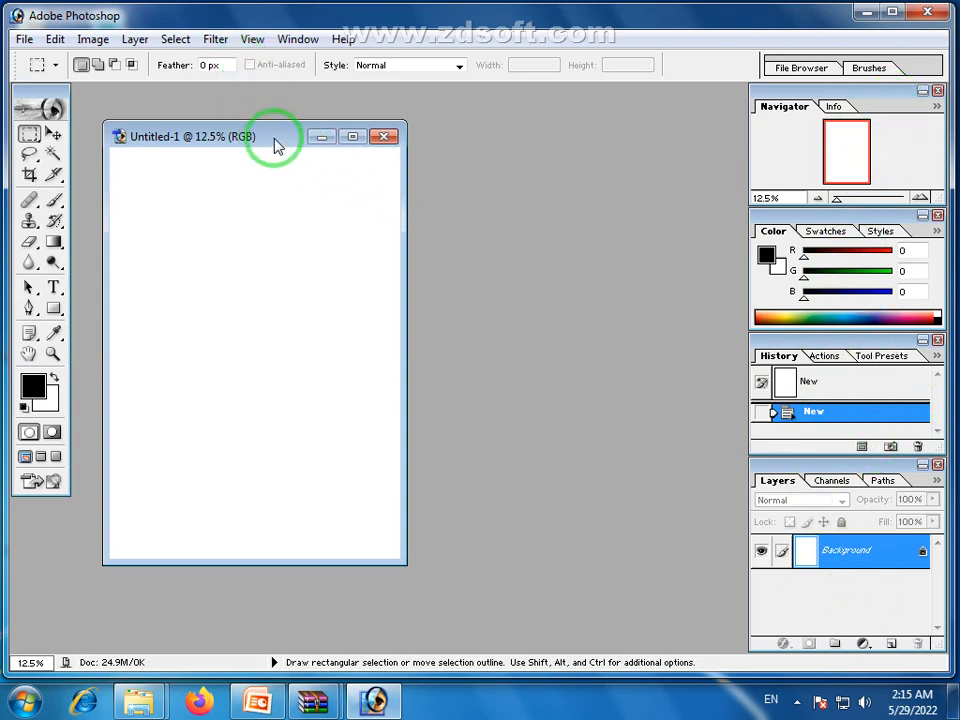
mouse_move(272, 139)
mouse_down()
mouse_move(264, 134)
mouse_move(278, 134)
mouse_up()
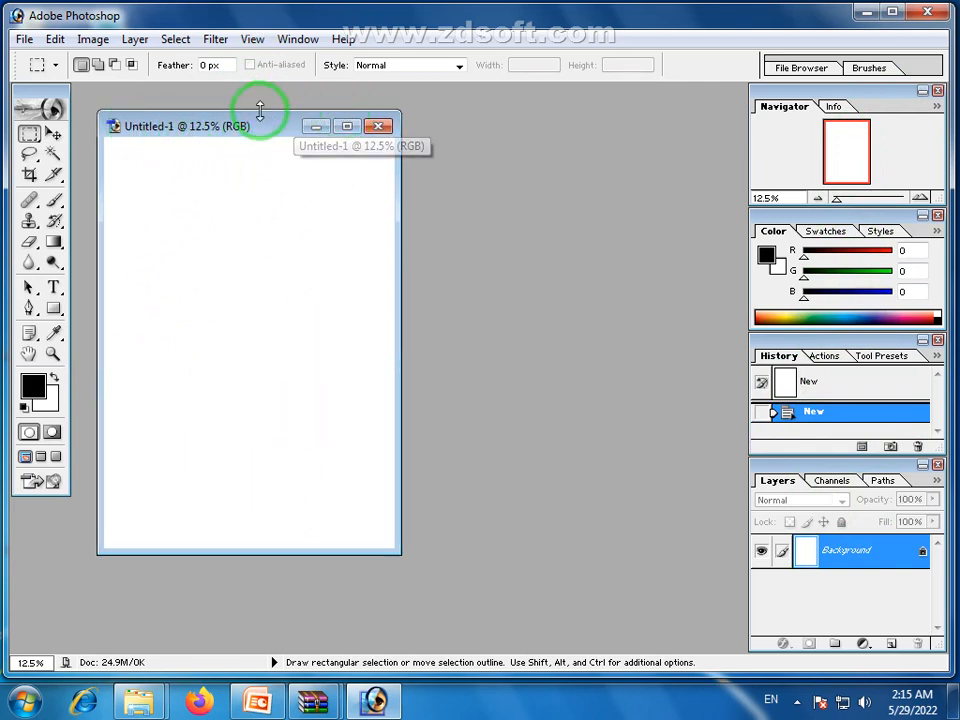
mouse_move(268, 131)
mouse_down()
mouse_move(349, 133)
mouse_move(281, 141)
mouse_move(263, 127)
mouse_up()
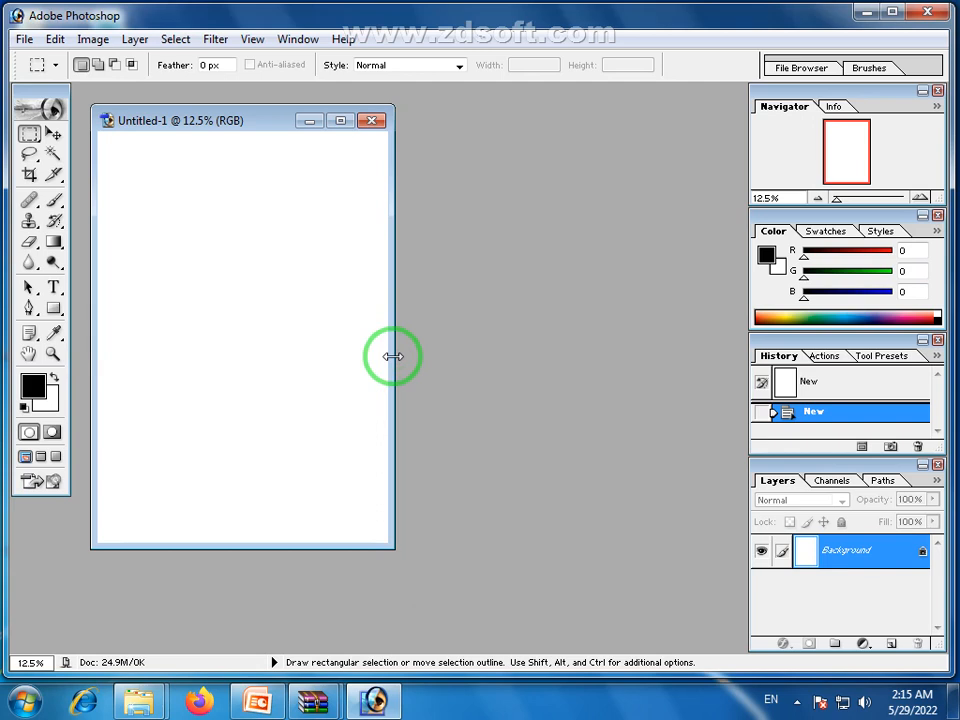
Enlarge the A4 document's window beyond its canvas, trim its width slightly, and shift it a little downward
drag(390, 540, 431, 600)
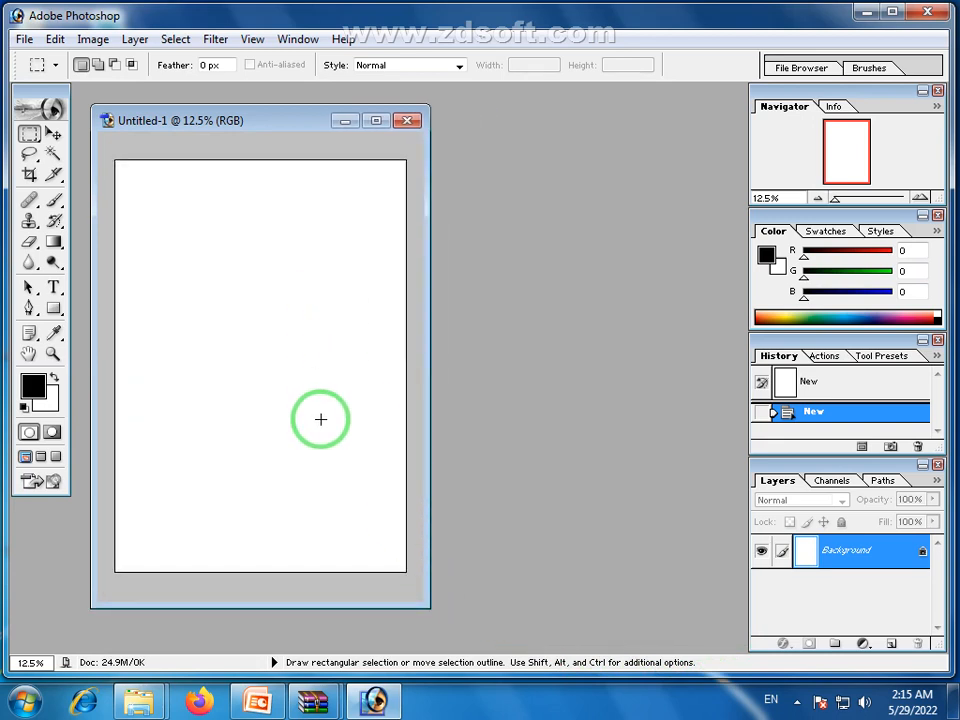
drag(425, 603, 411, 600)
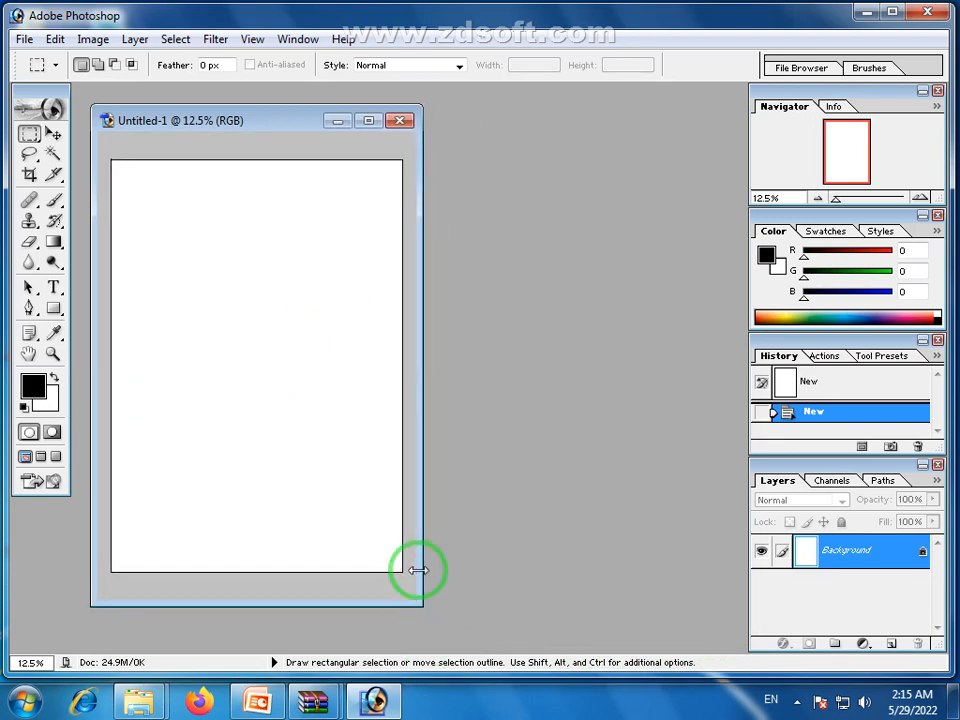
drag(273, 122, 293, 128)
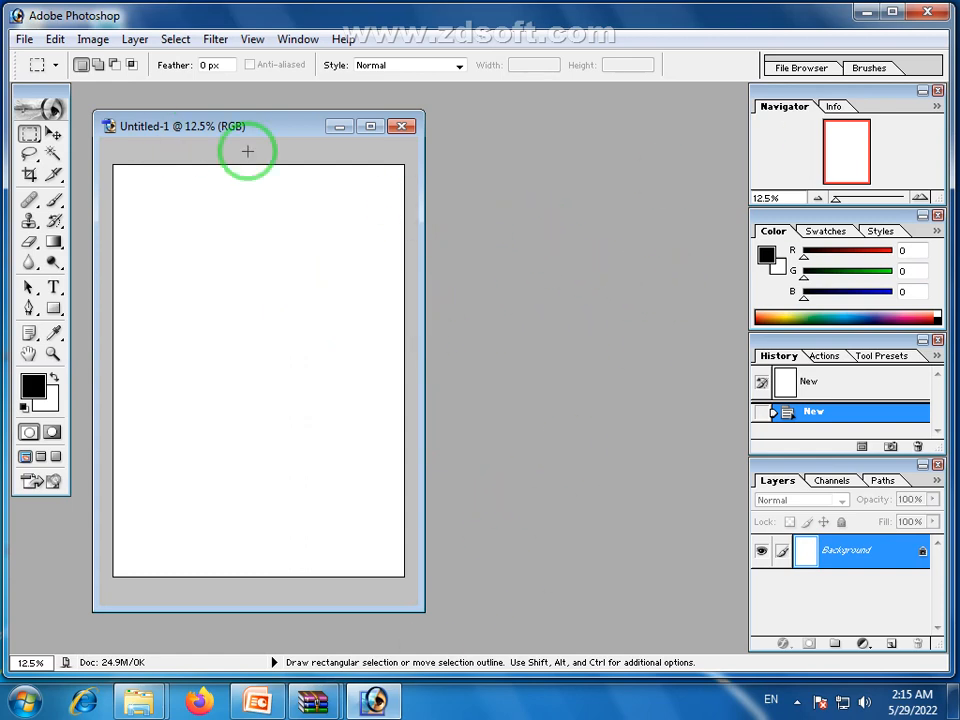
Create a second white document from the 1280 x 720 HDTV 720P preset and place its window overlapping the A4 document
click(23, 39)
click(40, 62)
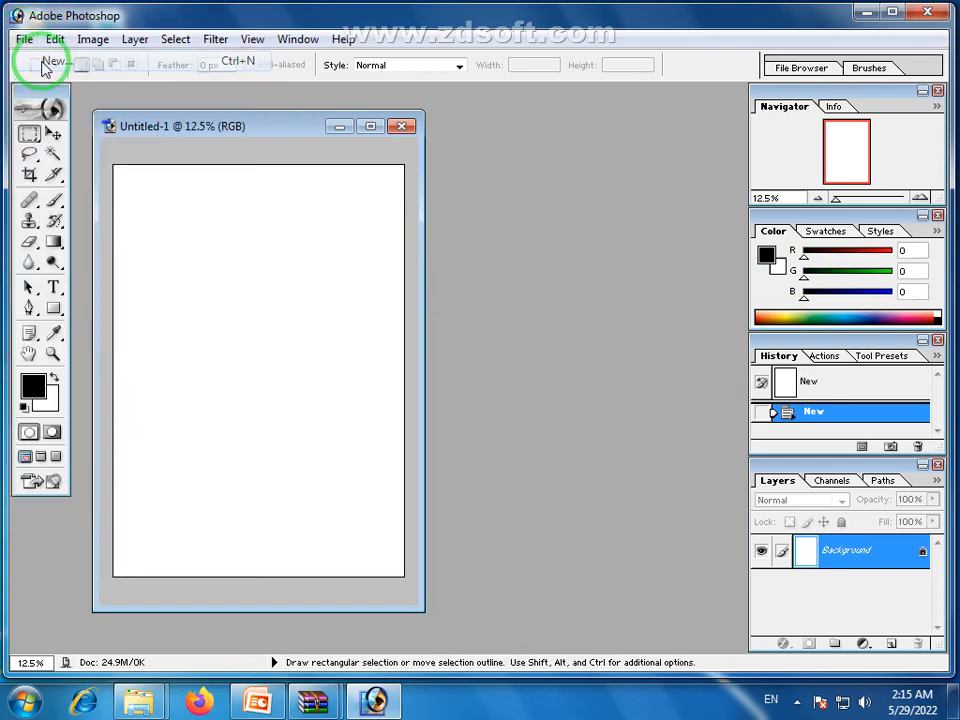
drag(444, 216, 532, 288)
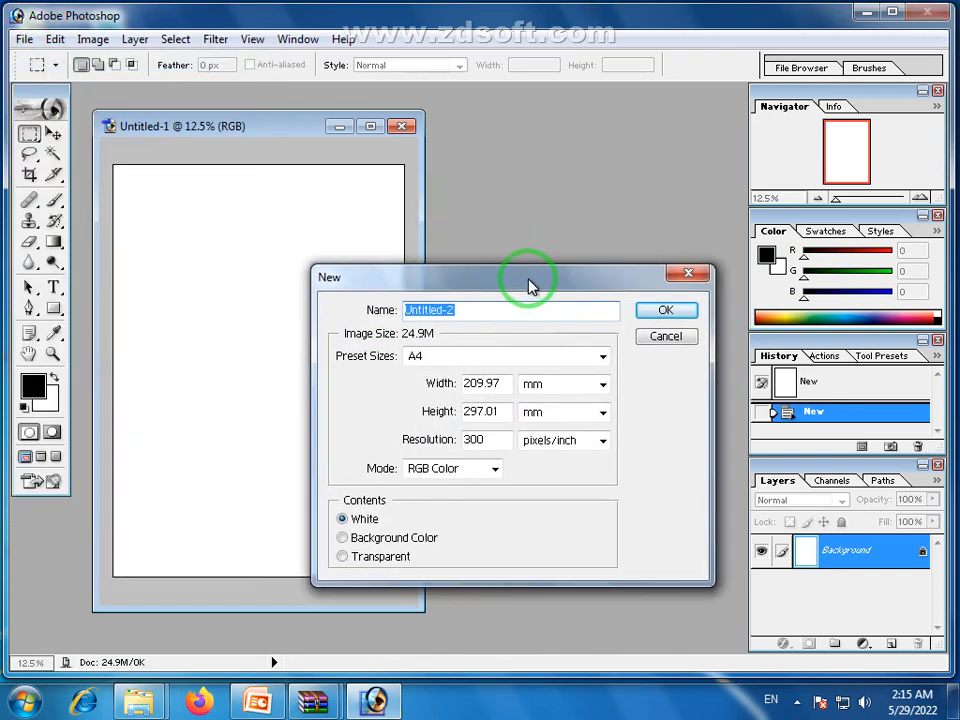
click(604, 358)
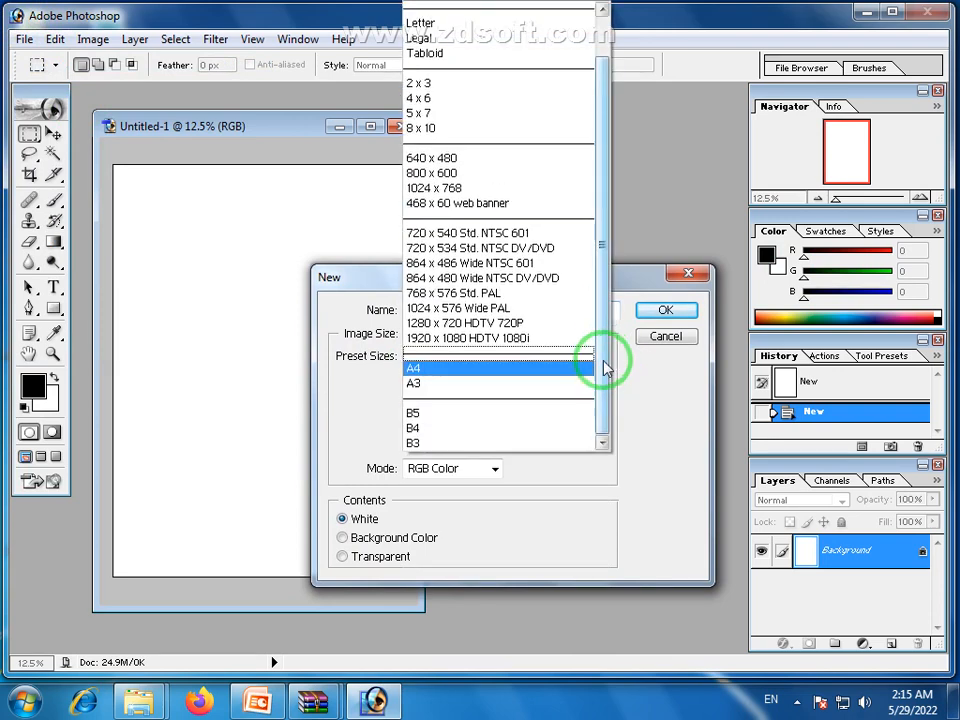
click(497, 328)
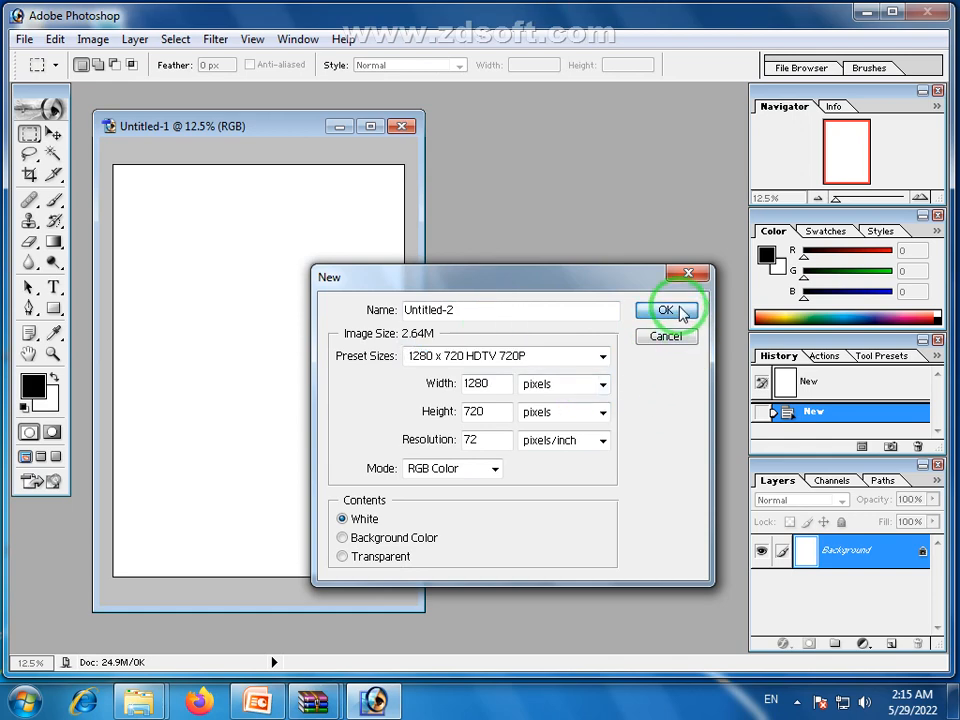
click(666, 311)
drag(278, 168, 298, 270)
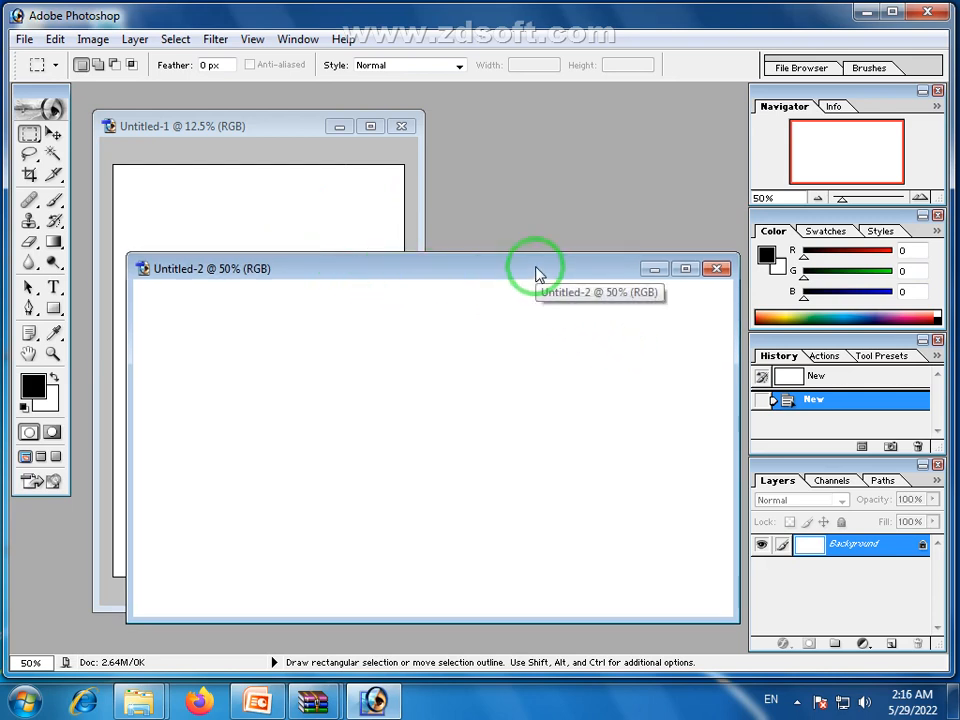
drag(562, 276, 561, 203)
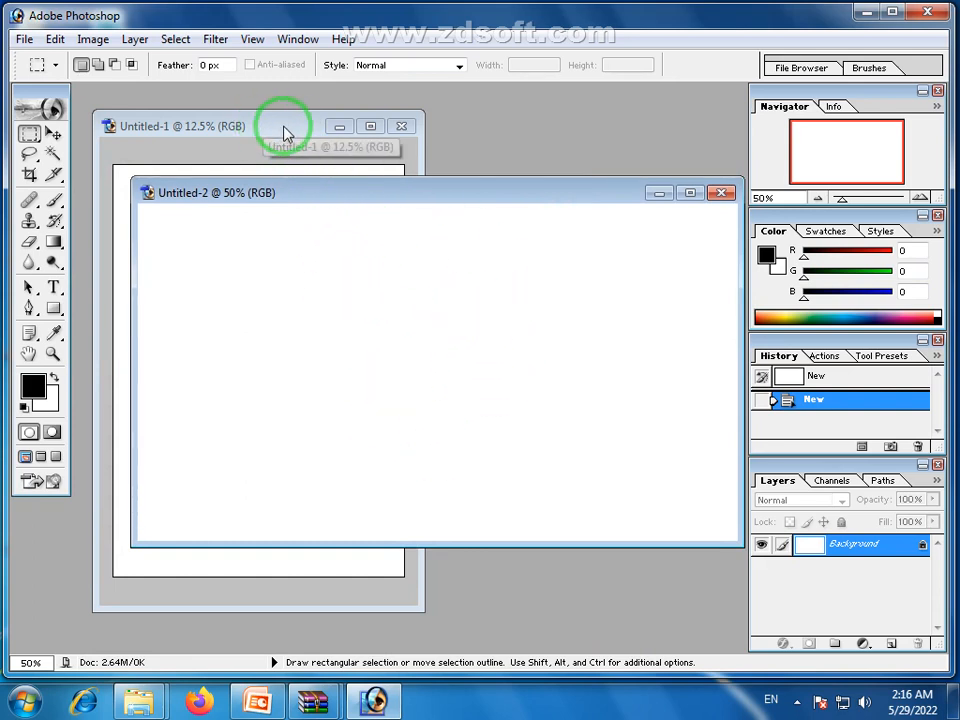
Bring the A4 document to the front, maximize and restore its window, and move it over the second document
click(257, 129)
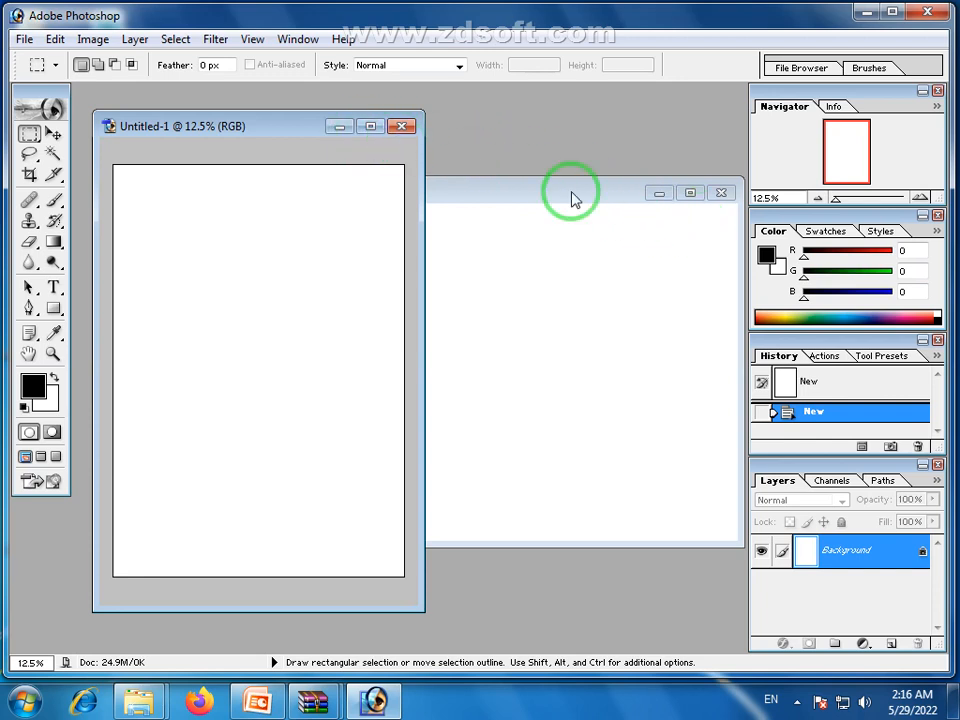
click(373, 128)
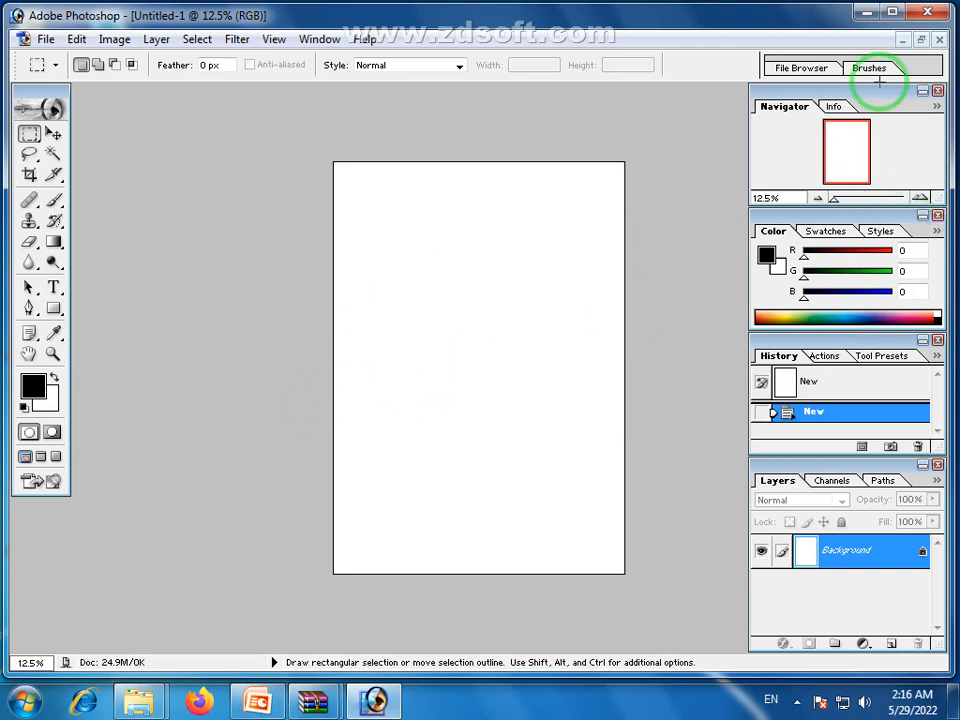
click(921, 41)
drag(309, 108, 349, 129)
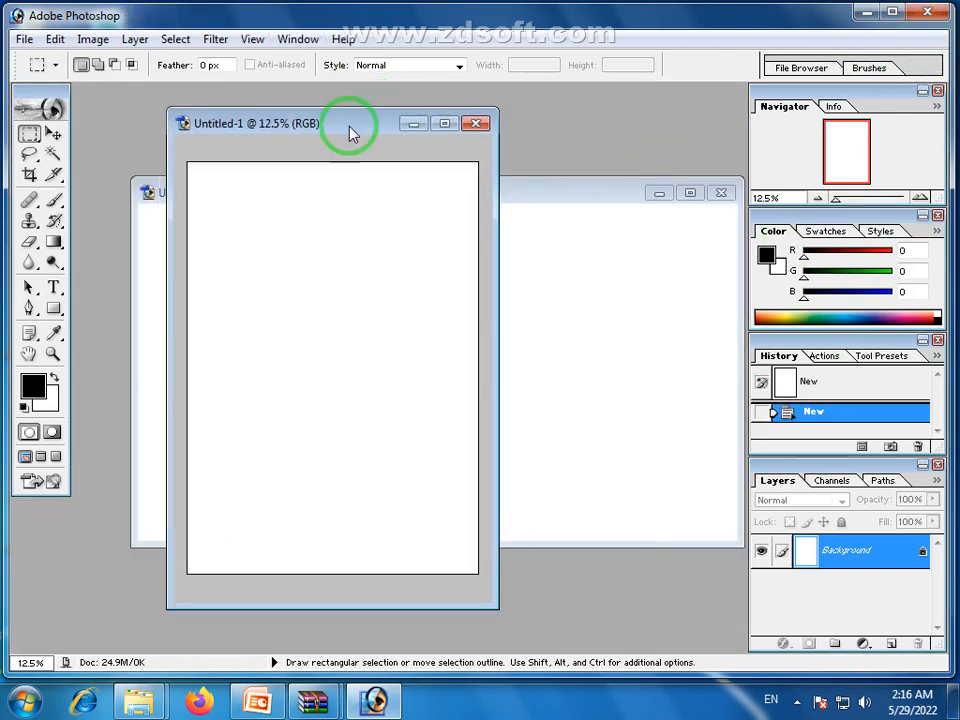
Minimize and restore both document windows, and shift the 1280 x 720 document's window lower
click(416, 127)
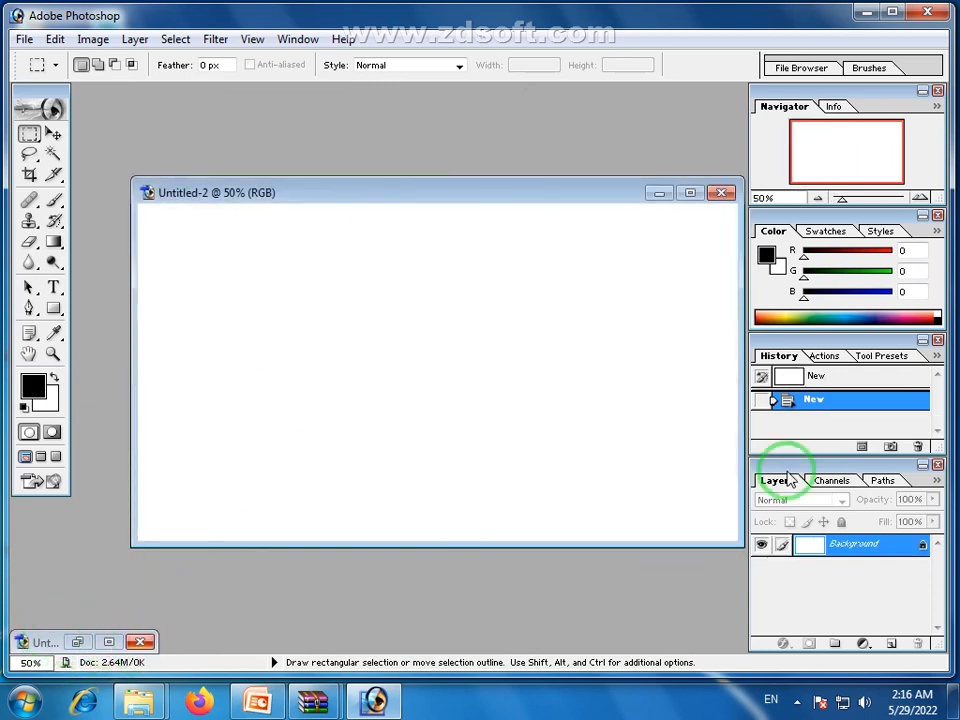
click(659, 193)
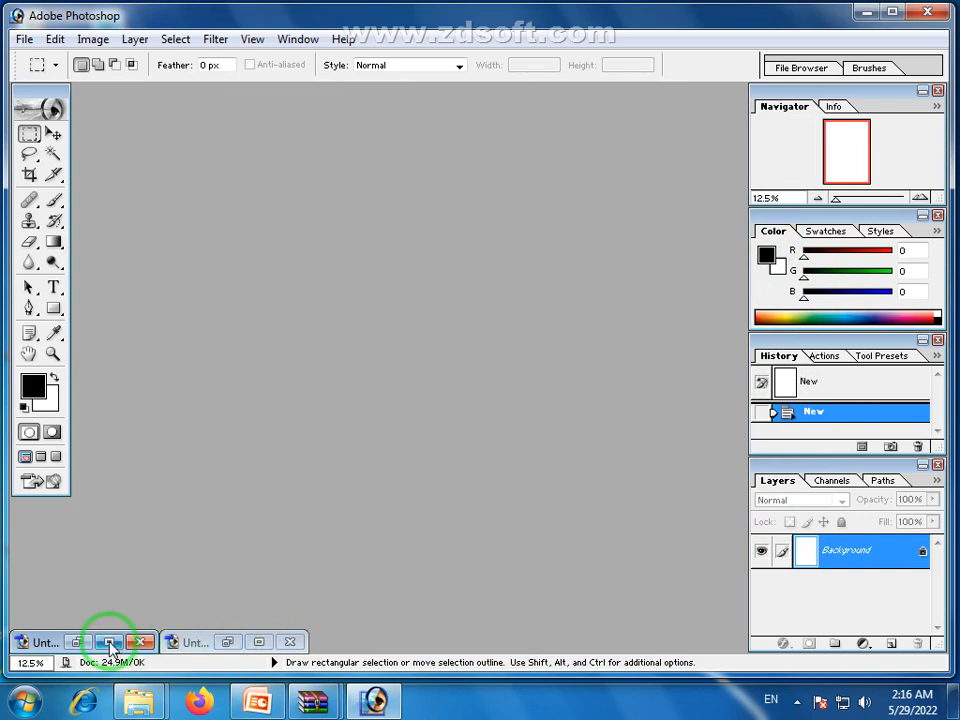
click(78, 642)
click(230, 642)
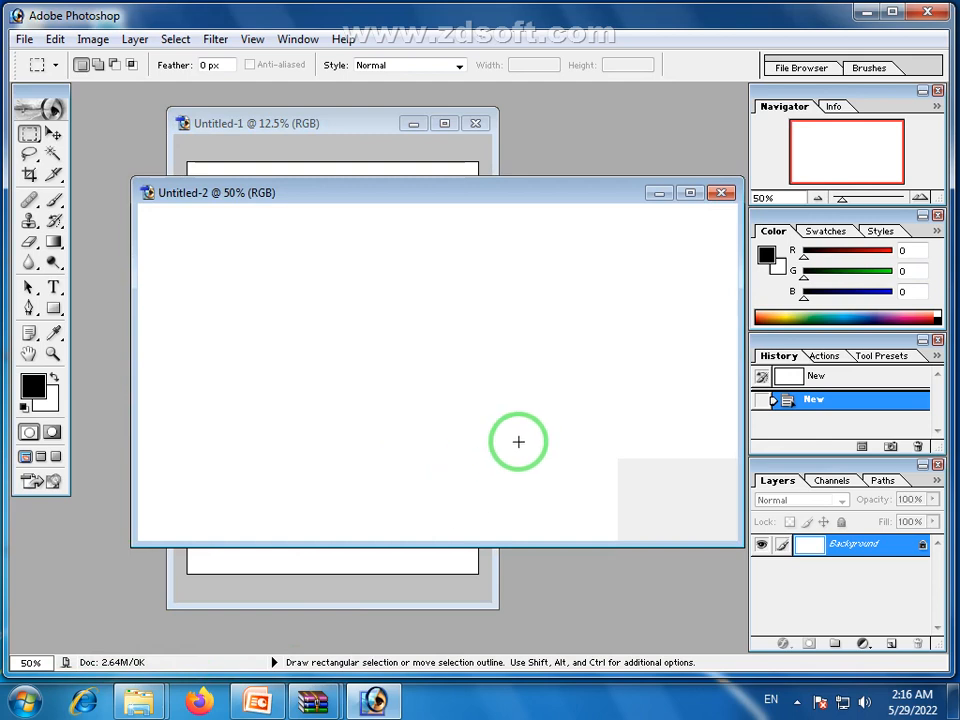
drag(601, 203, 564, 239)
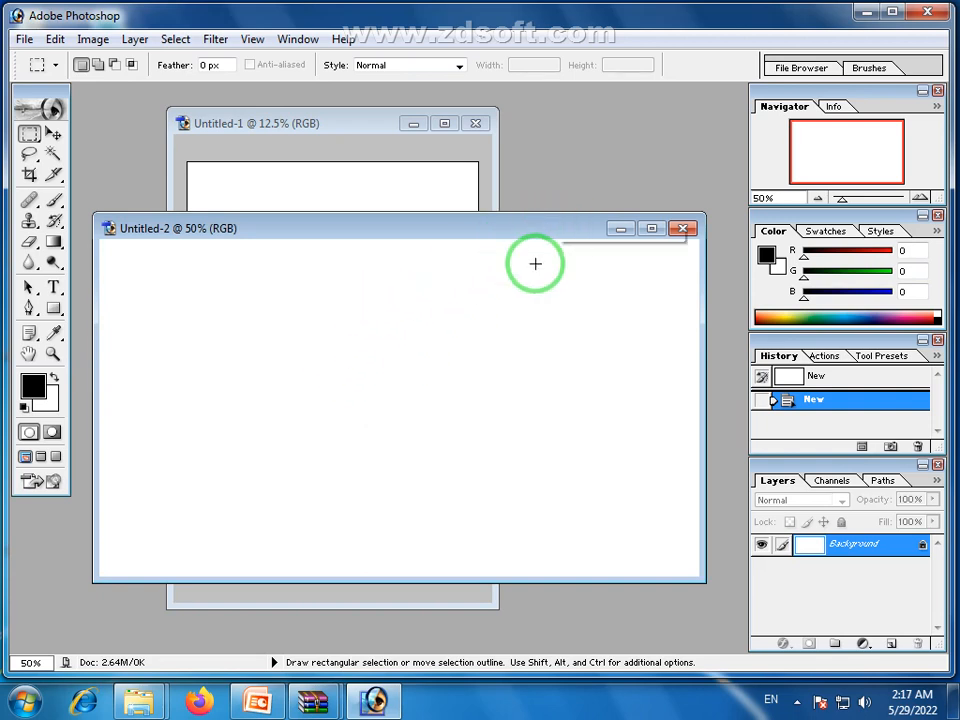
drag(525, 227, 521, 259)
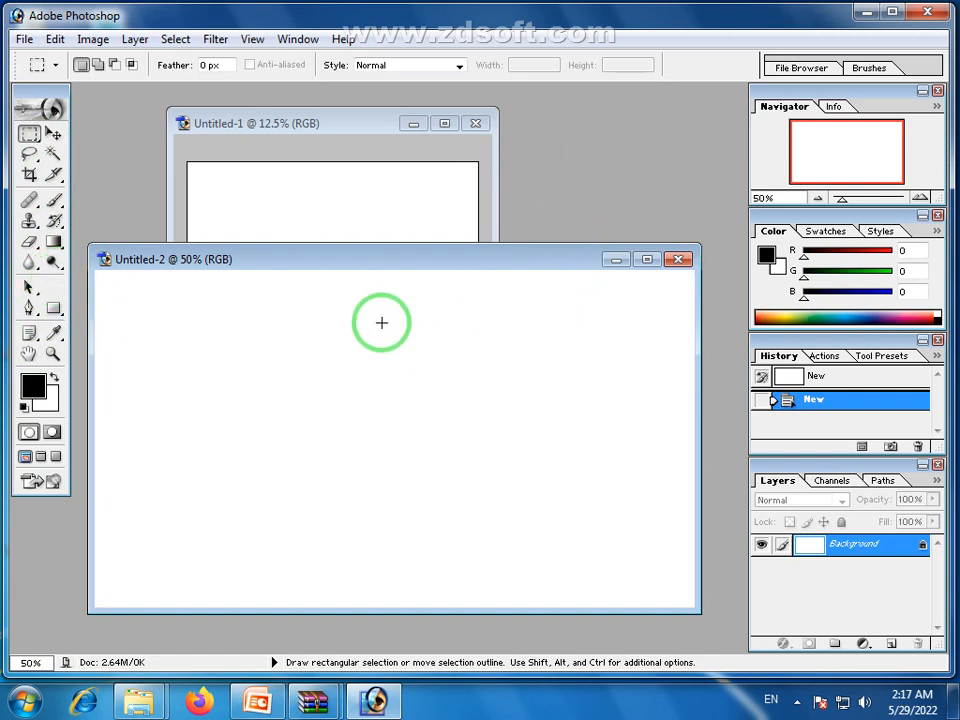
Start opening an existing file and display the computer's drives as the location
click(22, 40)
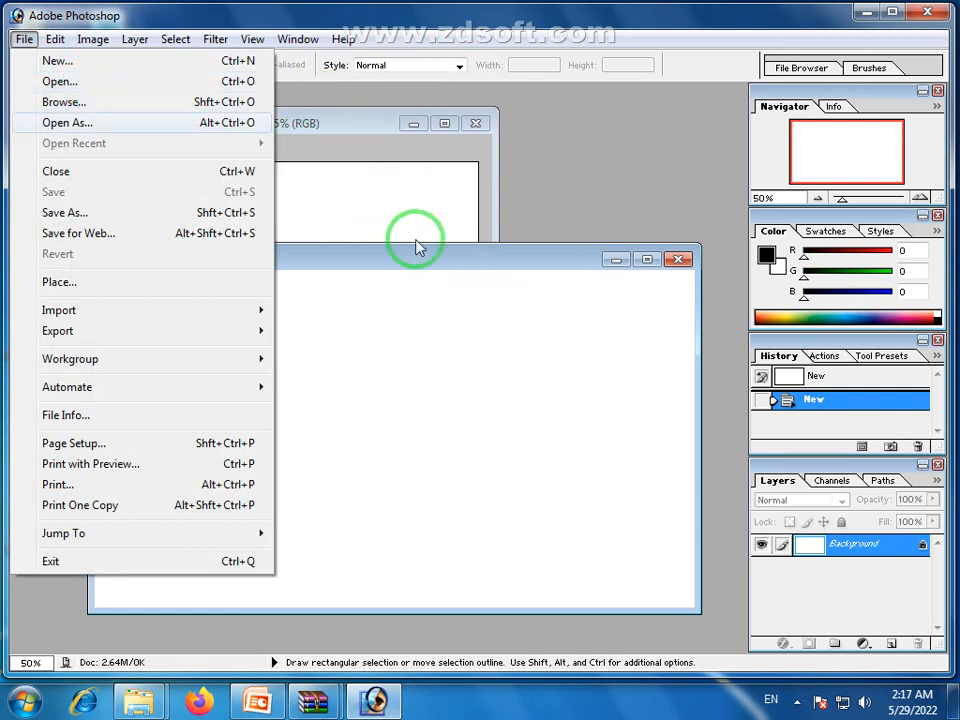
click(79, 81)
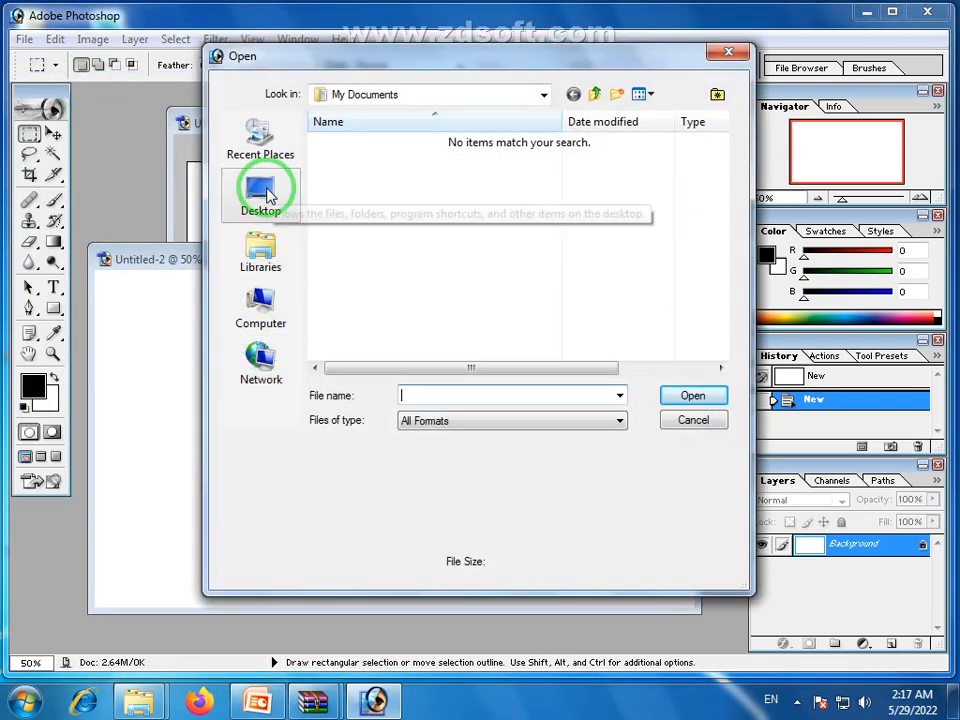
click(274, 316)
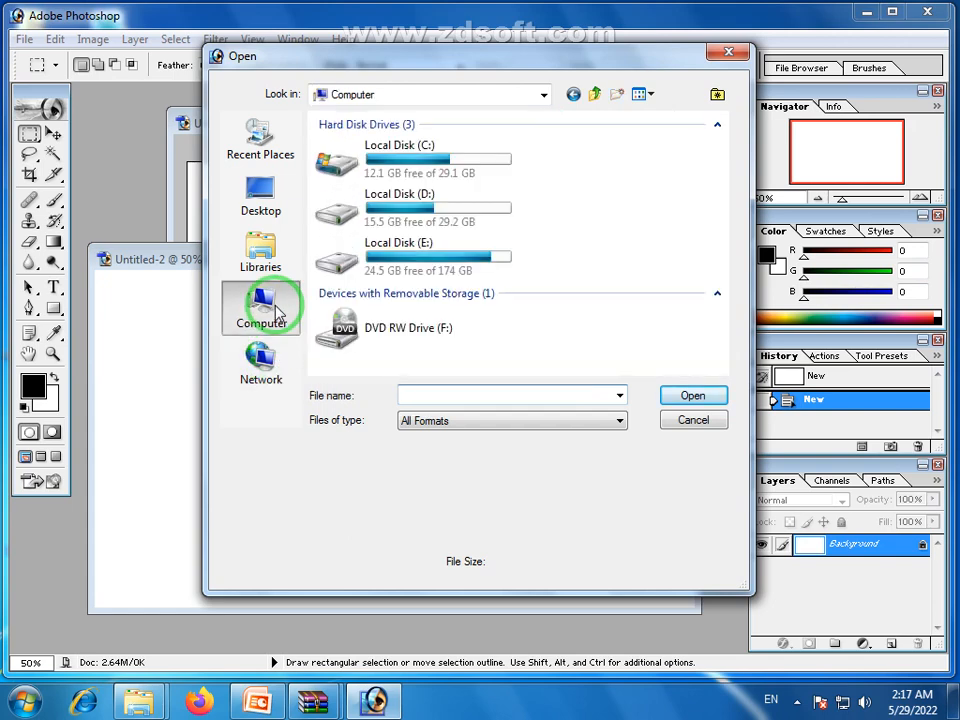
double_click(396, 180)
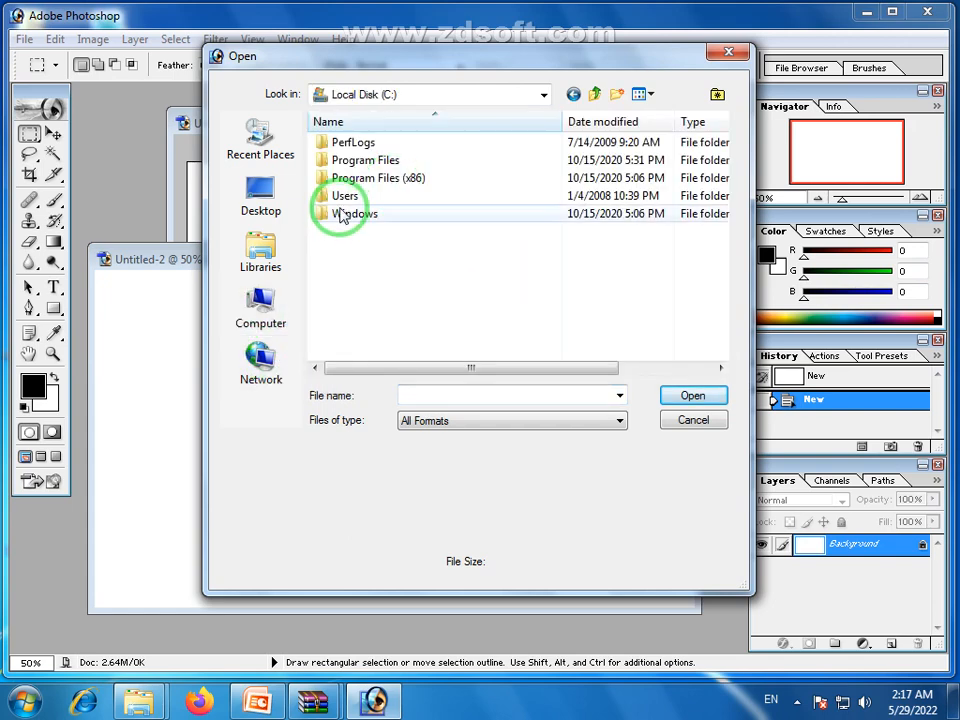
click(270, 196)
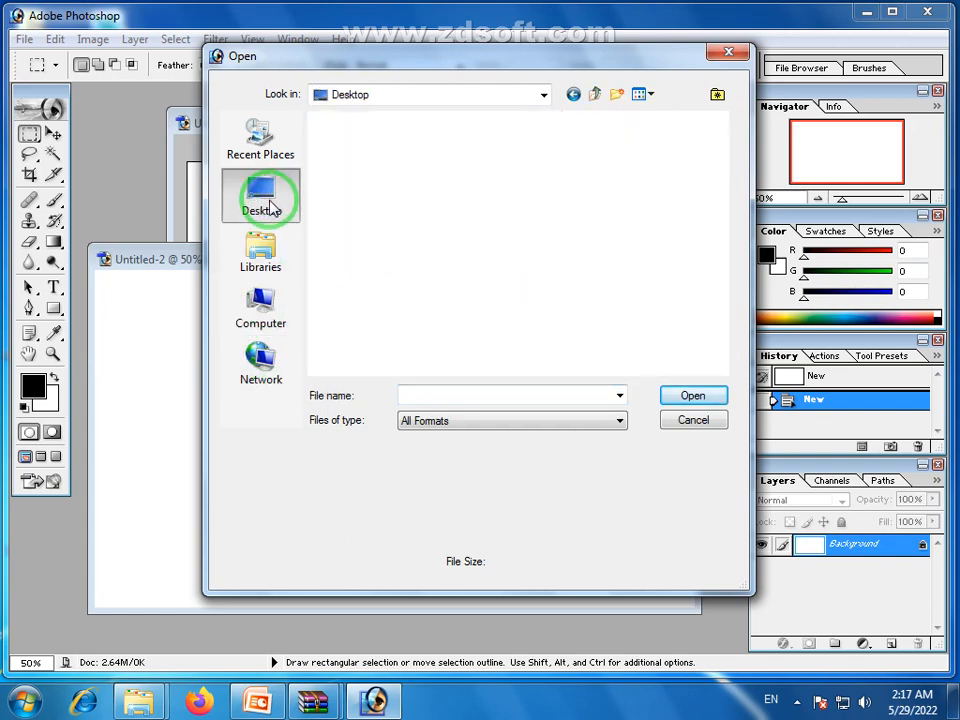
double_click(368, 205)
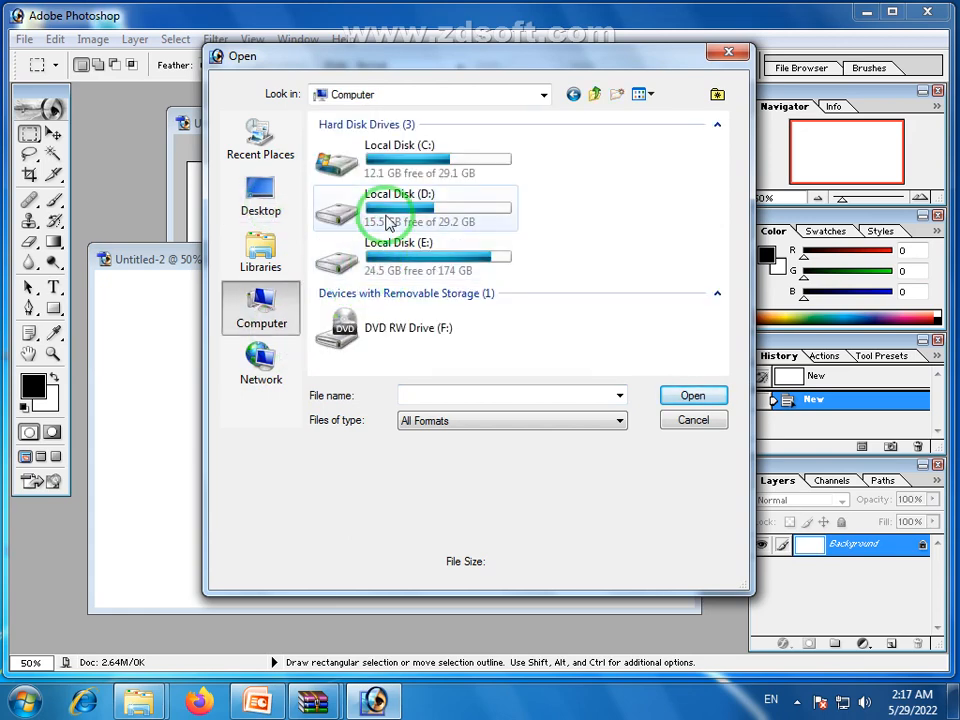
Open the Prime Computer College Logo image from the Add folder on drive D and move its window clear of the blank documents
double_click(383, 218)
double_click(349, 231)
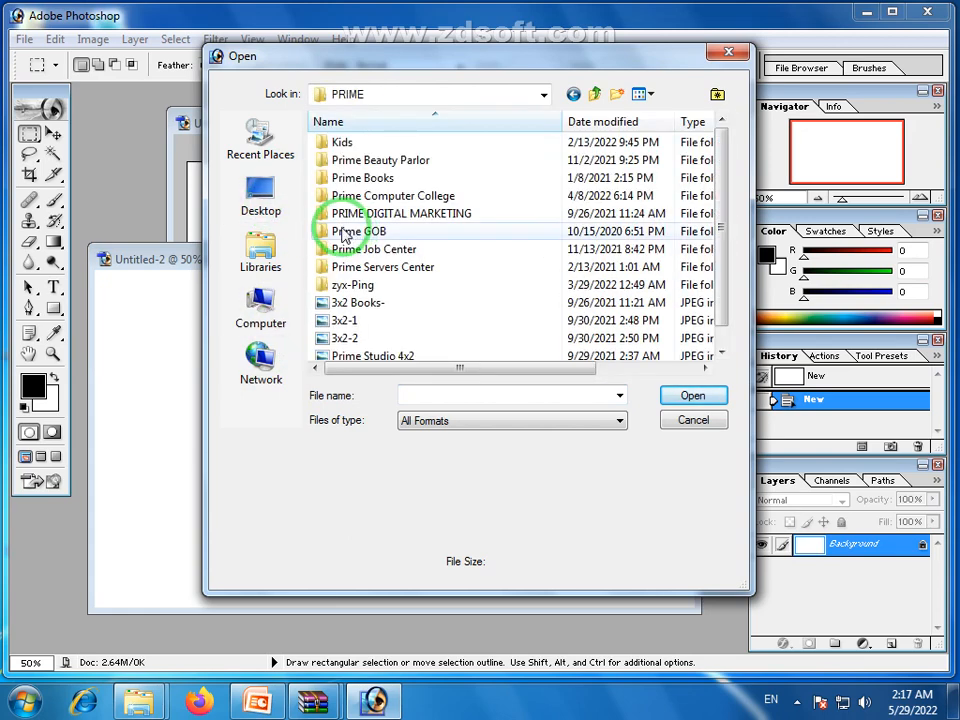
double_click(357, 196)
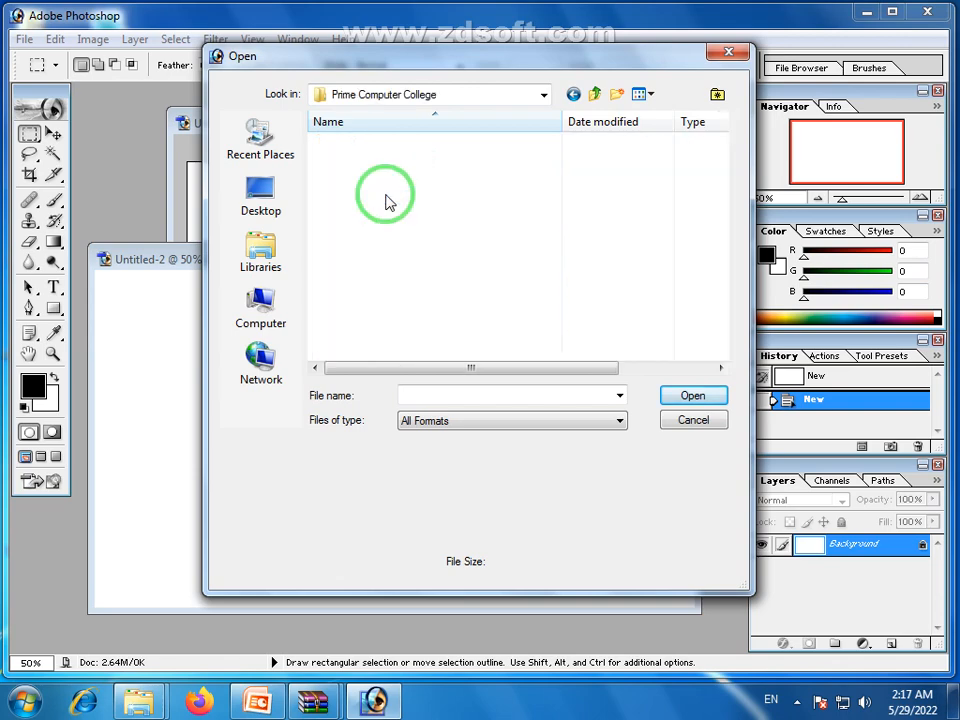
double_click(354, 144)
double_click(336, 154)
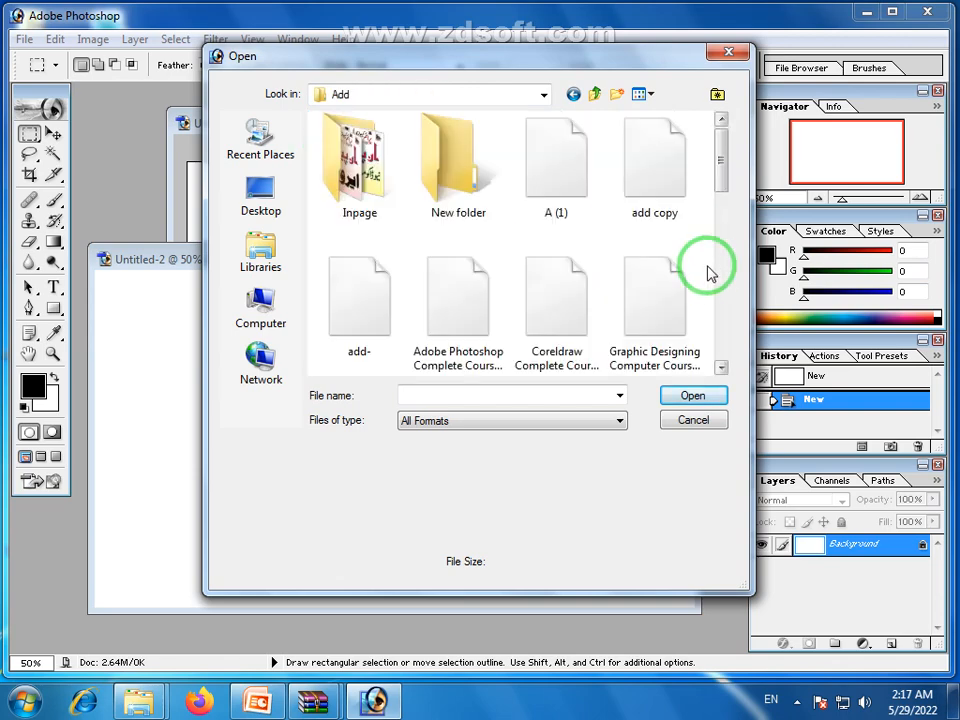
mouse_move(730, 148)
mouse_down()
mouse_move(722, 150)
mouse_move(722, 261)
mouse_move(722, 133)
mouse_up()
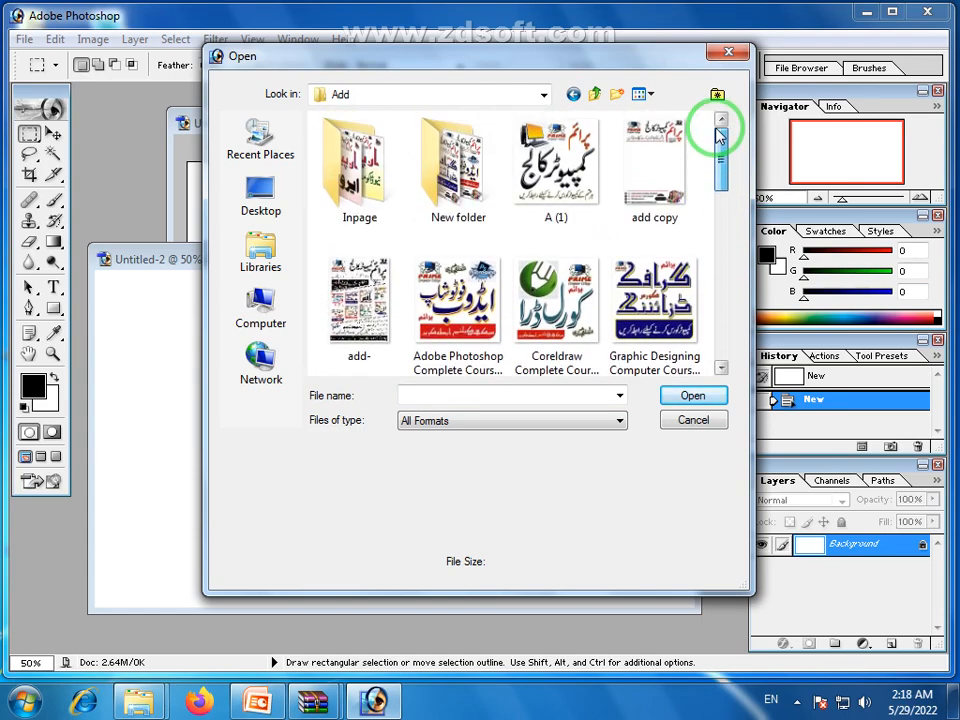
drag(724, 186, 717, 292)
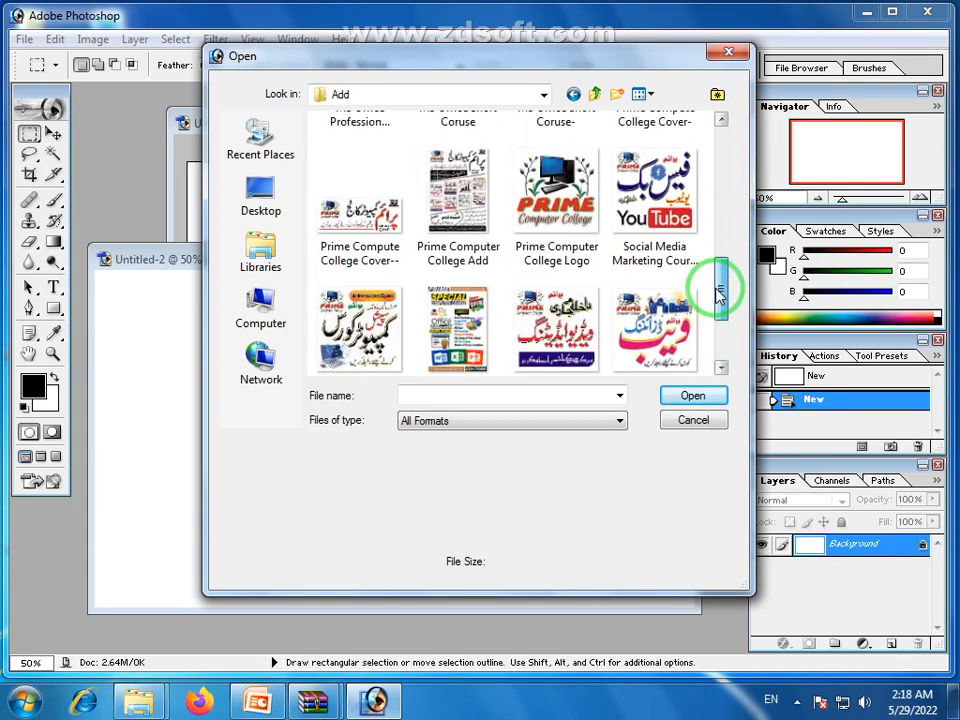
click(557, 205)
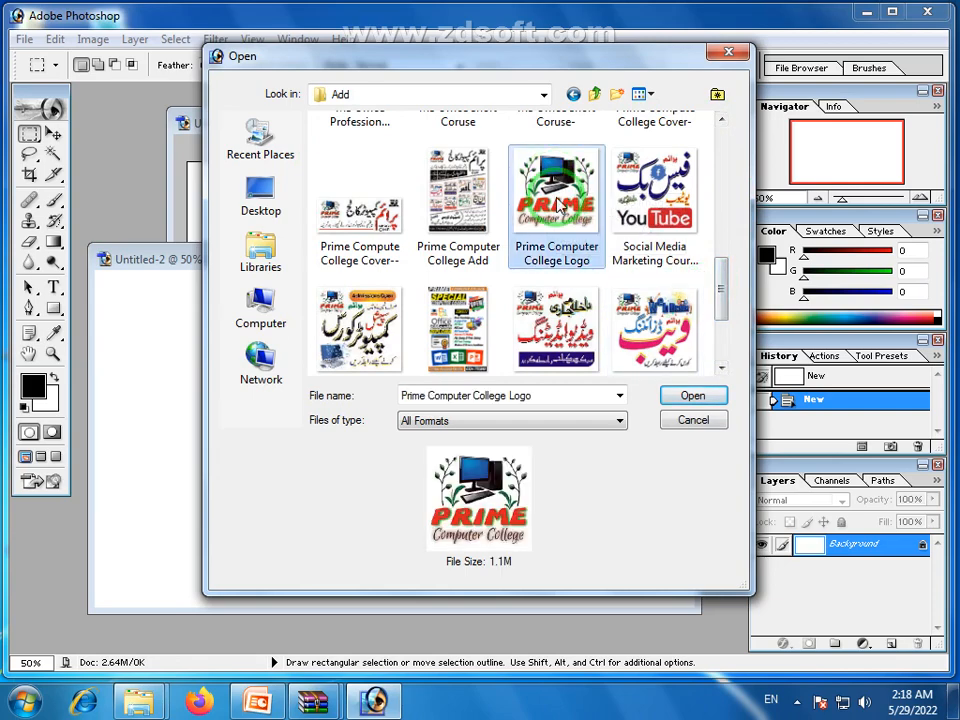
click(691, 396)
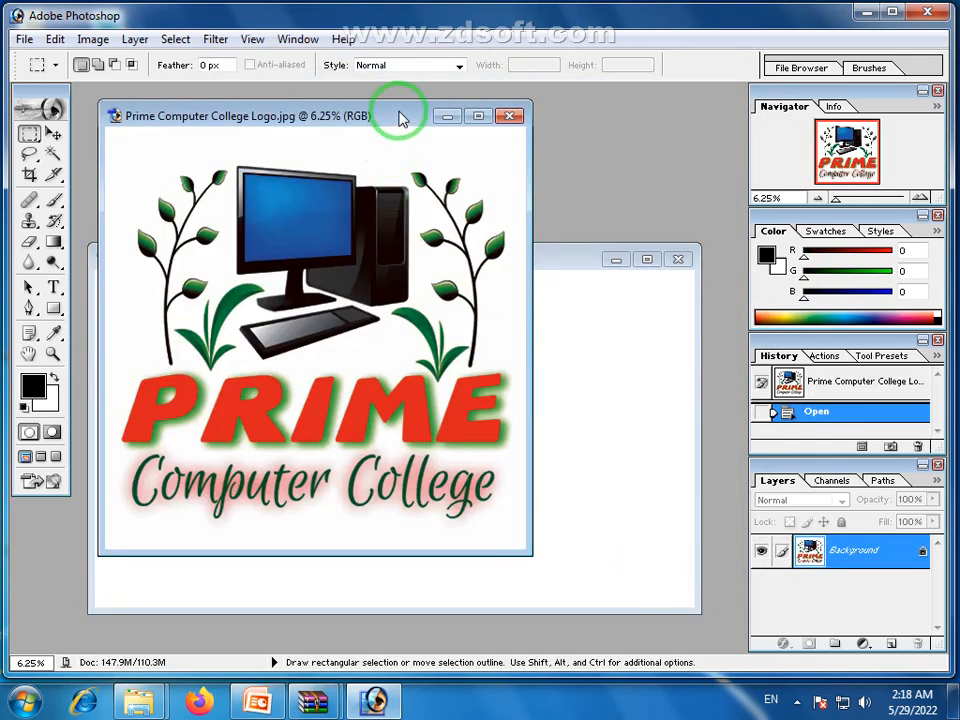
drag(400, 118, 577, 138)
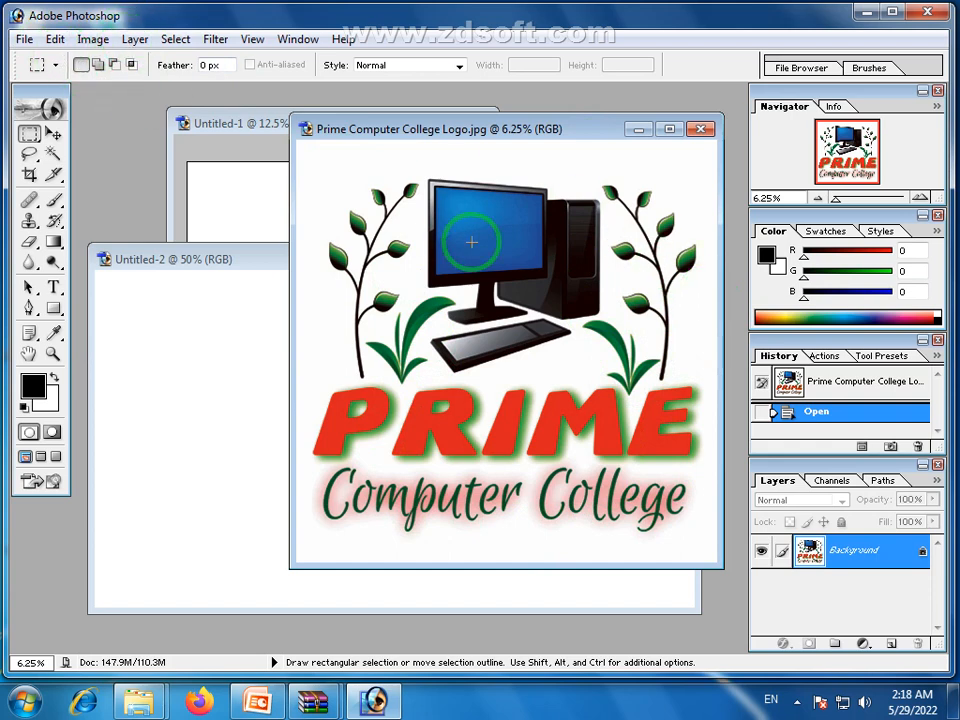
Switch to Windows Explorer, show the Sample Pictures folder, and open the Penguins picture in Photoshop from there
click(955, 708)
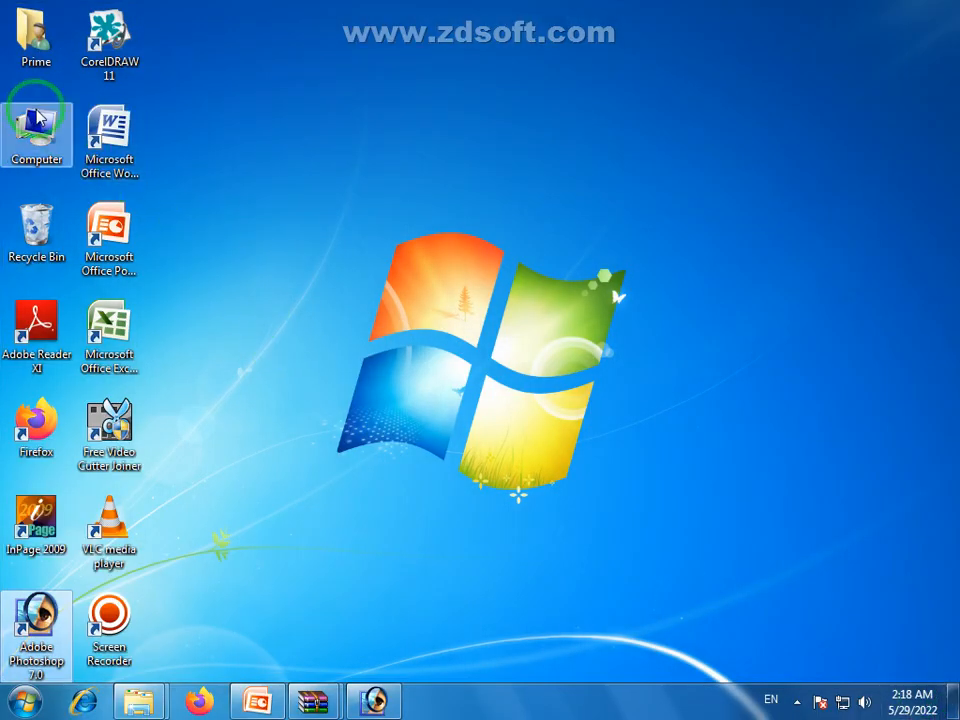
double_click(45, 140)
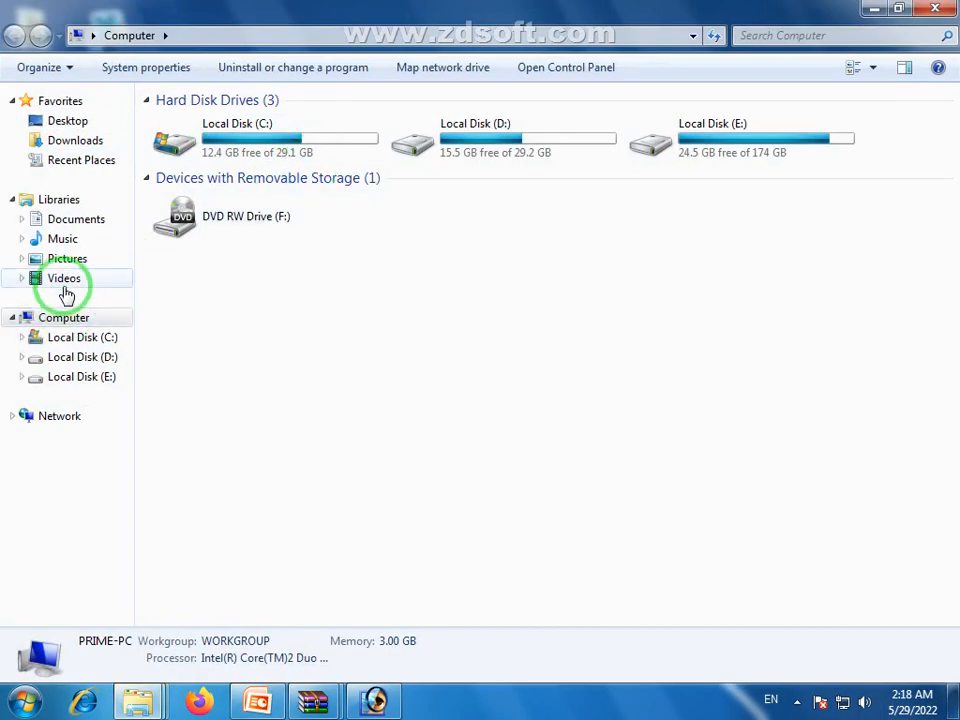
click(66, 261)
double_click(212, 222)
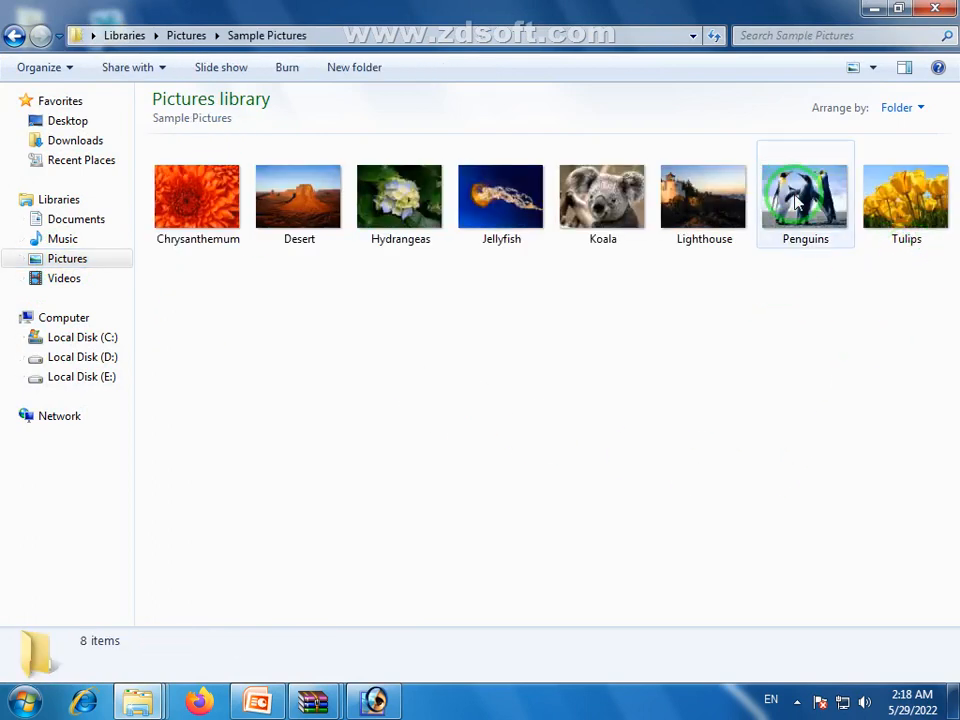
drag(814, 206, 300, 316)
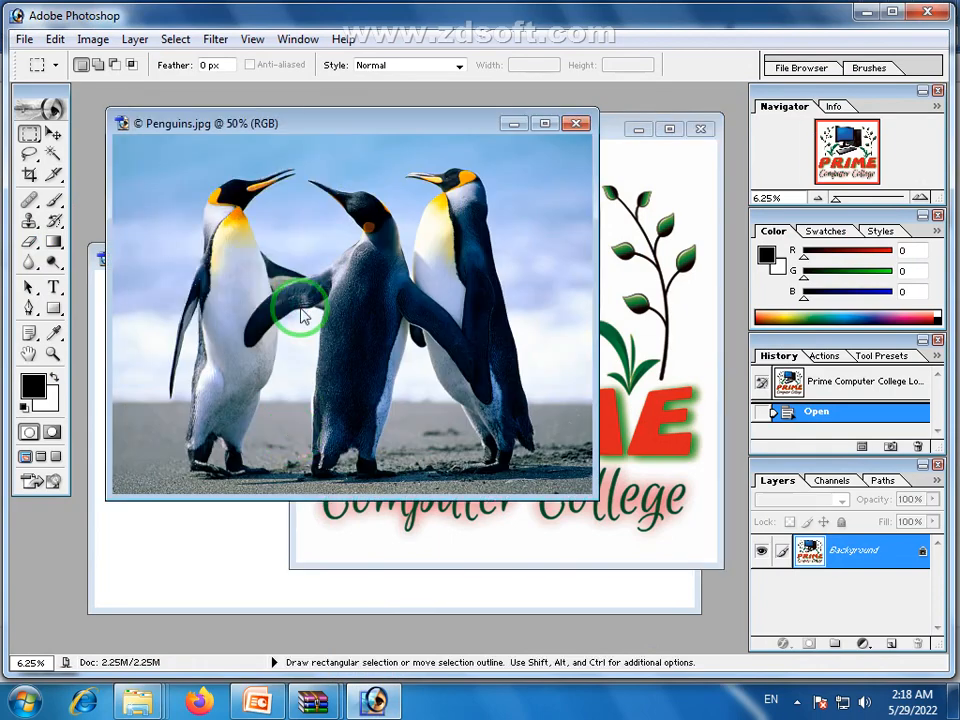
Open the Lighthouse picture from the Sample Pictures folder in Photoshop and move its window below the Penguins heading
click(140, 703)
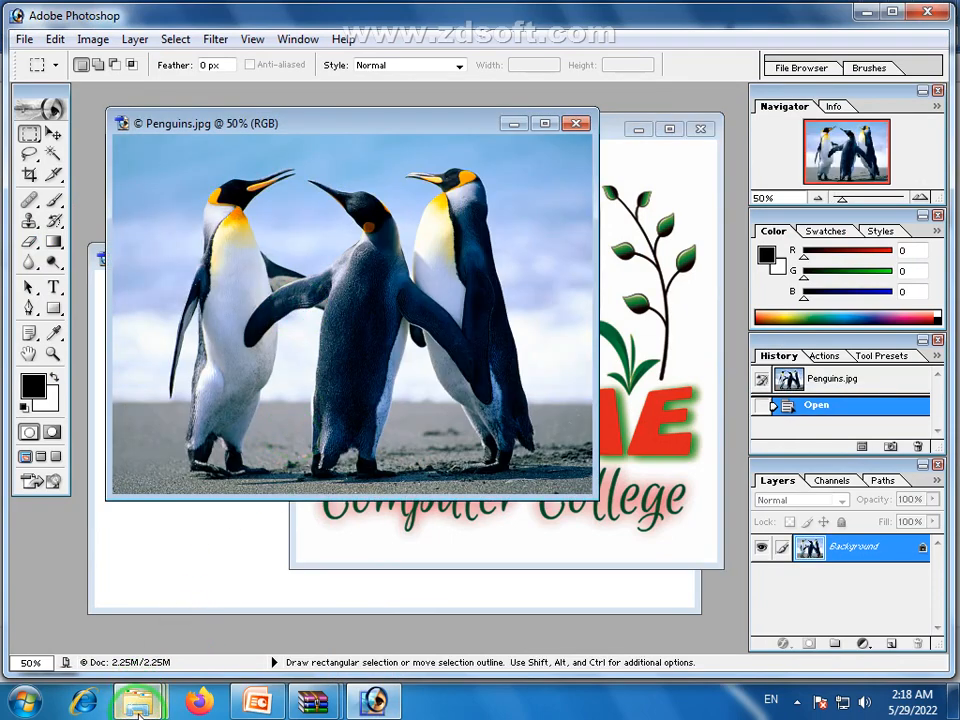
click(553, 557)
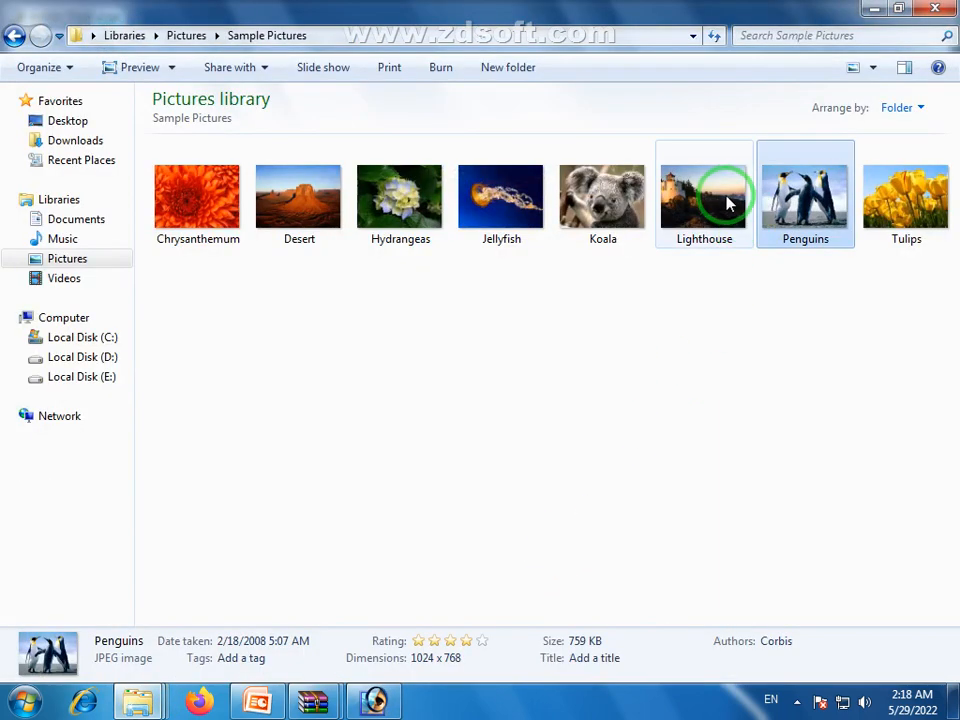
drag(728, 204, 418, 375)
drag(423, 318, 425, 320)
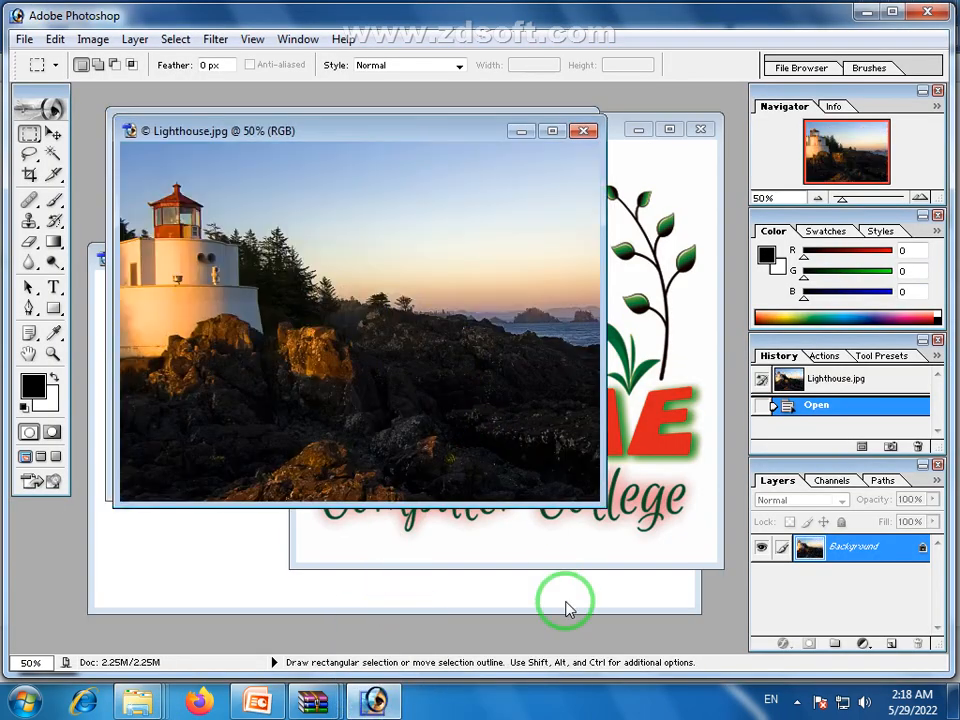
drag(465, 133, 521, 254)
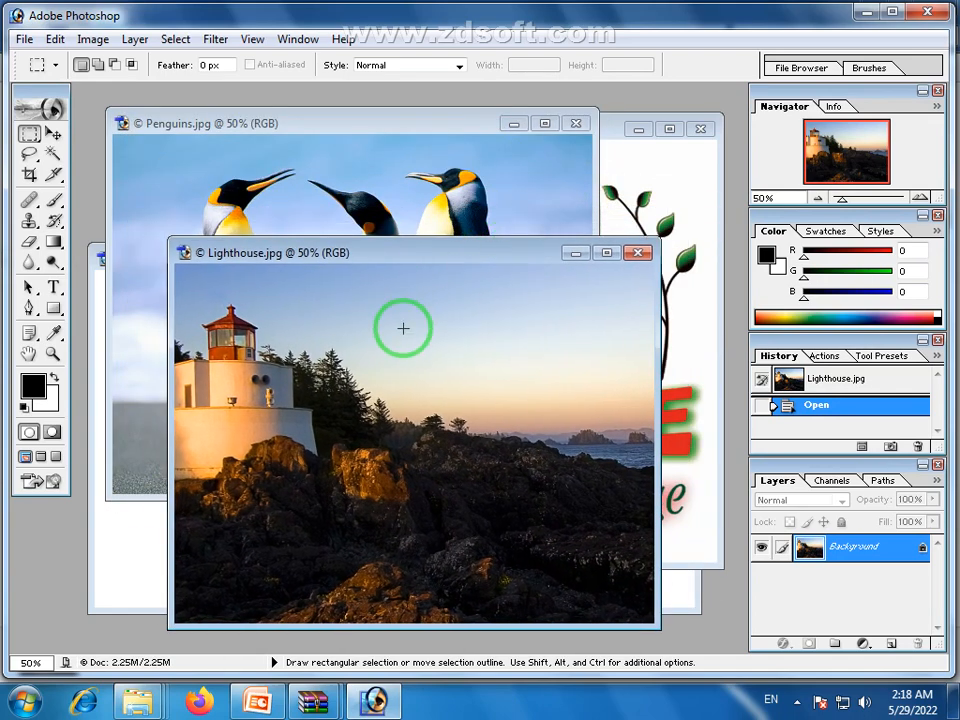
drag(410, 257, 420, 215)
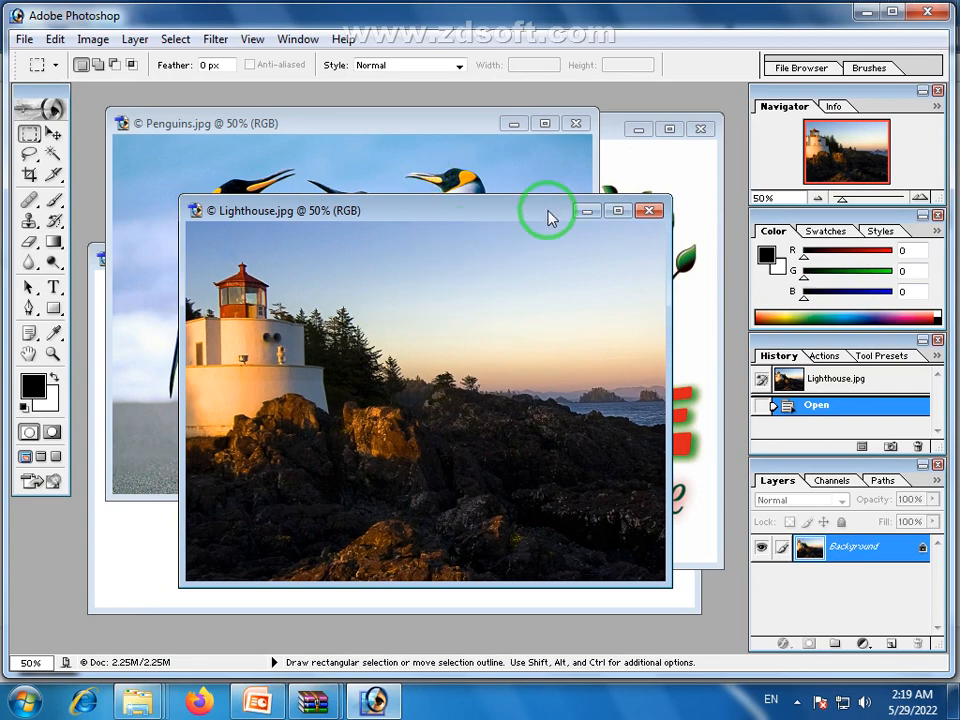
drag(557, 214, 446, 326)
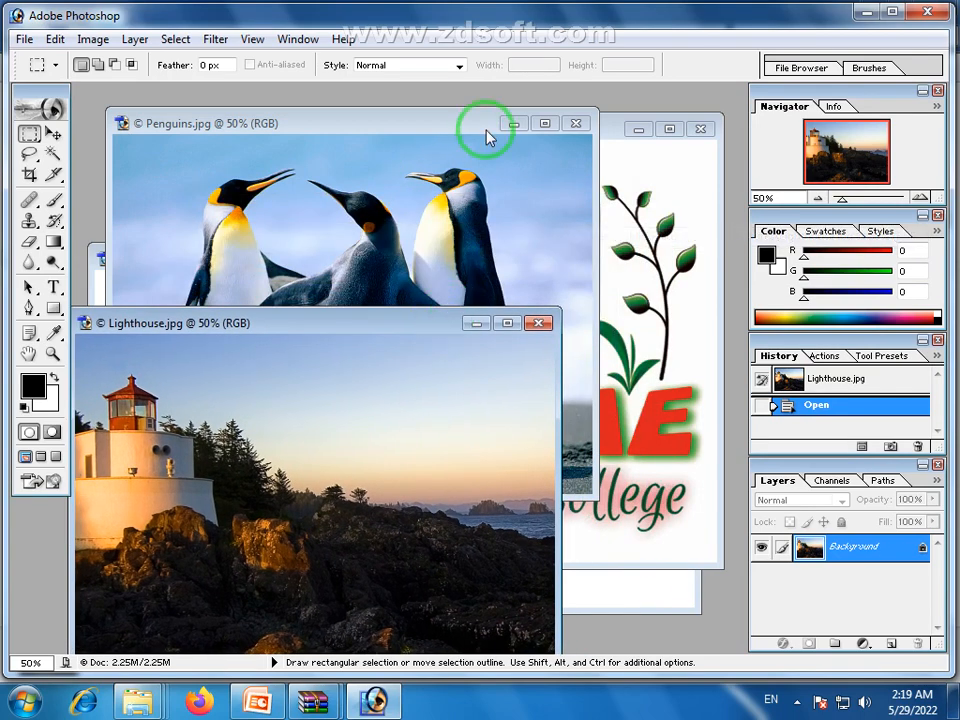
Move the Penguins and logo windows lower, bring the blank documents to the front, and close Untitled-2
drag(480, 127, 428, 343)
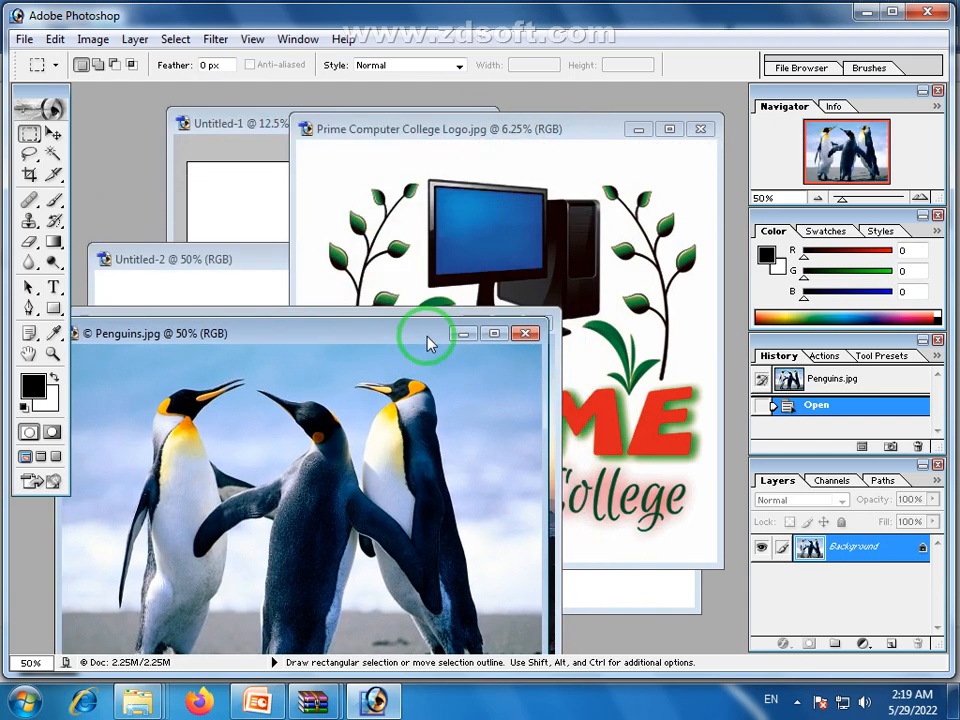
click(553, 128)
drag(429, 133, 443, 246)
click(246, 252)
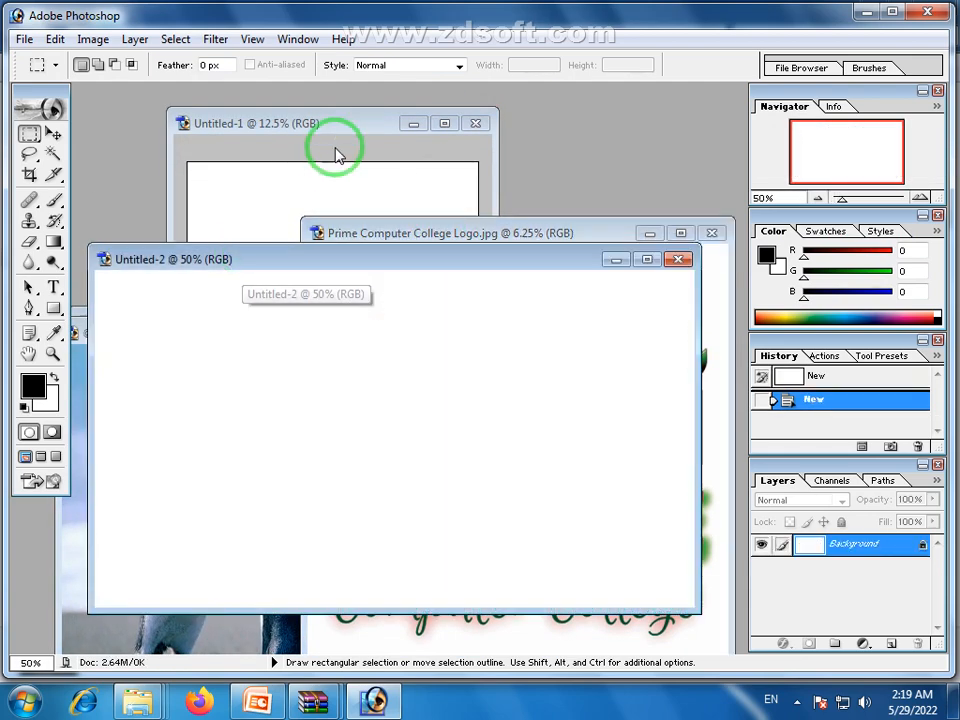
click(383, 296)
click(570, 272)
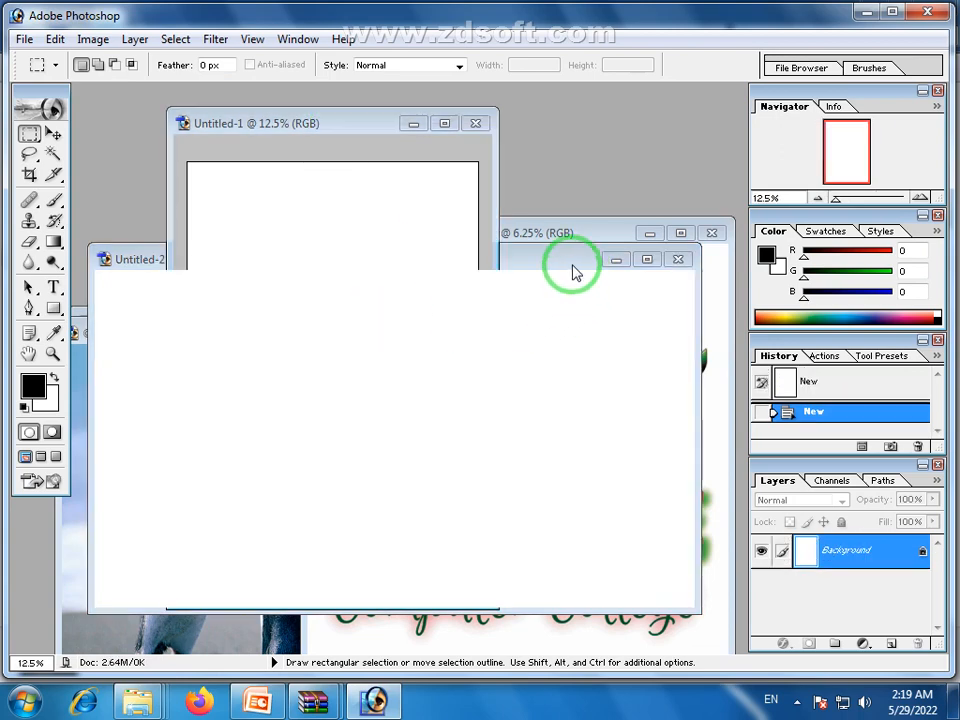
click(679, 261)
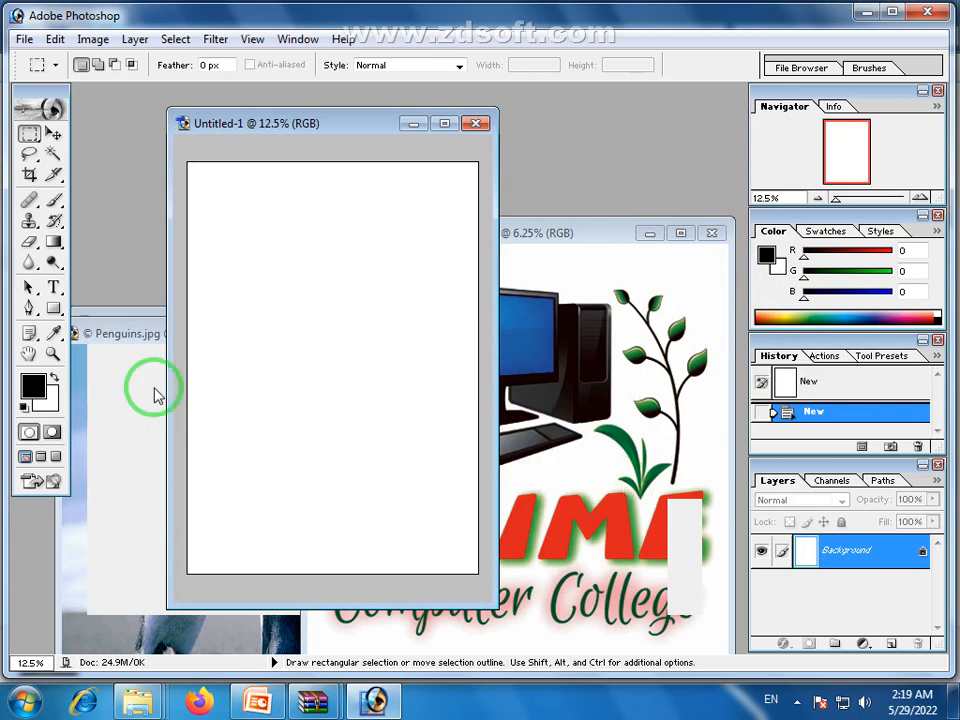
Bring the Penguins window forward beside the A4 page and copy its image onto the page with the Move tool
click(143, 338)
drag(231, 332, 315, 285)
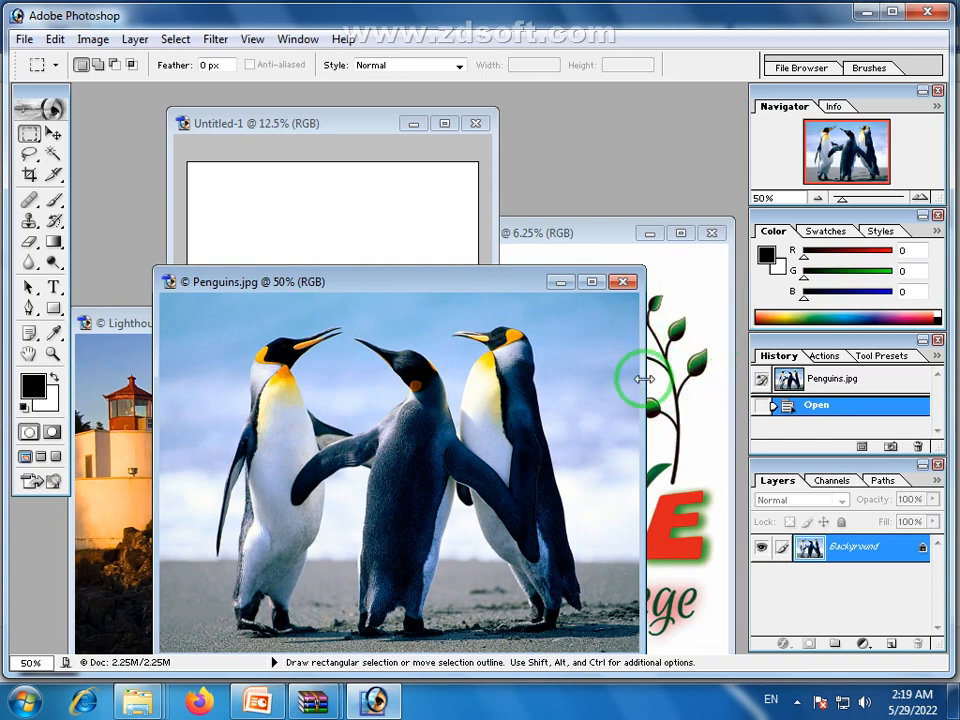
drag(405, 288, 443, 295)
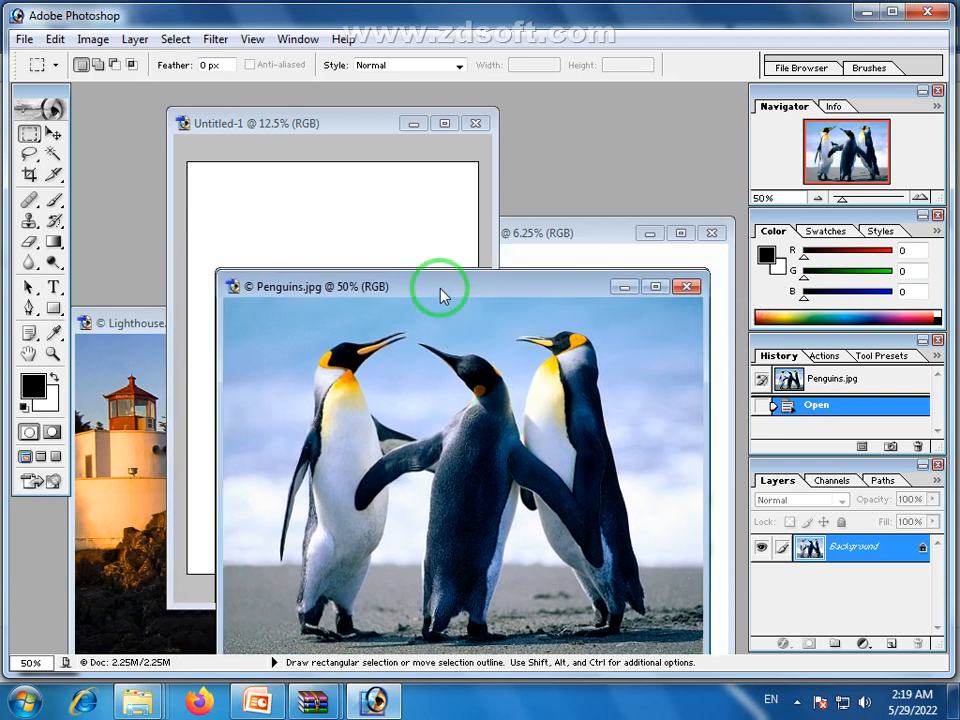
click(52, 133)
drag(354, 347, 273, 310)
Copy the logo onto the A4 page and scale it with Free Transform to about 12%, placing it below and right of the penguins
click(617, 252)
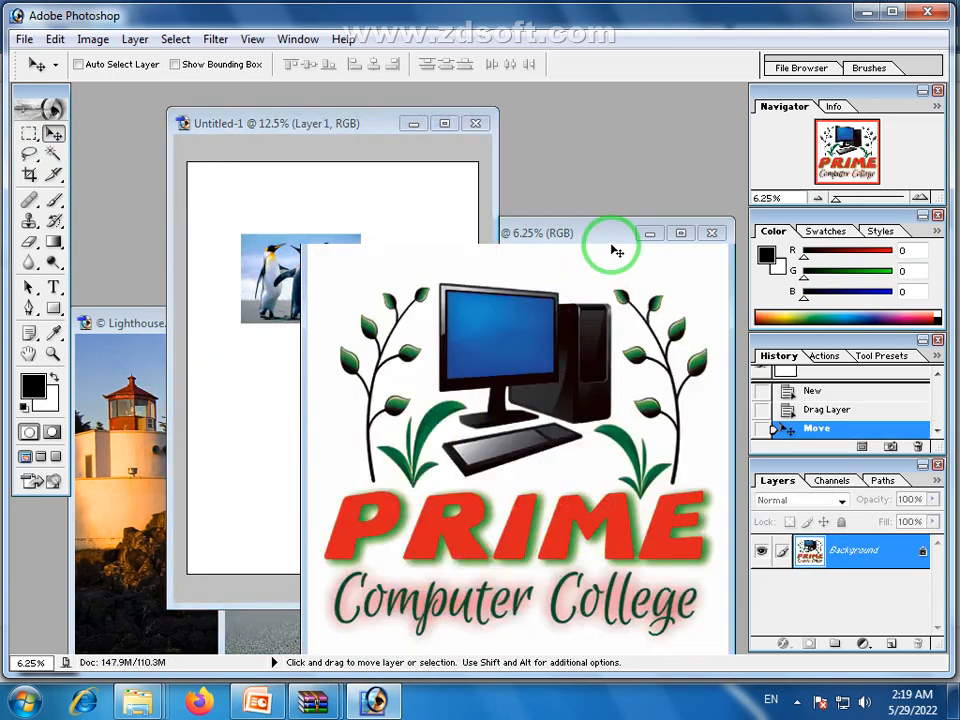
drag(392, 388, 296, 385)
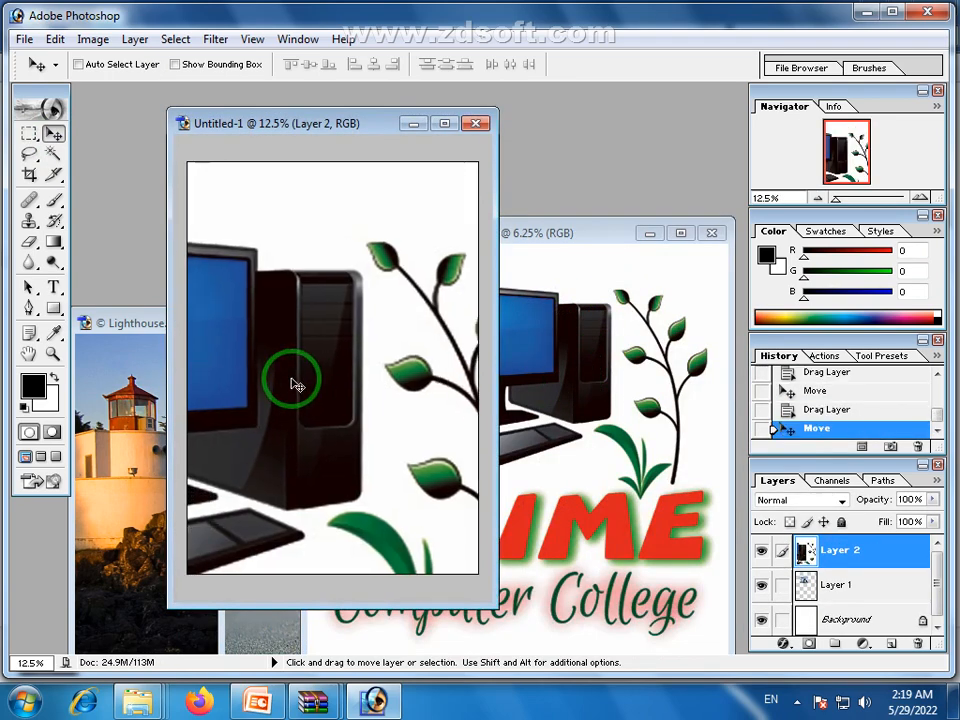
key(ctrl+t)
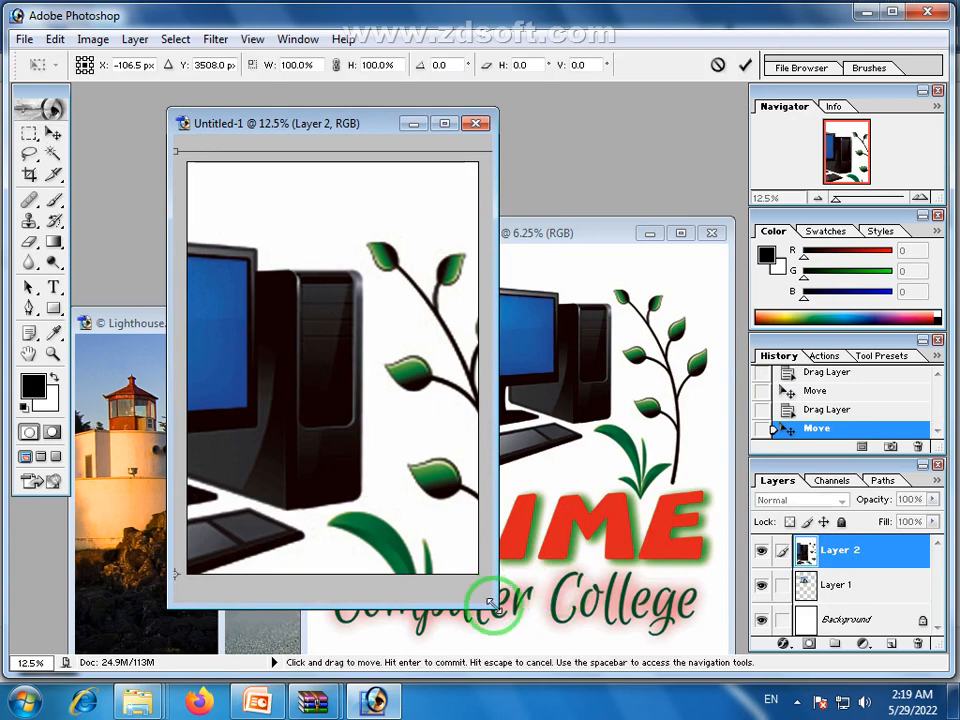
drag(490, 601, 645, 588)
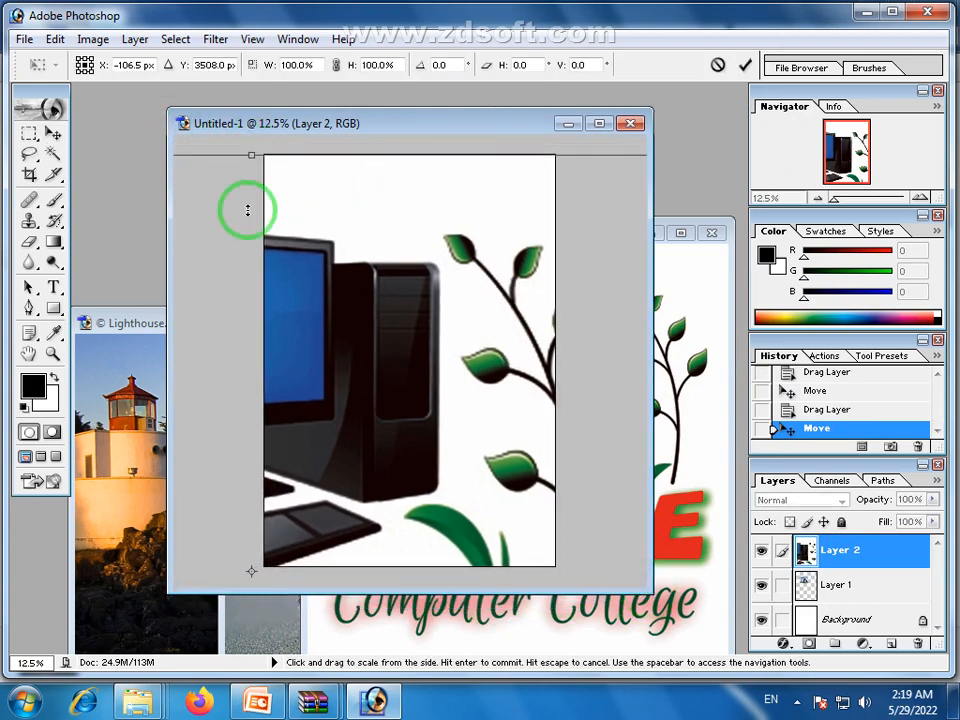
drag(247, 210, 253, 343)
drag(470, 304, 470, 437)
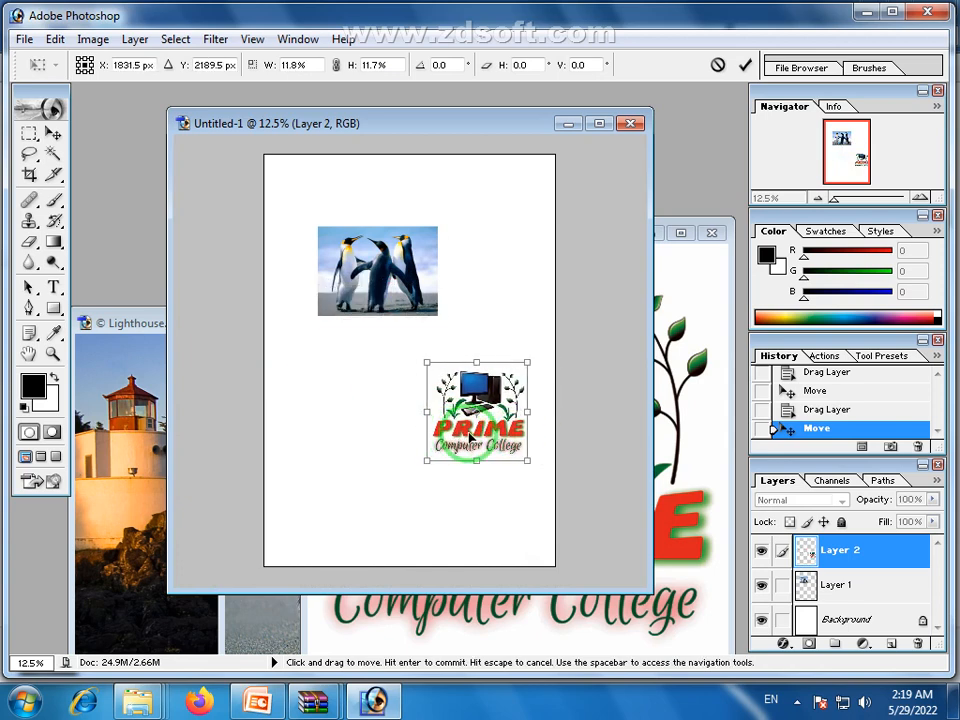
double_click(489, 497)
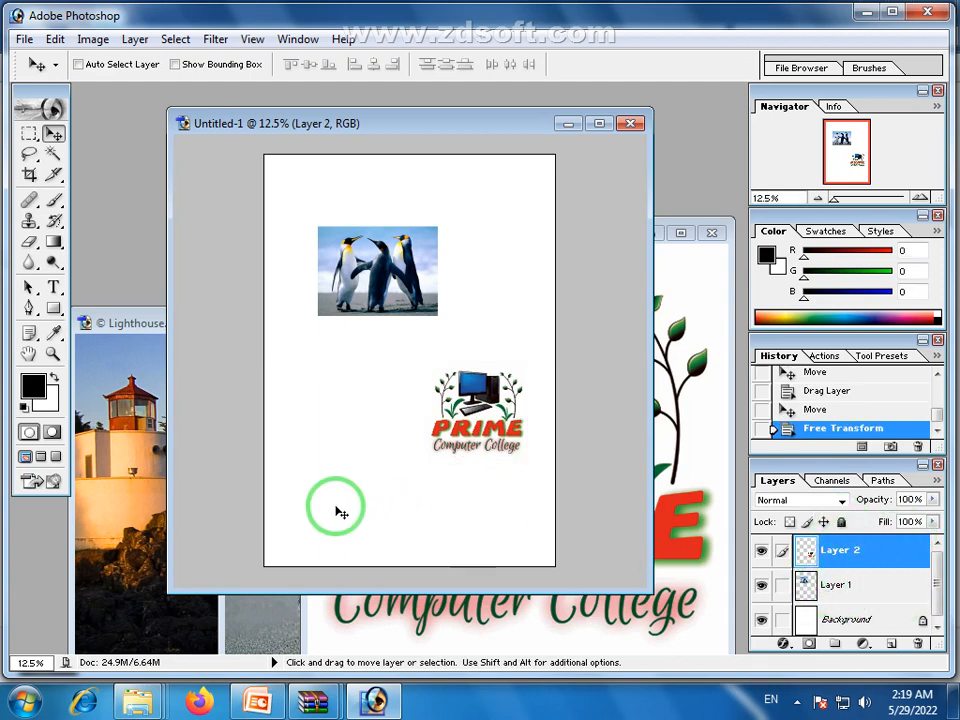
Copy the Lighthouse image onto the A4 page beside the logo and shift the page's window slightly up
click(111, 489)
drag(358, 349, 354, 422)
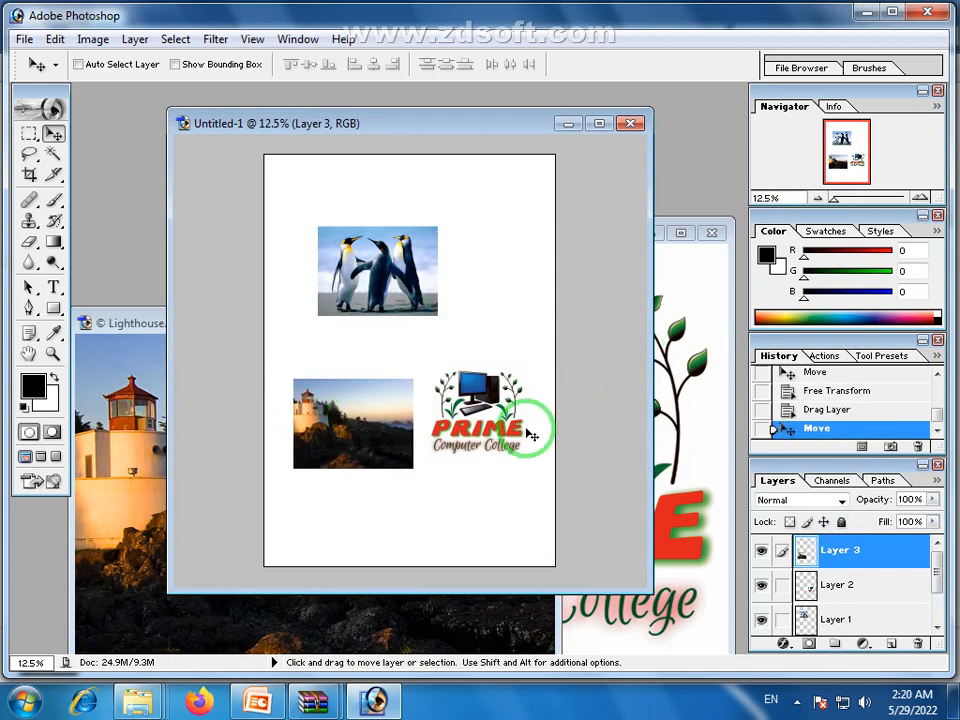
drag(528, 131, 526, 119)
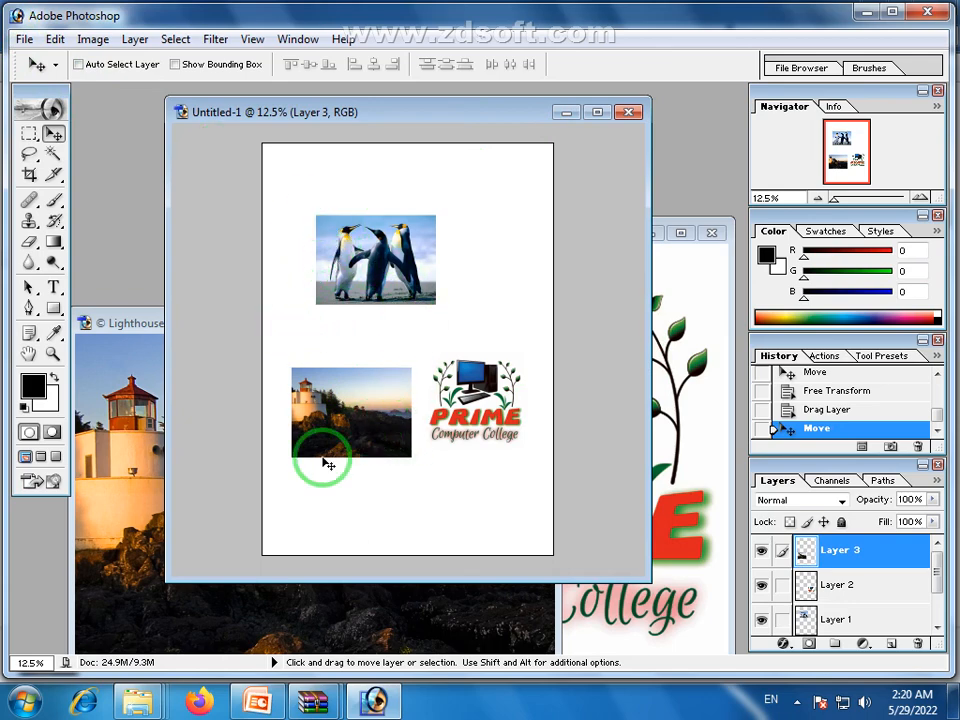
Bring the Lighthouse window to the front and reposition it over the A4 document
drag(117, 309, 274, 197)
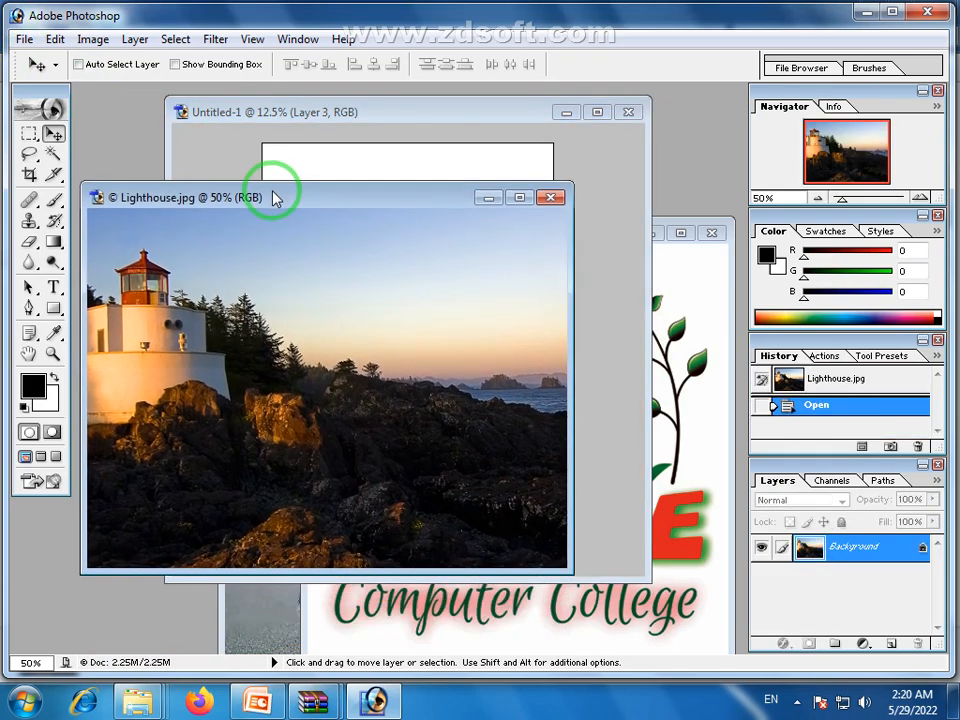
drag(454, 199, 515, 285)
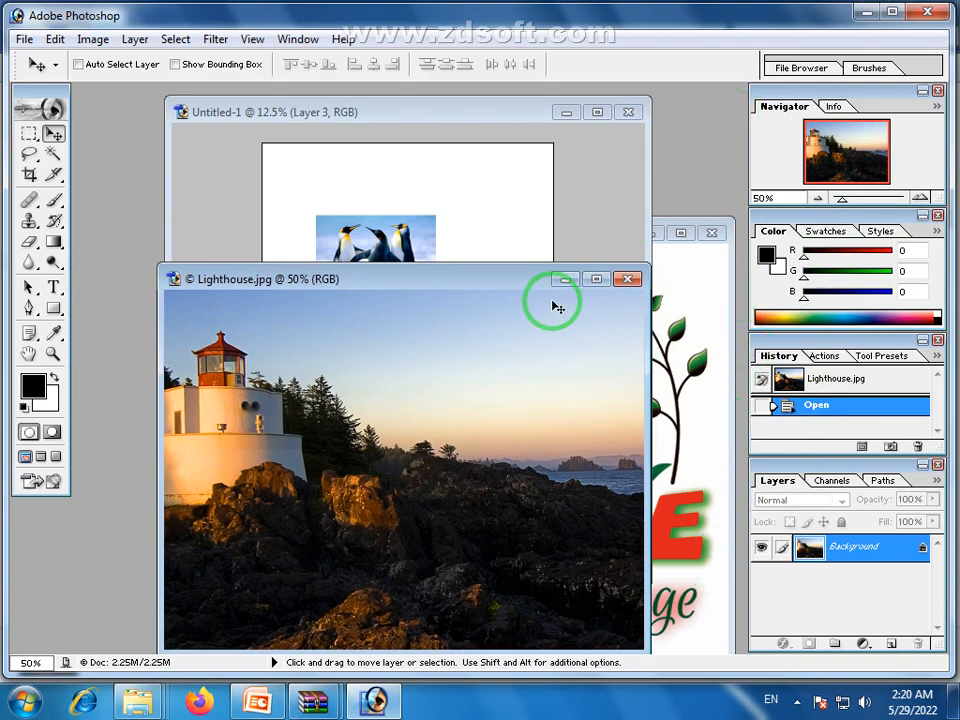
drag(553, 288, 483, 250)
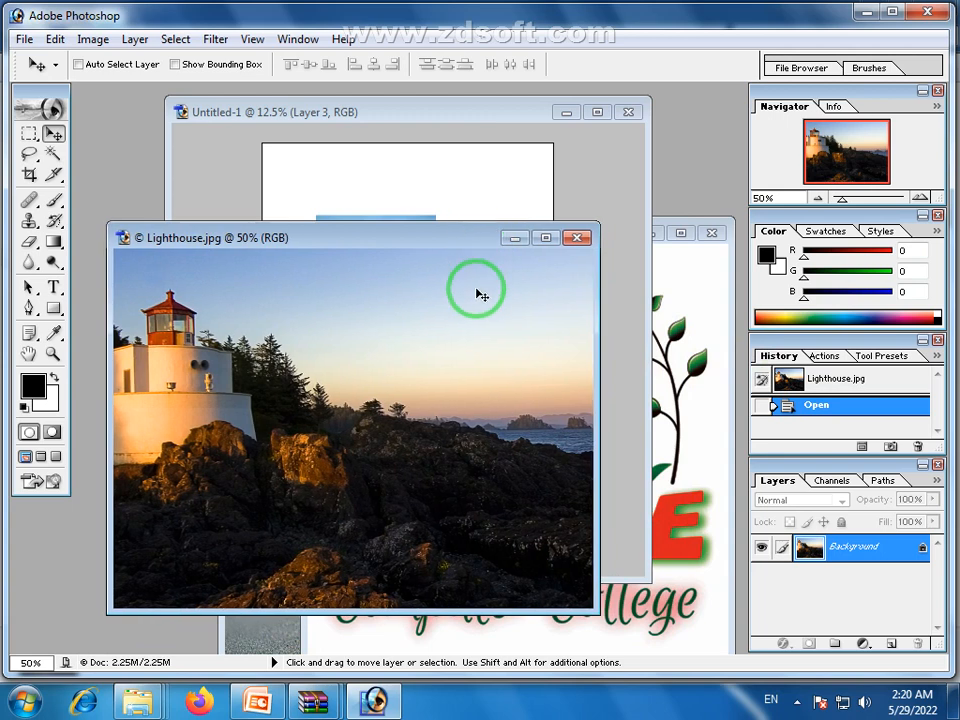